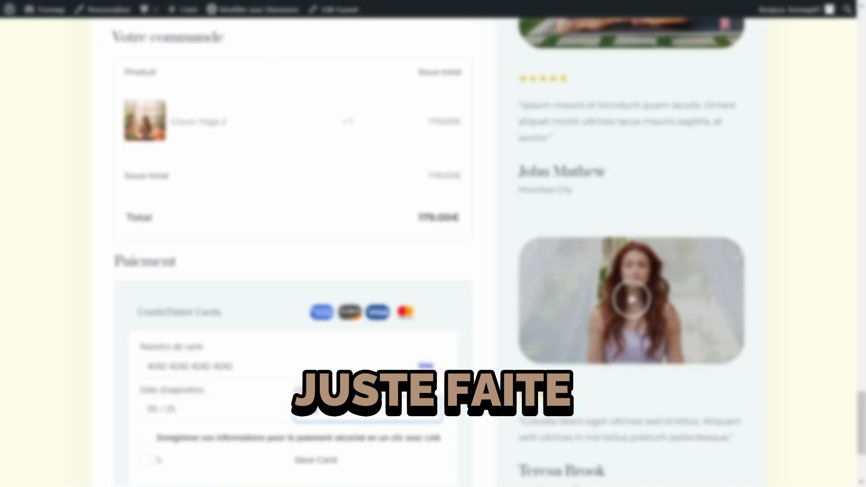
scroll(433, 244, down, 3)
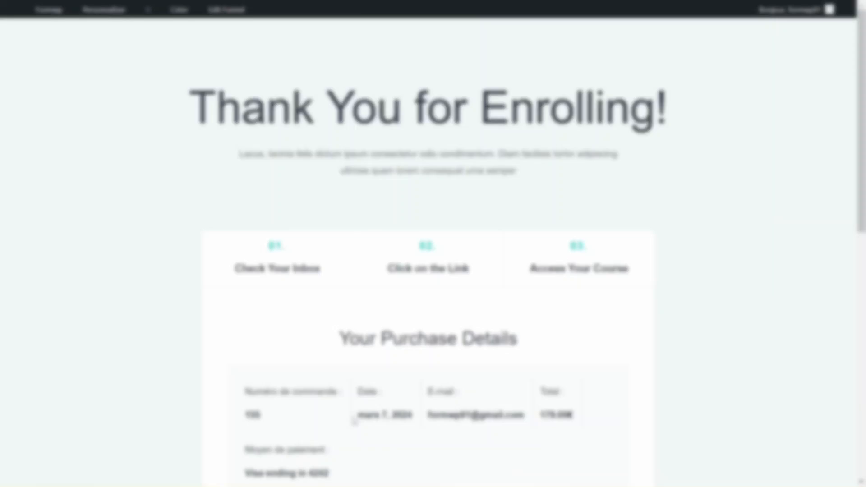
scroll(355, 420, down, 10)
scroll(354, 421, up, 10)
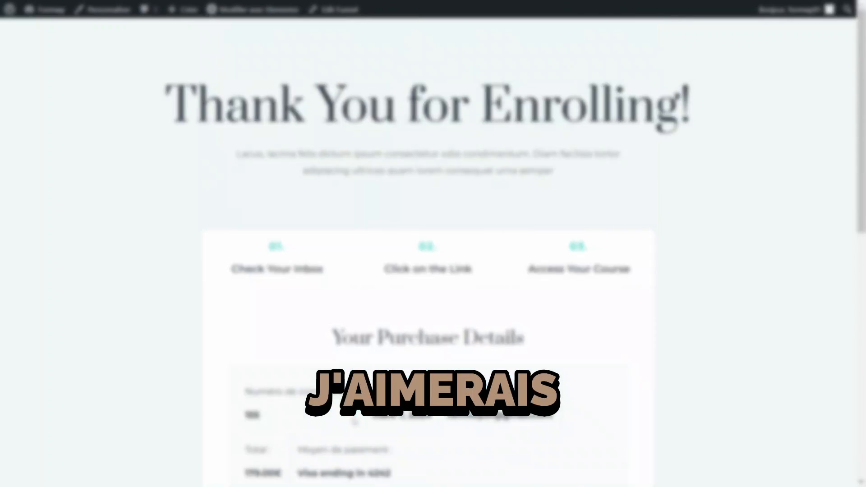
scroll(433, 244, down, 10)
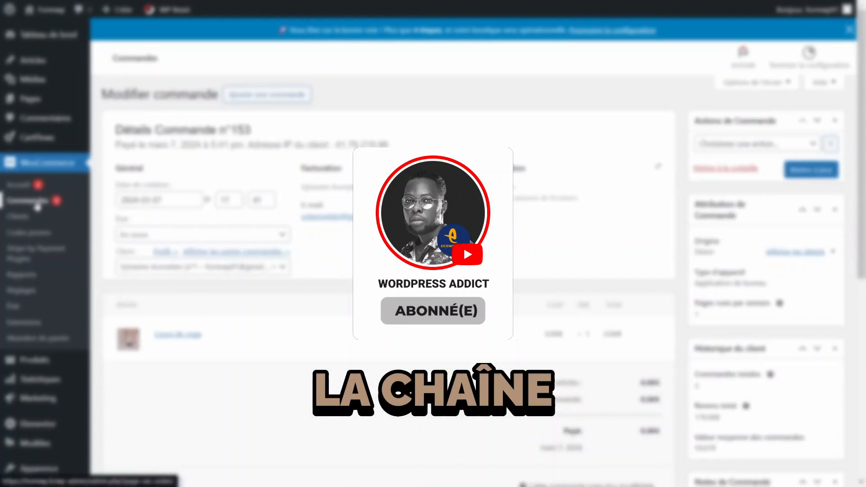
scroll(648, 344, down, 5)
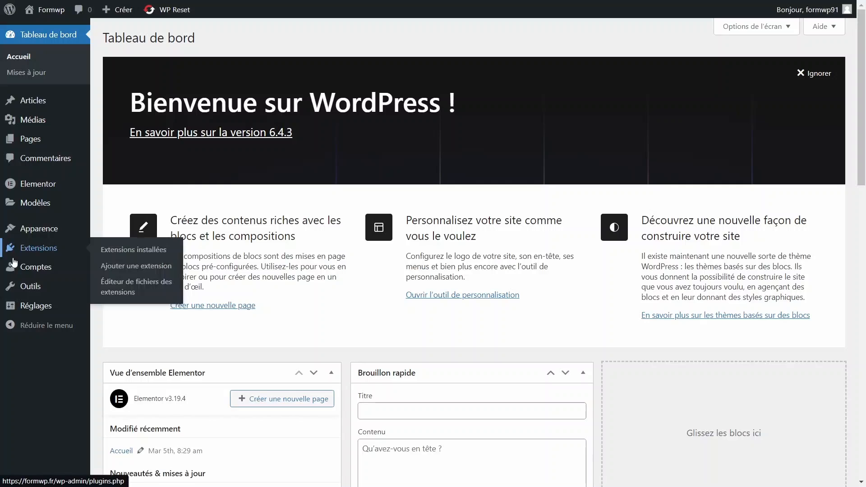
- Search the plugin directory for woocommerce and install the WooCommerce plugin by Automattic
mouse_move(50, 249)
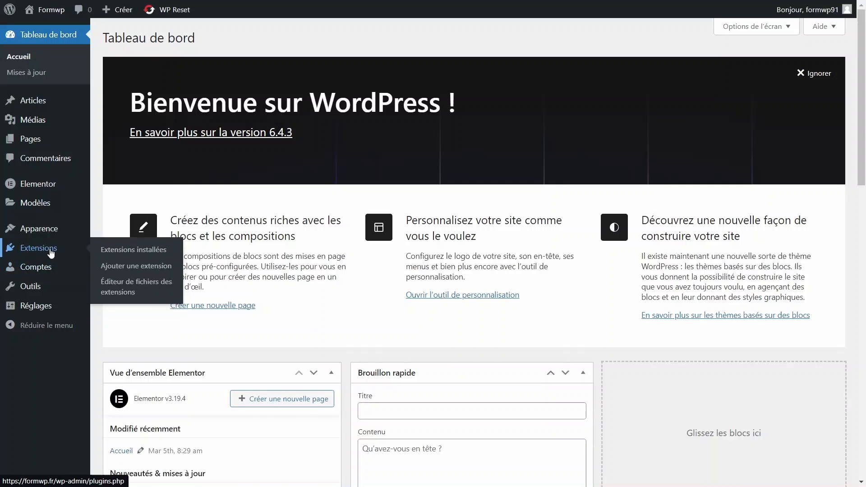
click(130, 266)
click(694, 71)
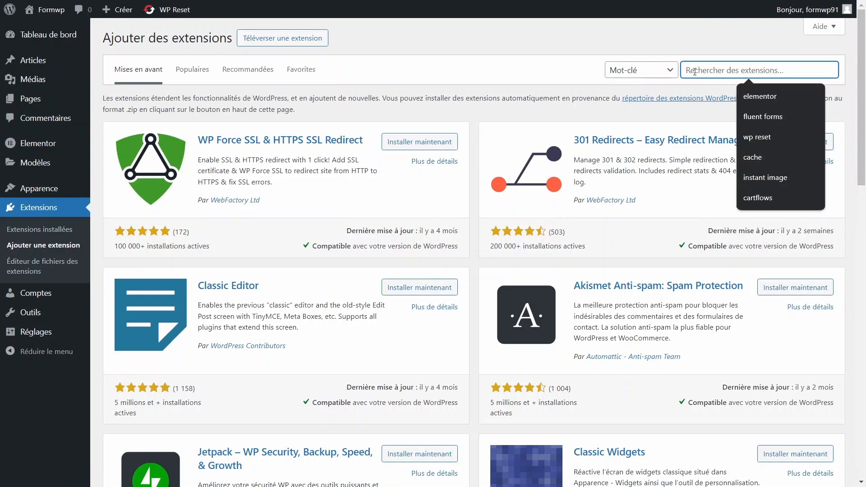
text(woocommerce)
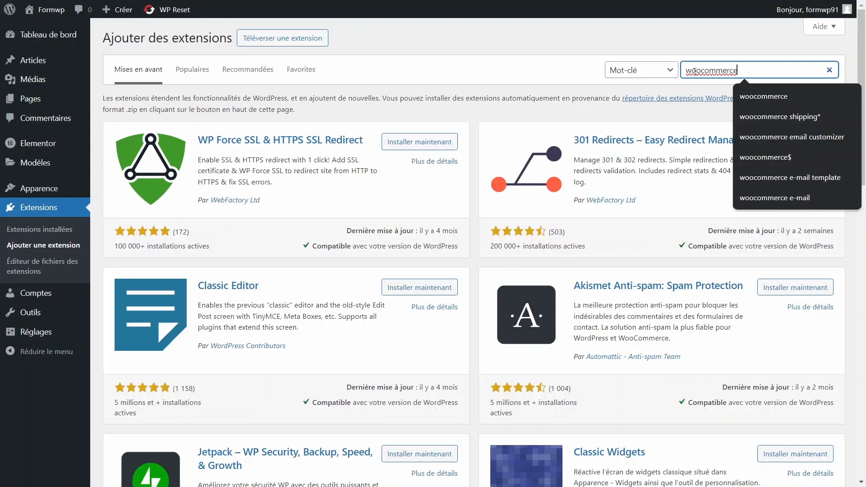
key(Return)
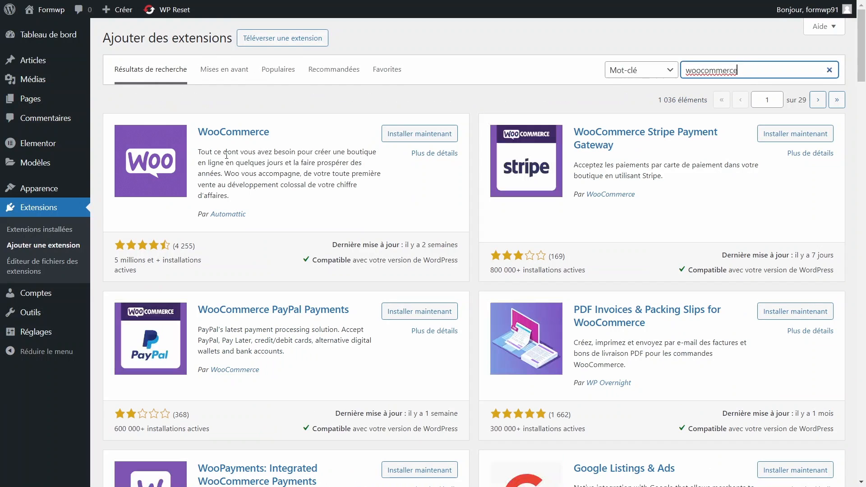
click(398, 133)
- Search for cartflows and install WooCommerce Checkout & Funnel Builder by CartFlows and WooCommerce Cart Abandonment Recovery
double_click(716, 71)
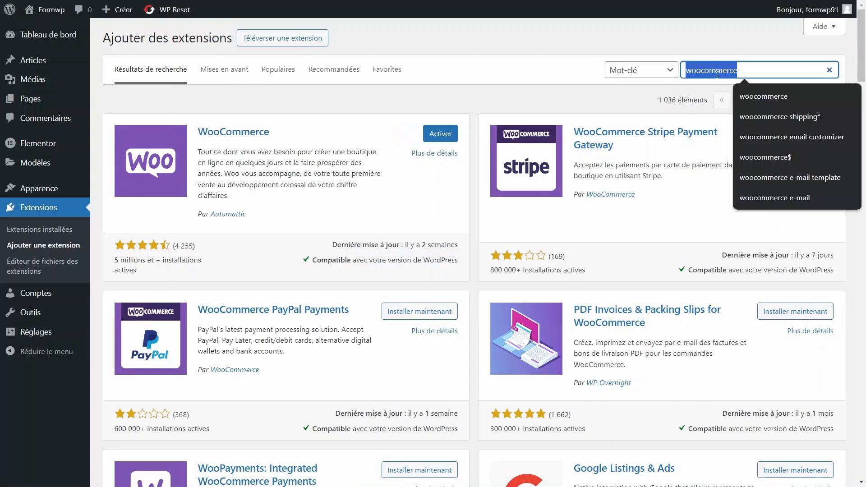
text(cartflows)
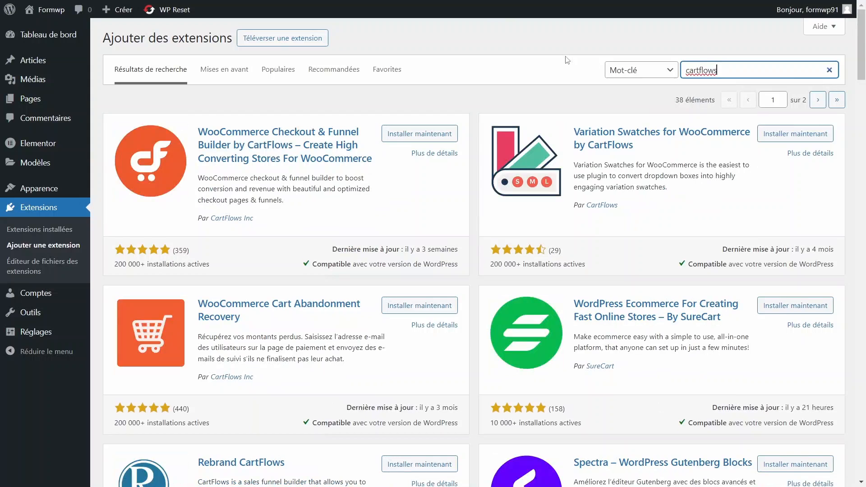
click(419, 134)
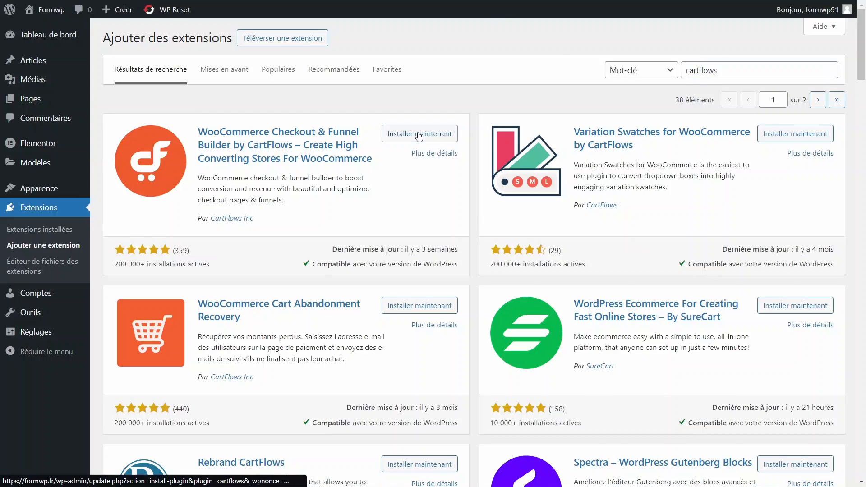
click(418, 307)
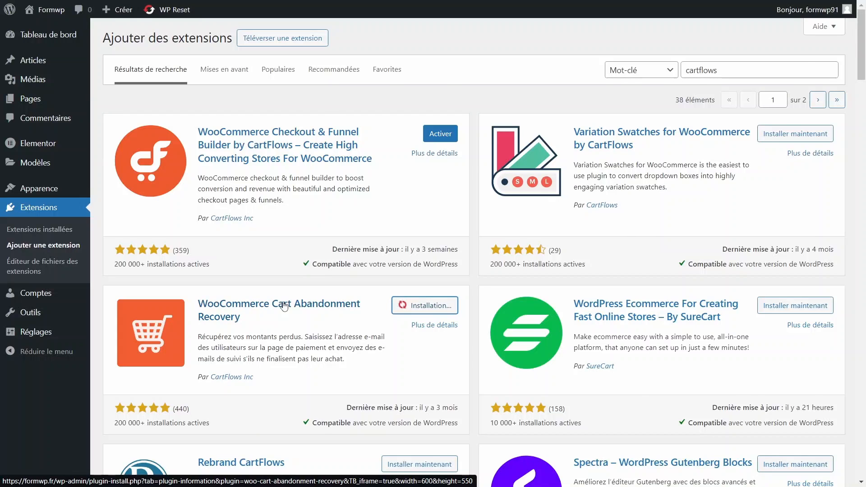
- Activate CartFlows, Récupération d'abandon de panier WooCommerce and WooCommerce together from the installed plugins list
click(40, 231)
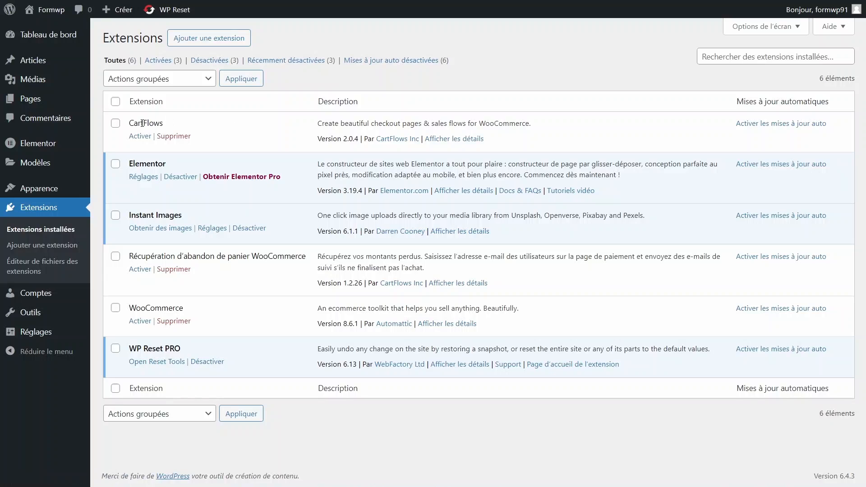
click(115, 257)
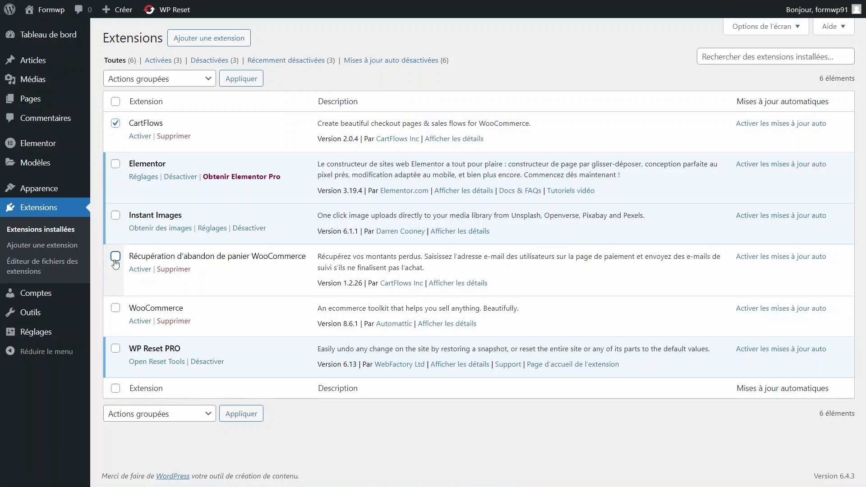
click(116, 311)
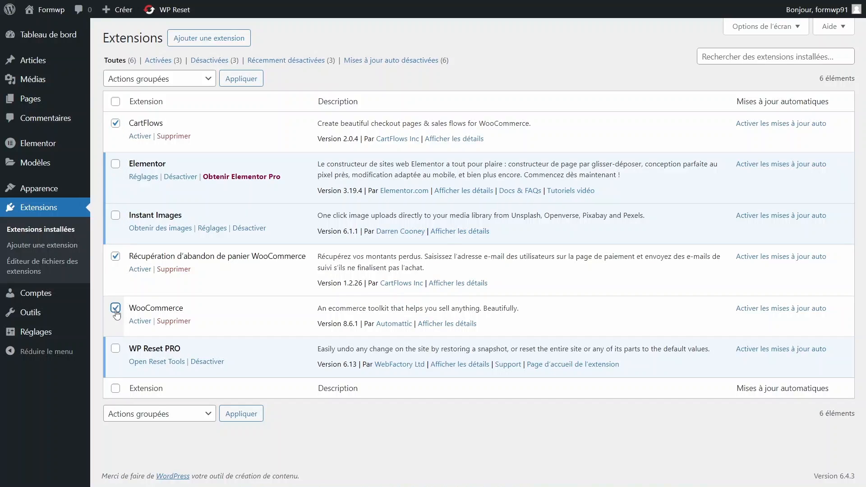
click(170, 79)
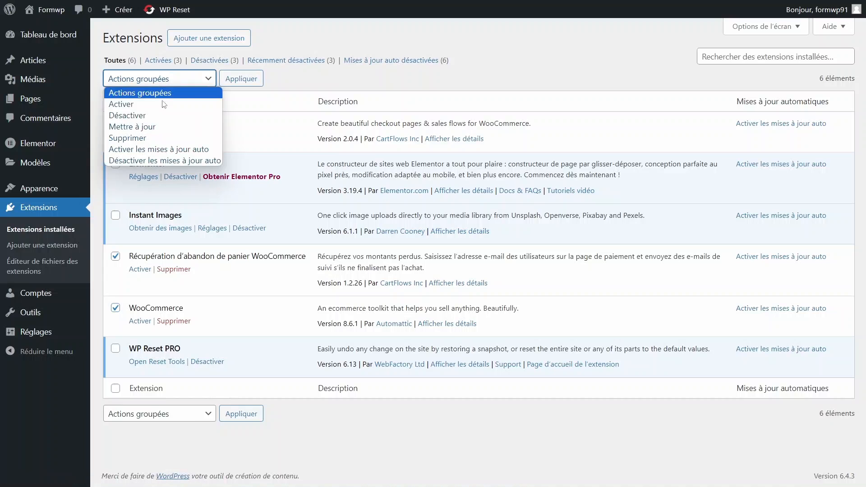
click(157, 104)
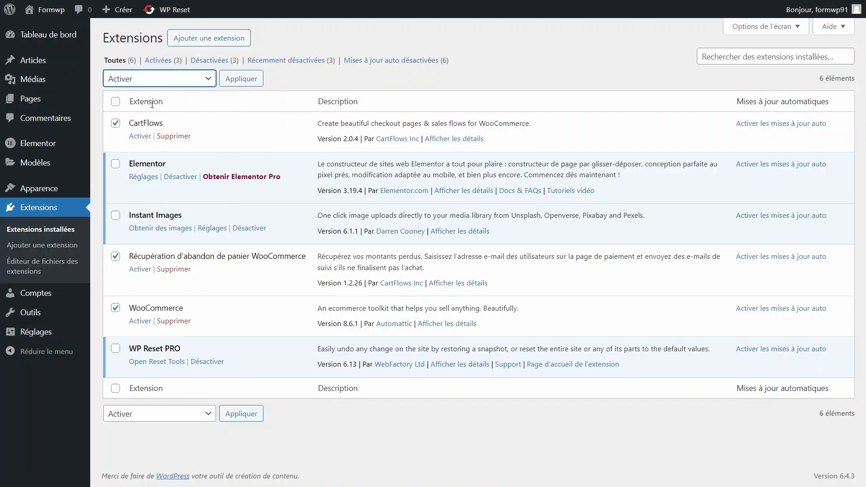
click(242, 81)
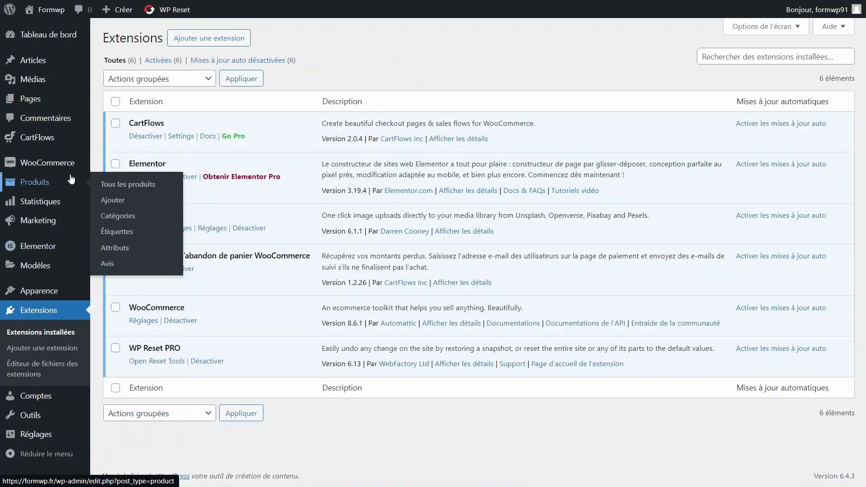
- Check the WooCommerce general settings, keeping the currency Euro (€) and its position Droite, and save them
mouse_move(31, 170)
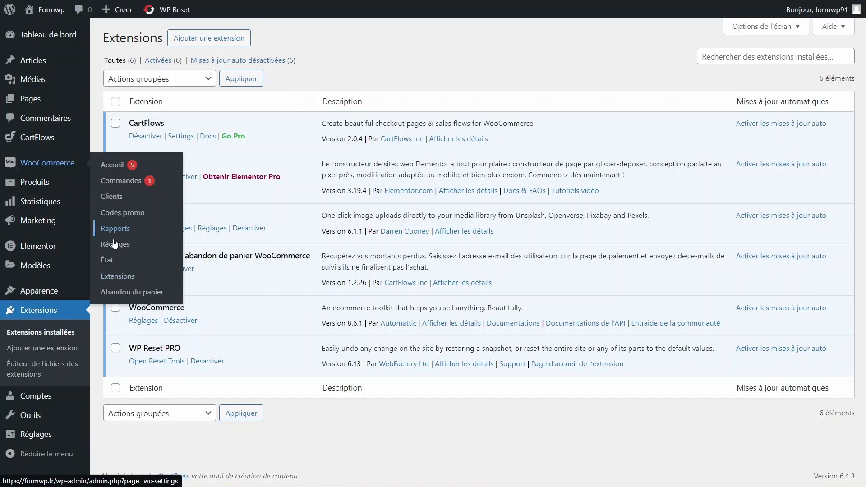
click(113, 248)
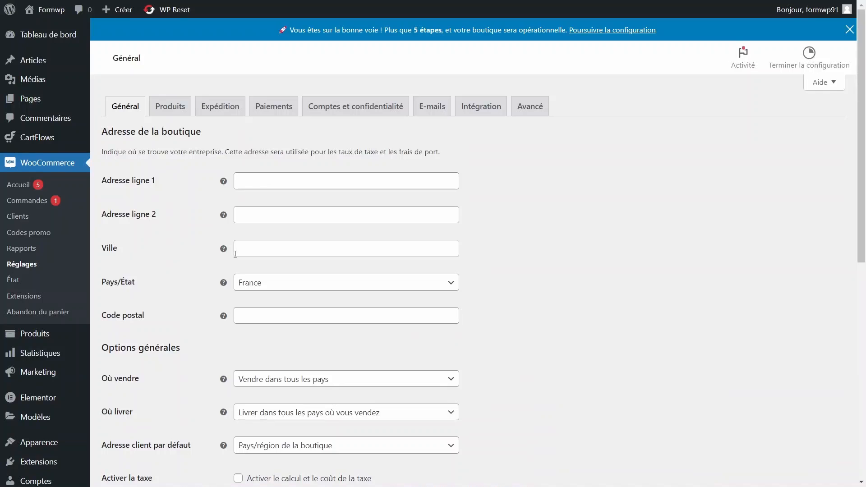
scroll(236, 258, down, 2)
scroll(236, 258, down, 5)
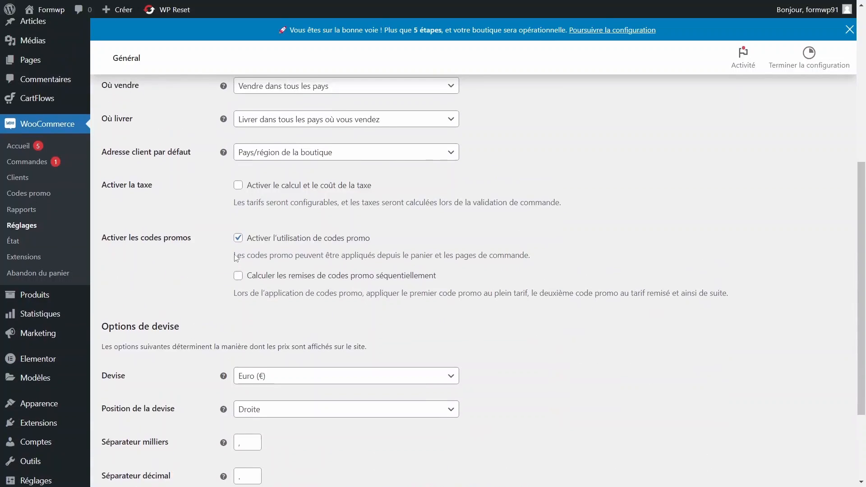
scroll(235, 254, up, 1)
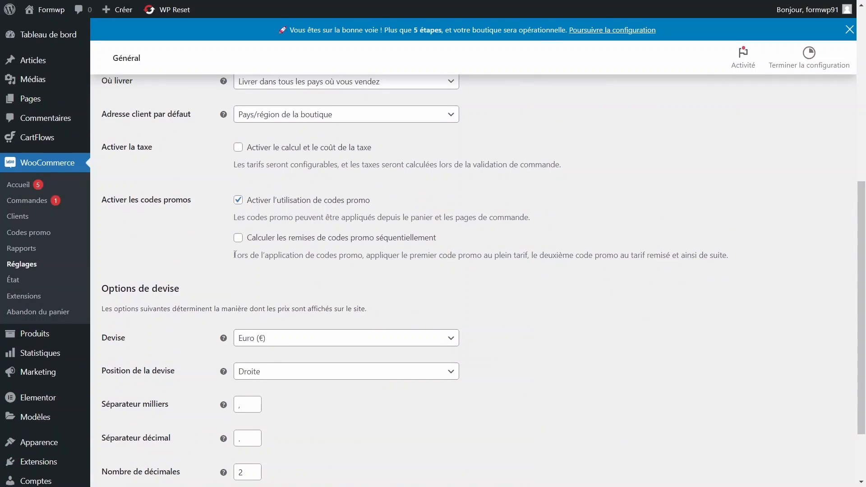
click(278, 338)
click(278, 339)
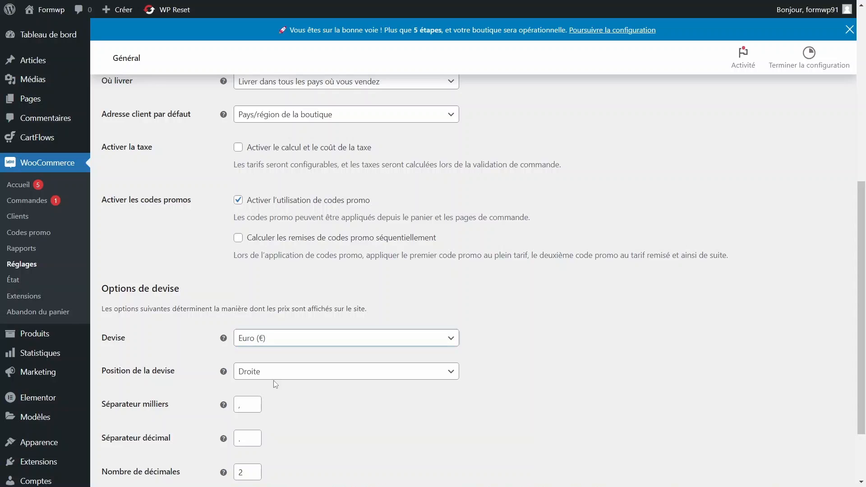
click(299, 377)
right_click(298, 375)
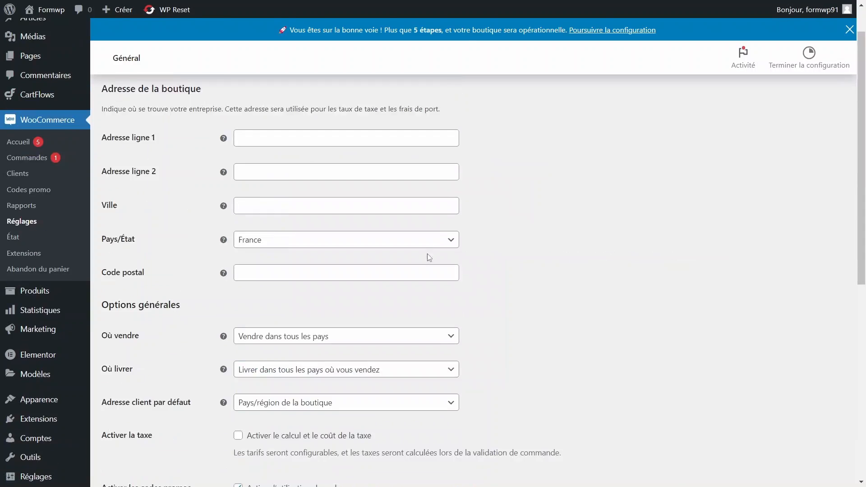
scroll(428, 255, down, 8)
click(145, 428)
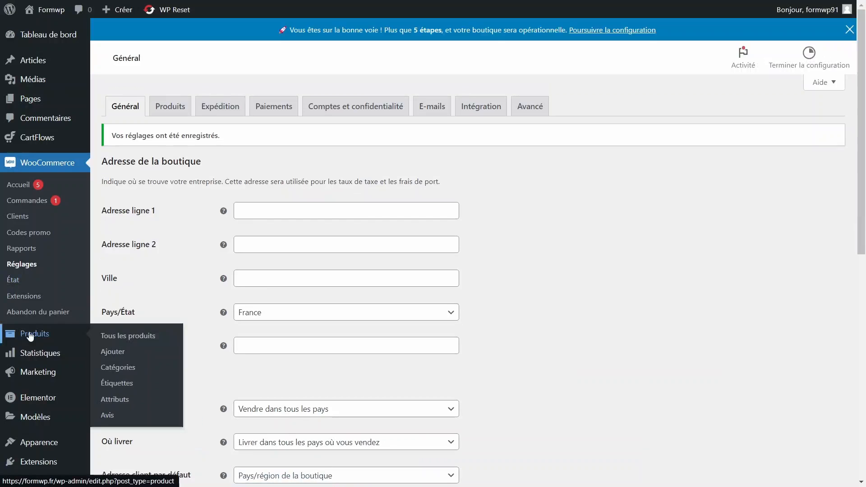
- Edit the product Cours de yoga, set the photo of feet on a scale as its product image and update it
click(28, 333)
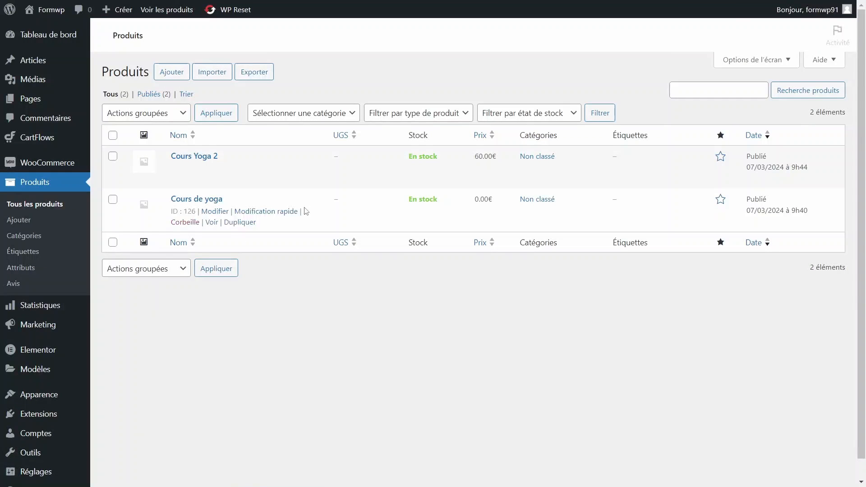
mouse_move(225, 243)
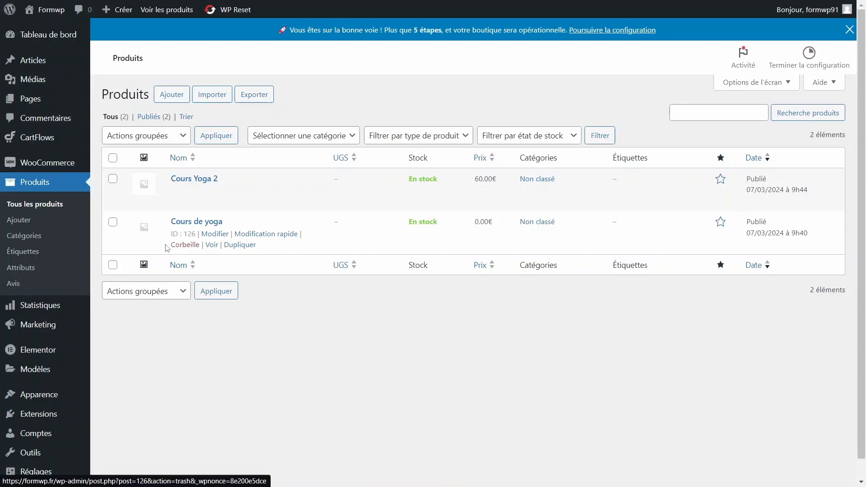
click(209, 236)
click(724, 176)
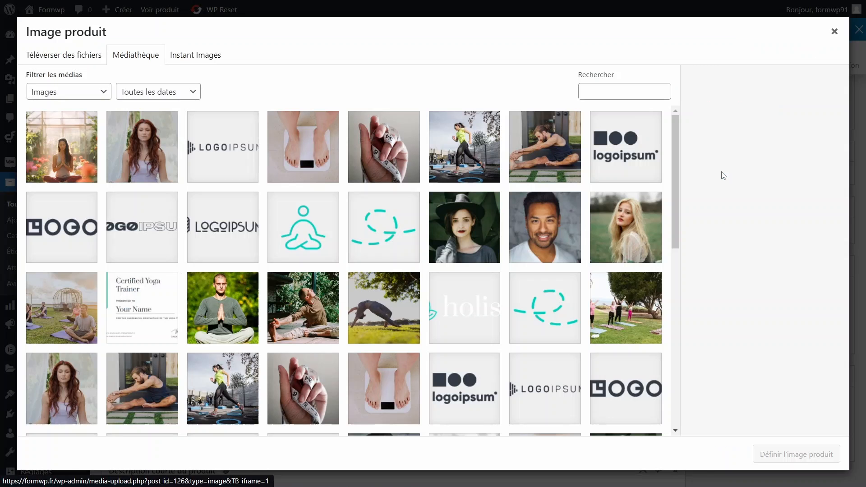
click(327, 161)
click(807, 454)
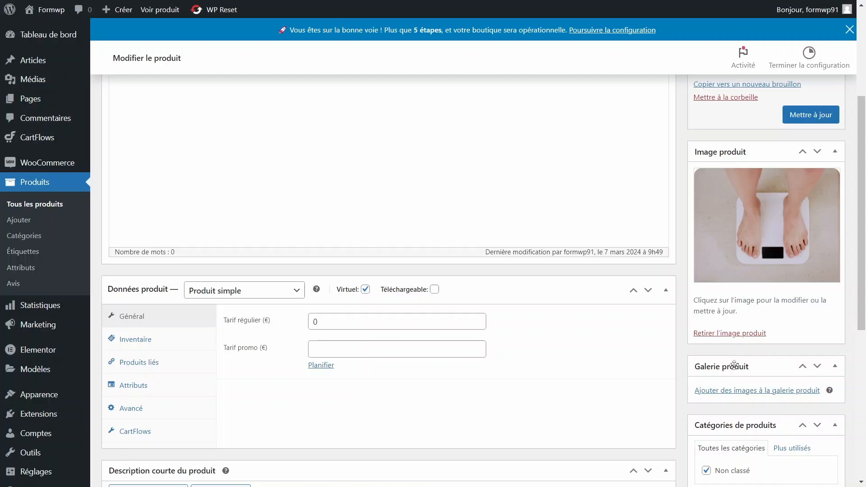
click(798, 125)
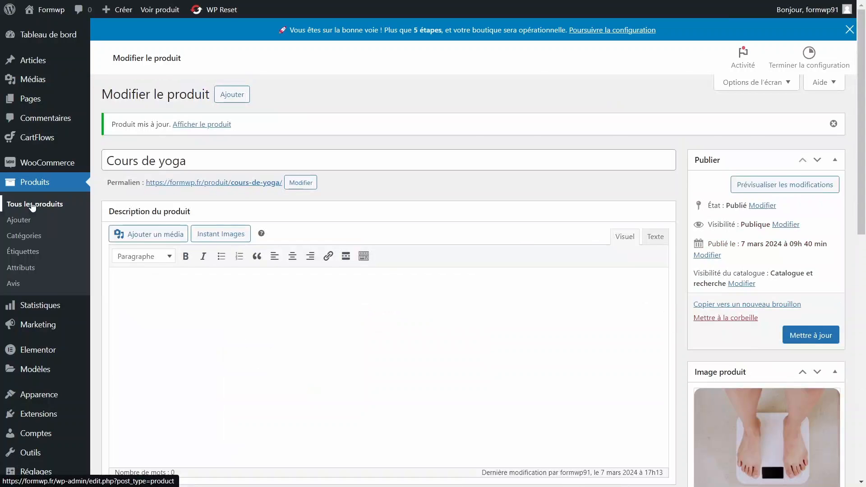
- Edit the product Cours Yoga 2, set the photo of the woman meditating among flowers as its product image and update it
click(32, 204)
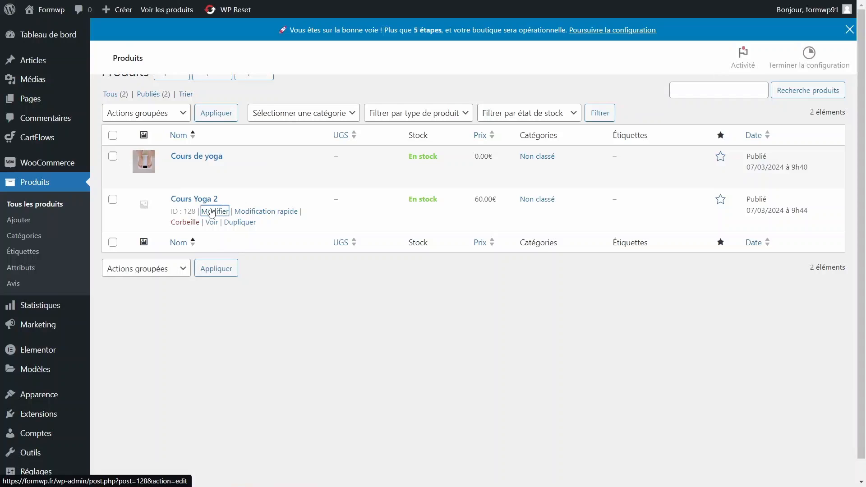
click(213, 234)
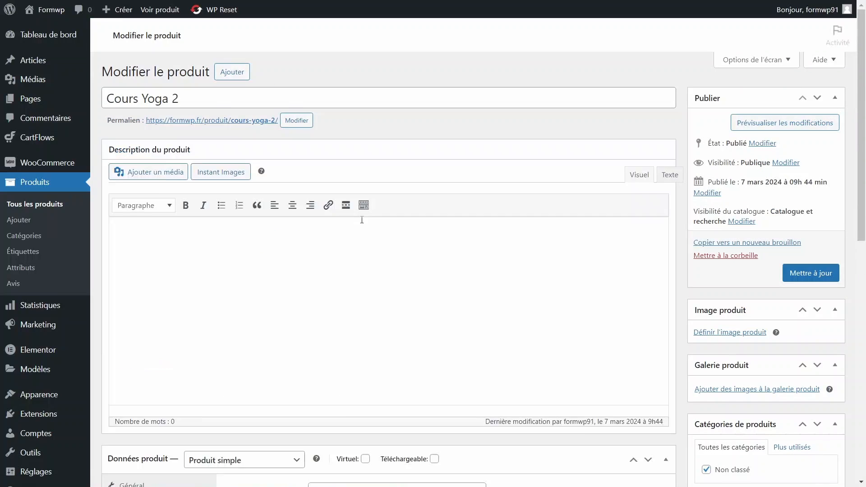
click(730, 332)
double_click(64, 134)
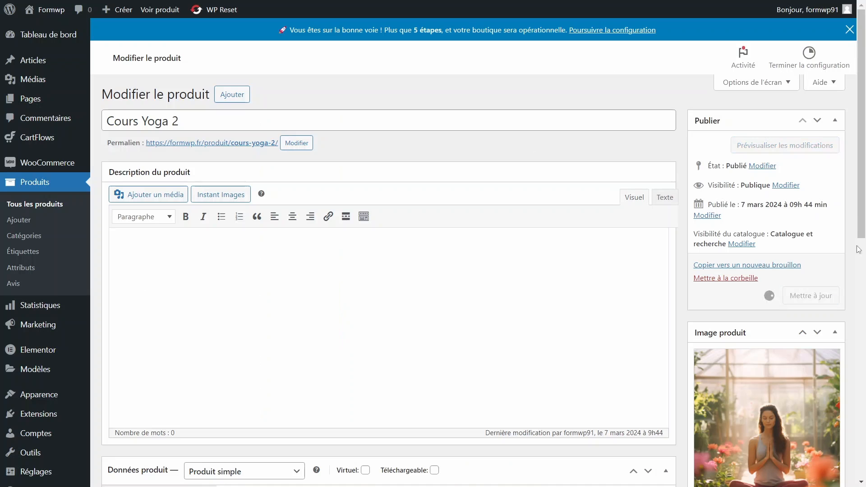
- Set the regular price of Cours Yoga 2 to 179 € and update the product
scroll(397, 276, down, 10)
scroll(396, 278, up, 6)
scroll(397, 279, down, 3)
double_click(317, 225)
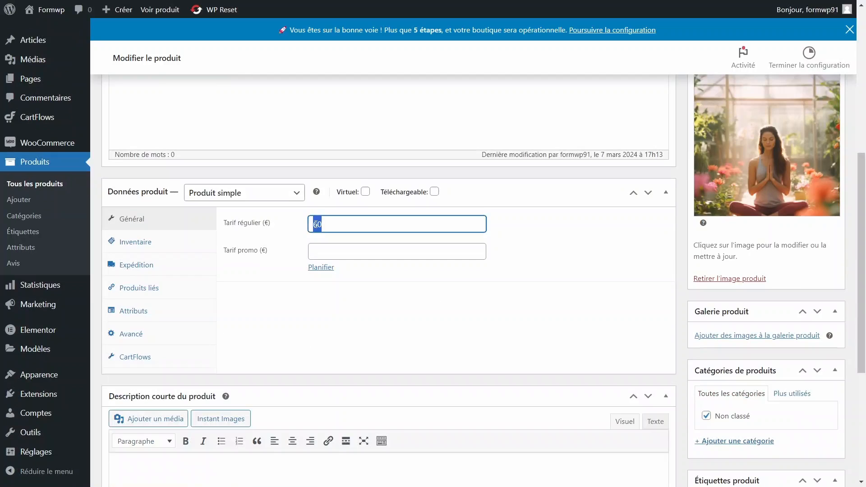
text(179)
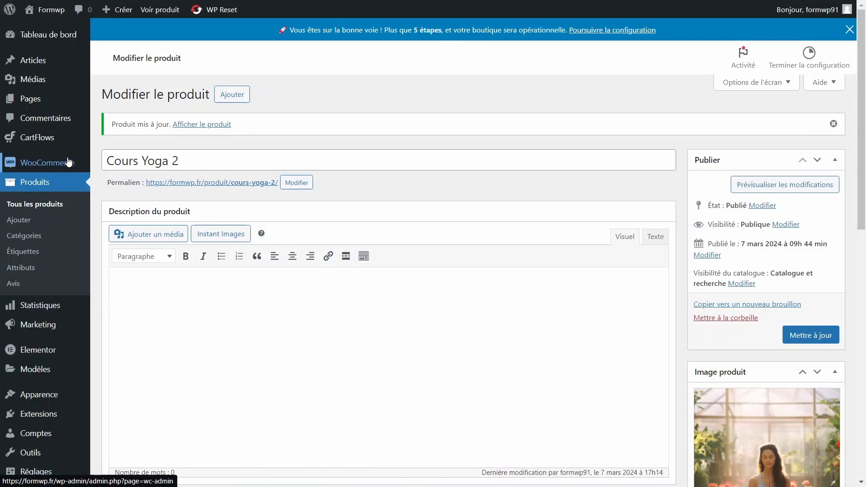
- Look through the CartFlows dashboard overview, the Funnels page and the Store Checkout page, returning to Funnels
click(43, 139)
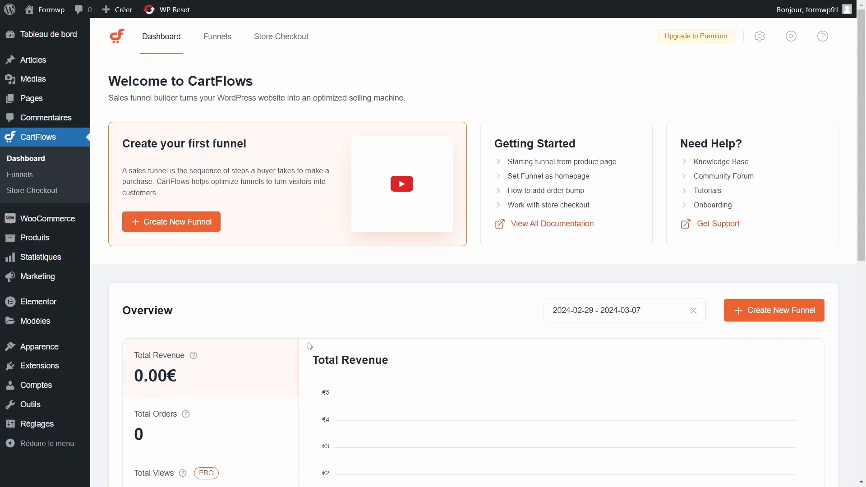
scroll(309, 346, down, 5)
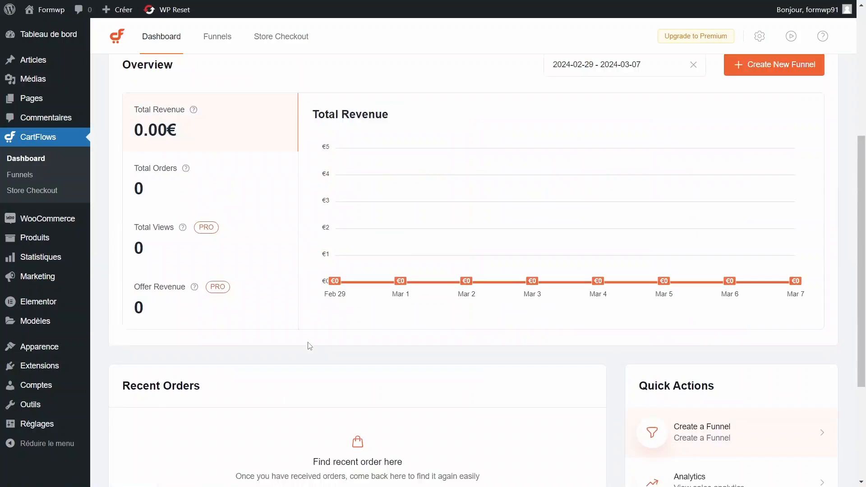
scroll(310, 346, up, 3)
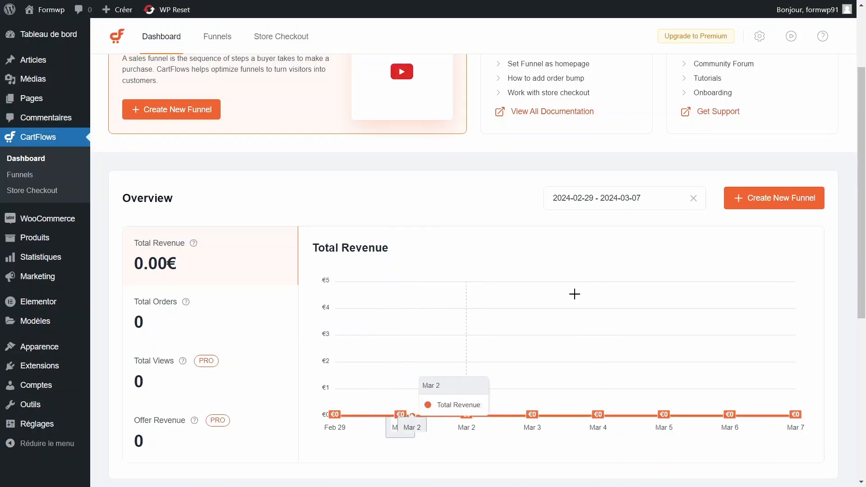
scroll(590, 290, down, 2)
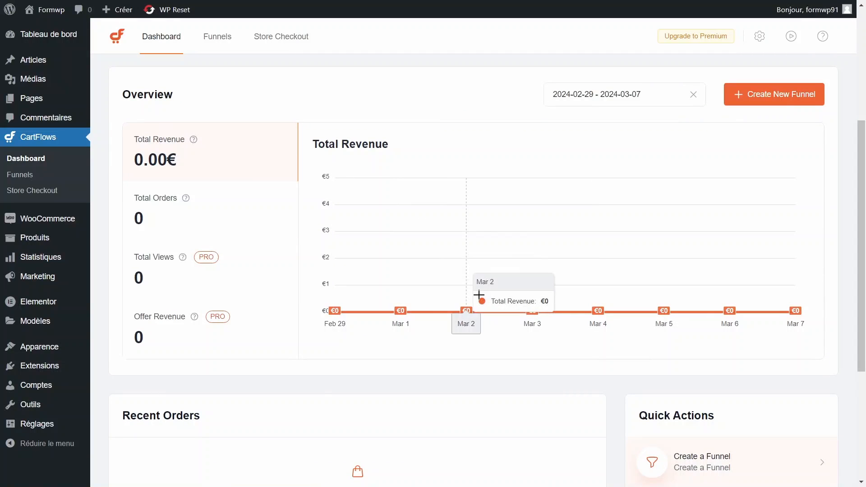
scroll(479, 294, up, 3)
click(226, 37)
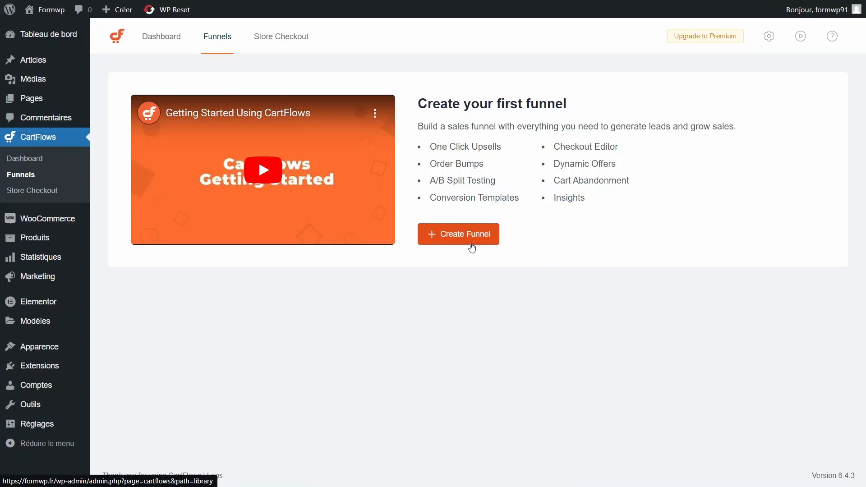
click(272, 39)
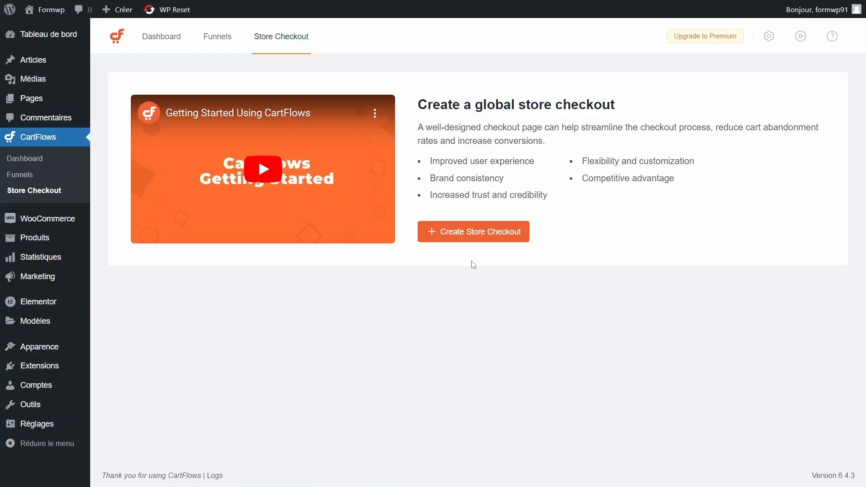
click(222, 49)
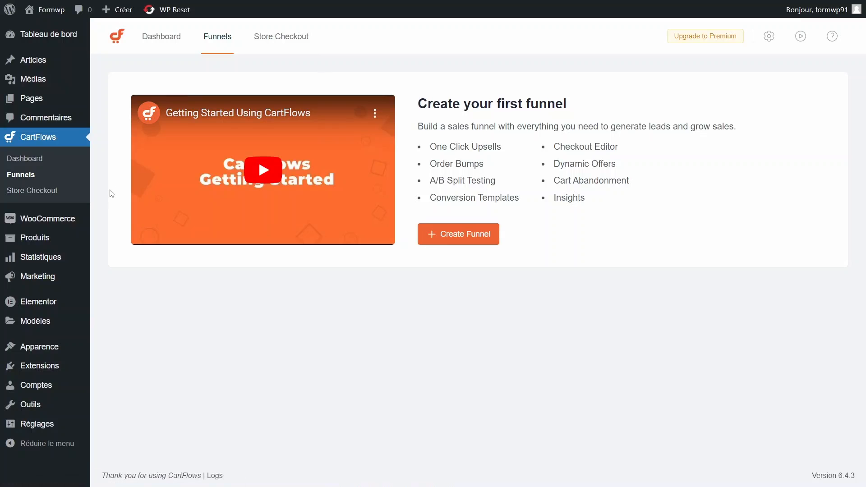
- In the CartFlows global settings, choose Elementor as the page builder for the ready templates
click(769, 37)
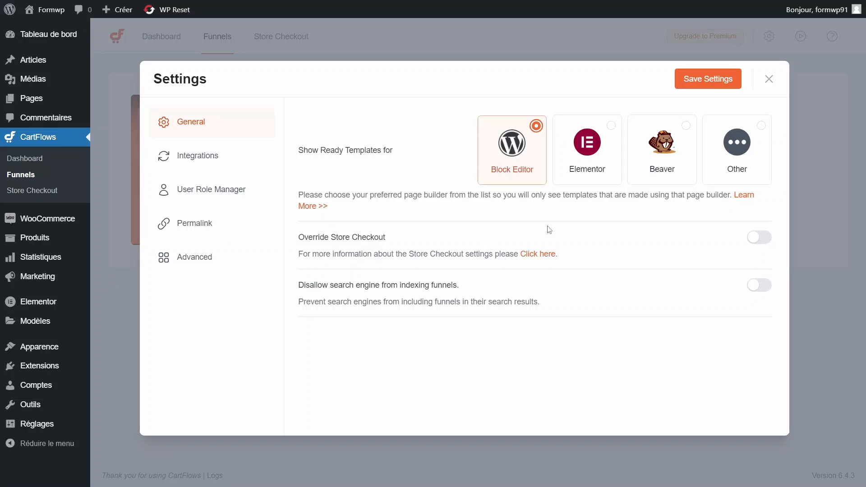
click(587, 167)
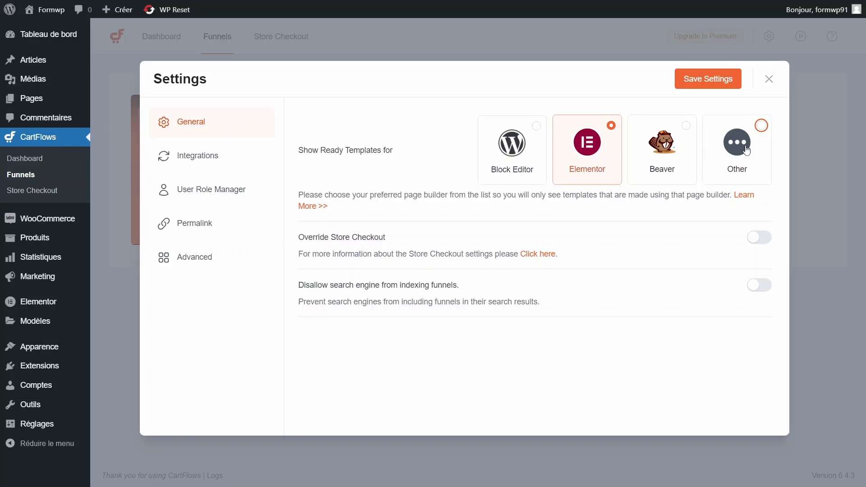
click(746, 151)
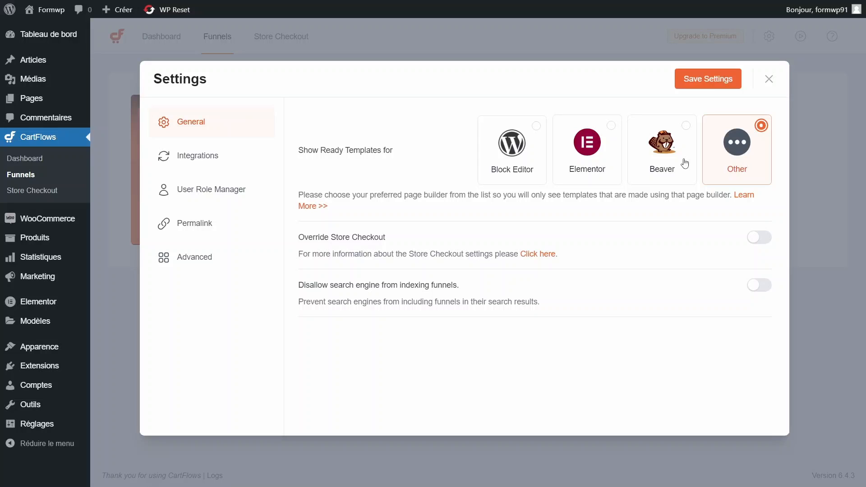
click(584, 155)
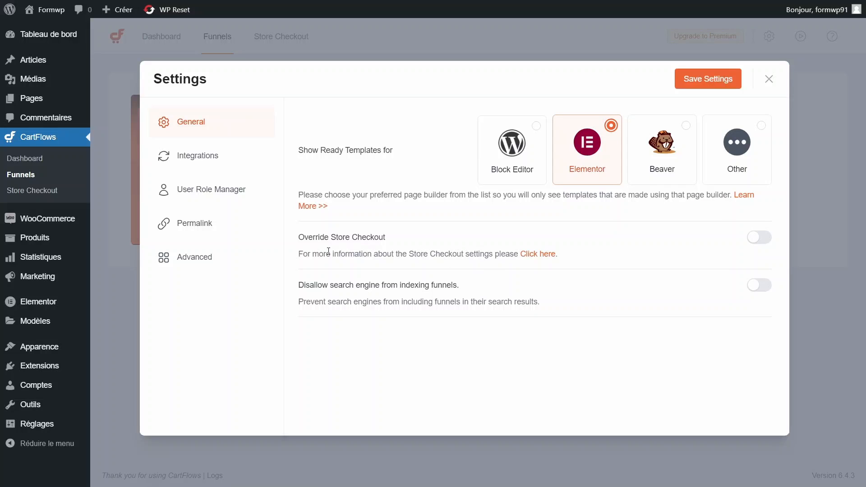
- Review the Override Store Checkout option, the available pixel and address integrations, and the user role access settings
drag(325, 237, 398, 241)
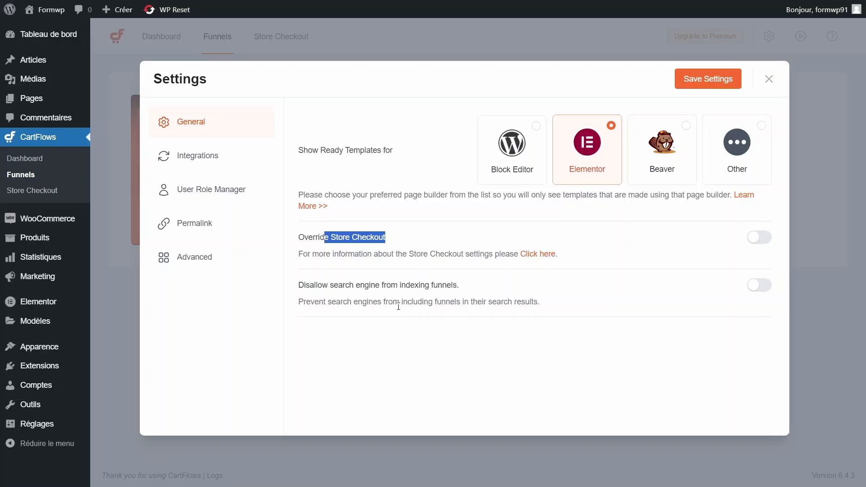
click(197, 156)
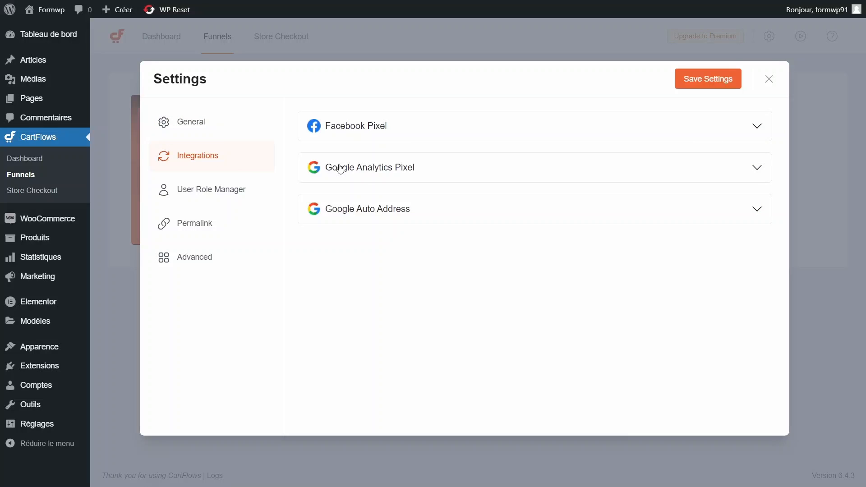
click(180, 201)
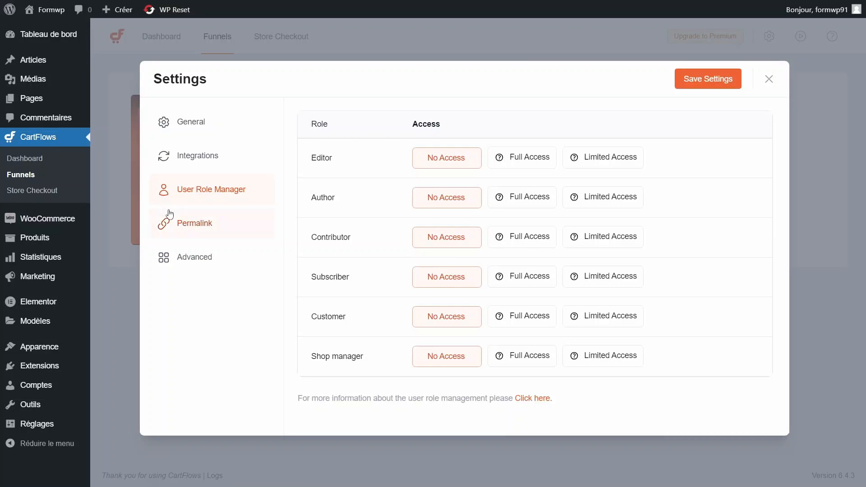
- Select Default Permalinks in the CartFlows permalink settings and review the post type permalink bases
click(204, 228)
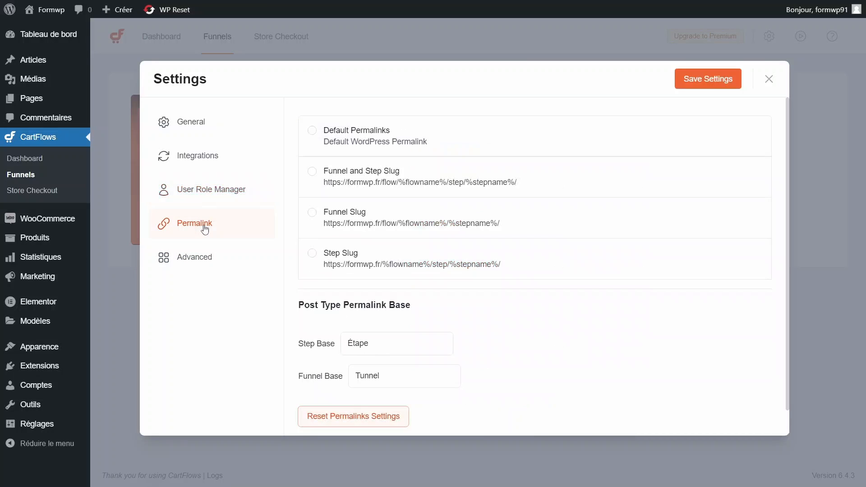
click(339, 131)
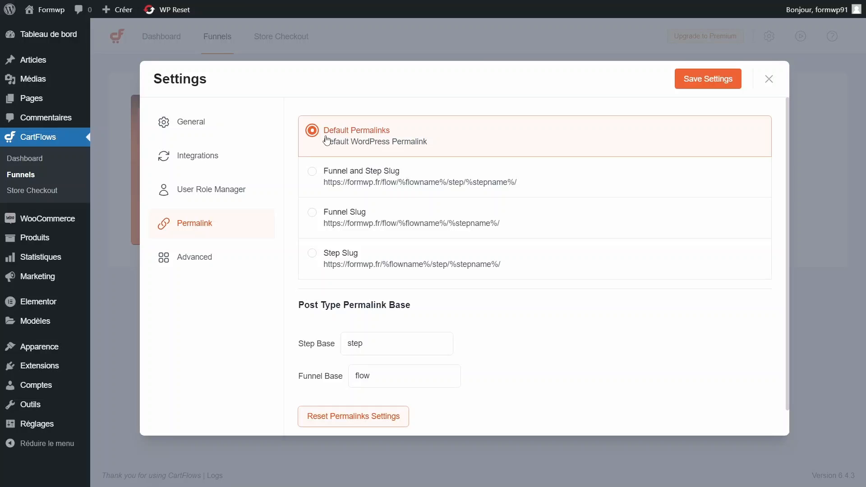
scroll(327, 140, down, 1)
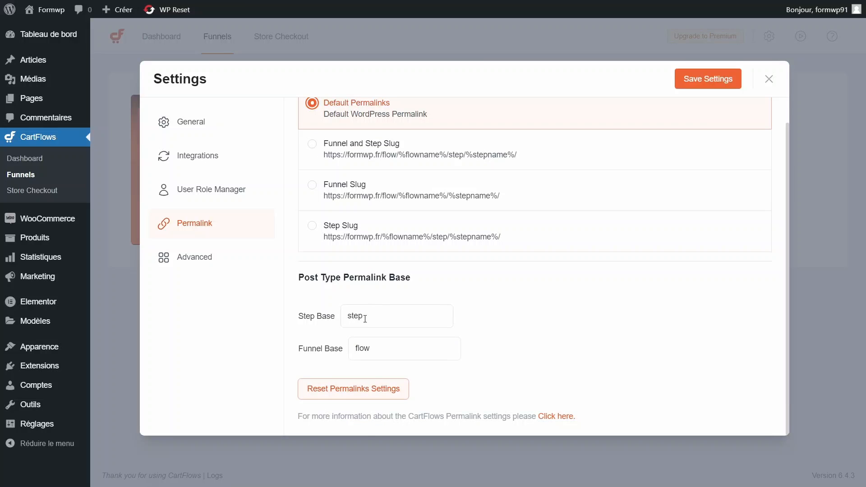
drag(315, 283, 424, 282)
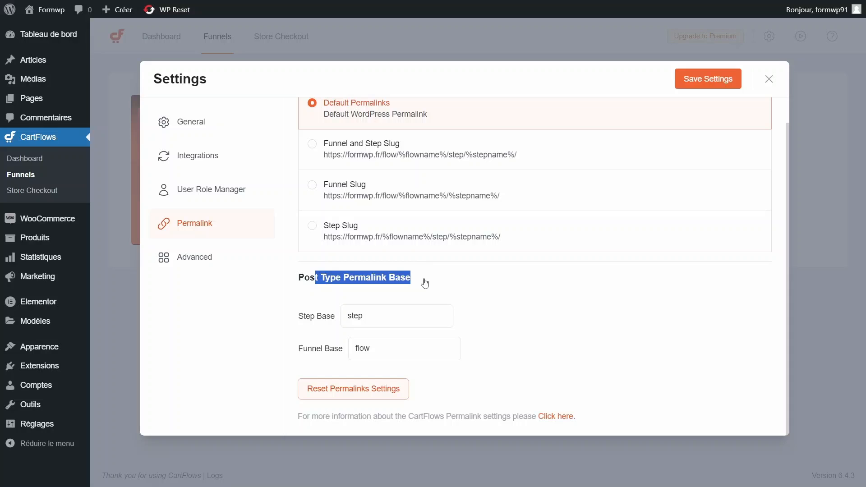
click(471, 294)
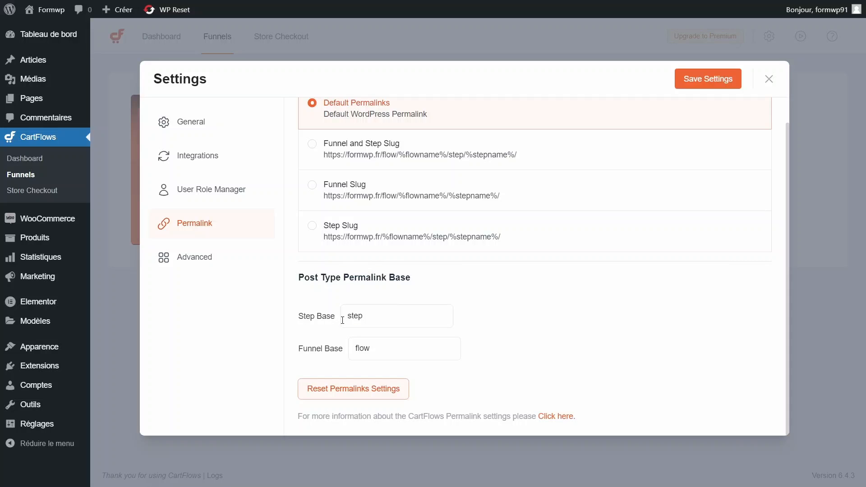
- Set the permalink Step Base to e and the Funnel Base to t, and save the settings
click(372, 316)
double_click(372, 315)
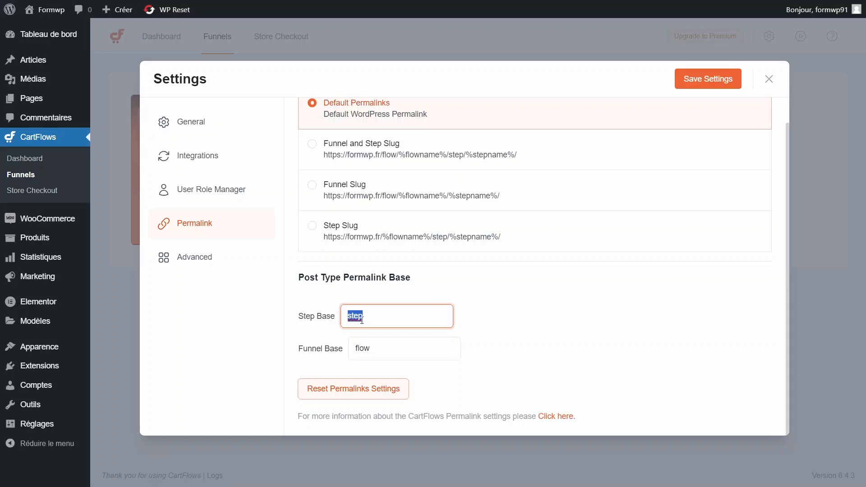
double_click(363, 347)
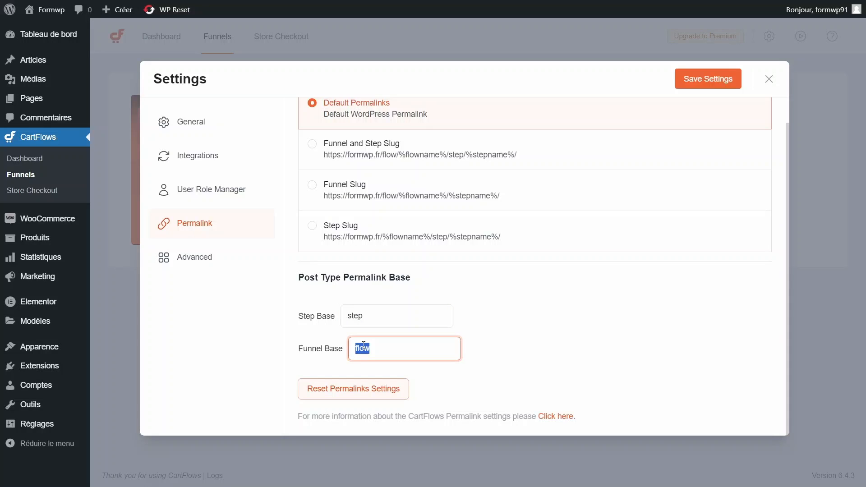
double_click(350, 315)
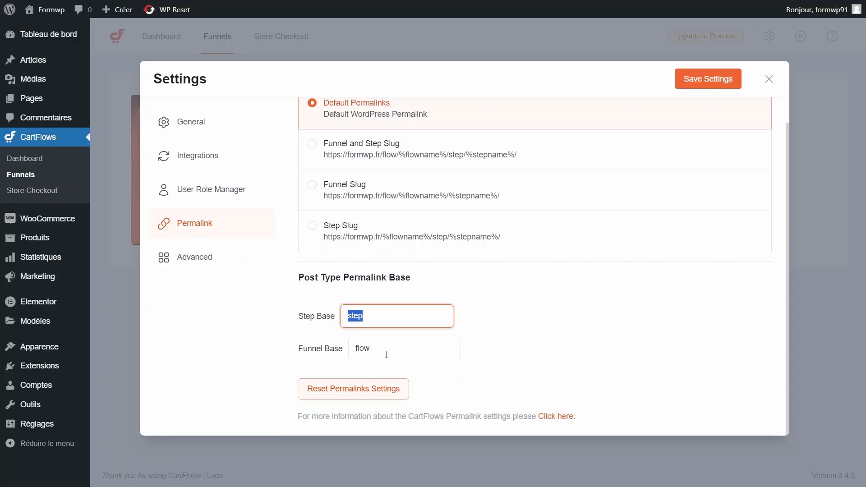
key(Tab)
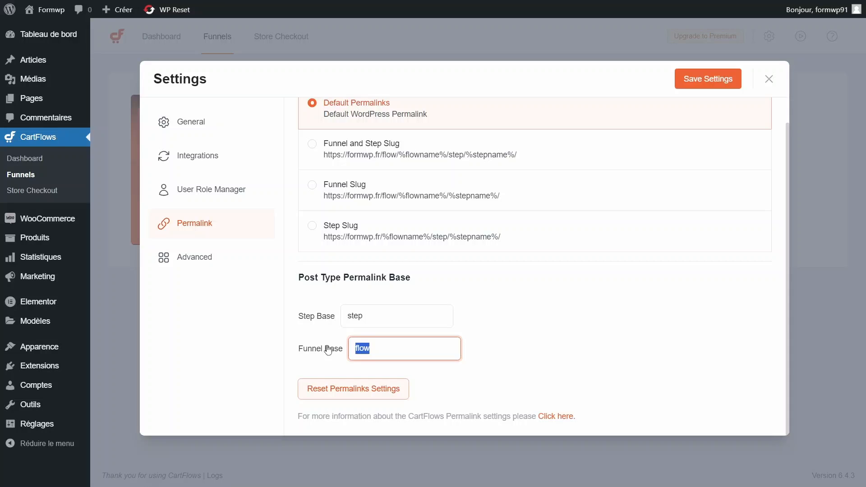
text(T)
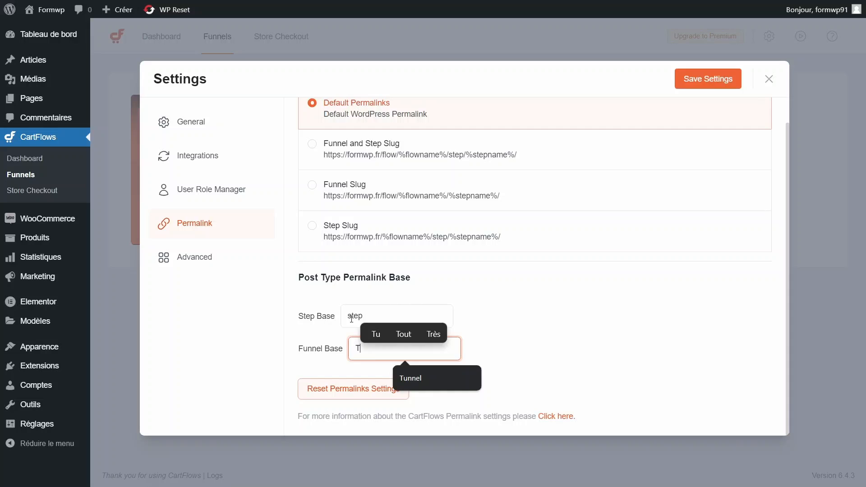
double_click(352, 316)
text(p)
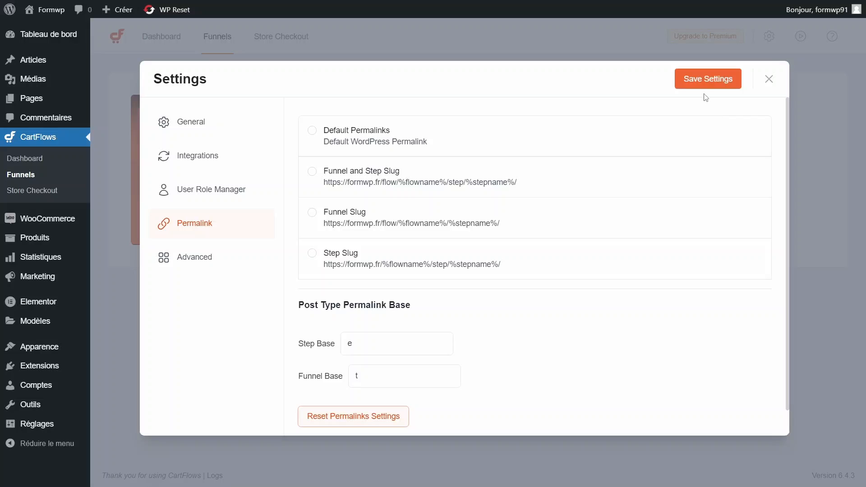
click(707, 80)
- Review the advanced settings for store report emails, save the CartFlows settings and close them
click(209, 258)
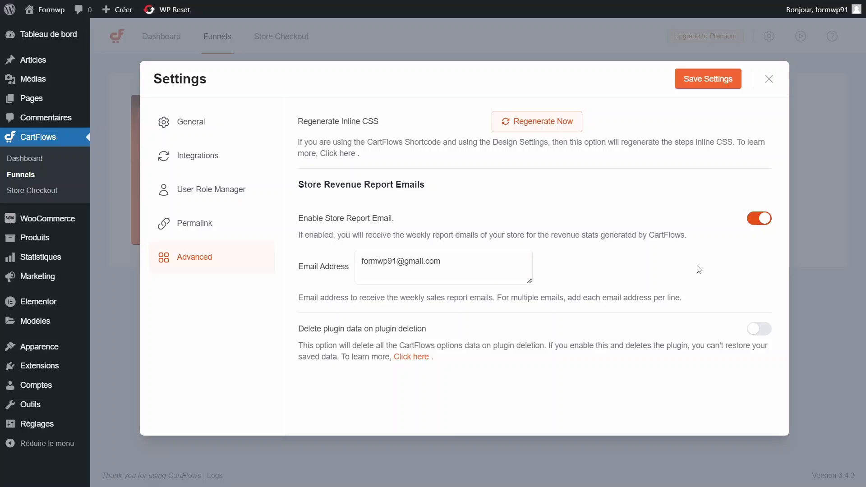
click(701, 84)
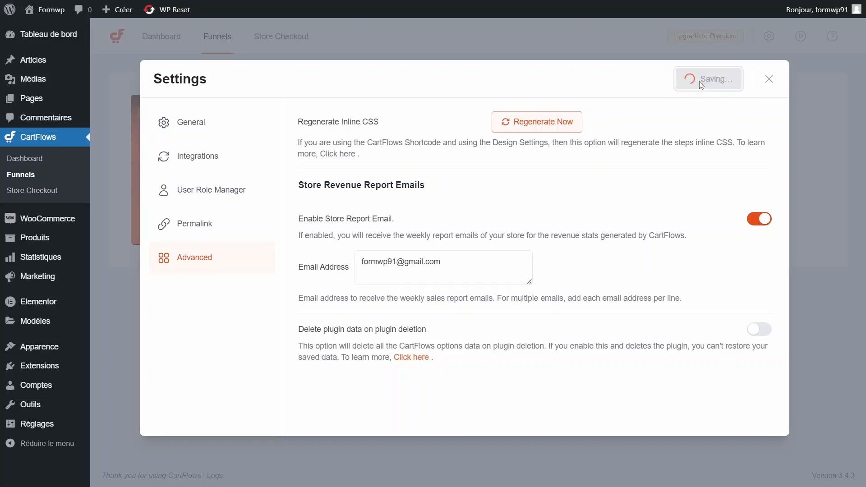
click(768, 80)
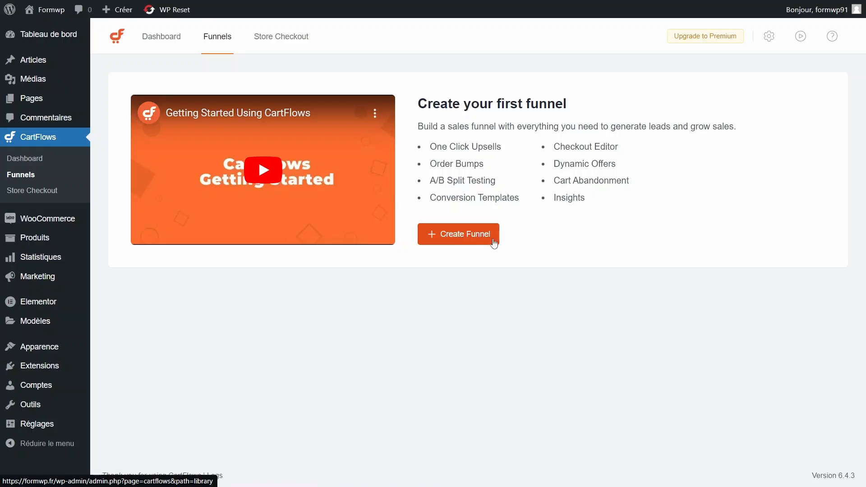
- Start creating a funnel and browse the funnel templates, checking the page builder choice in the global settings
click(460, 239)
scroll(547, 314, down, 10)
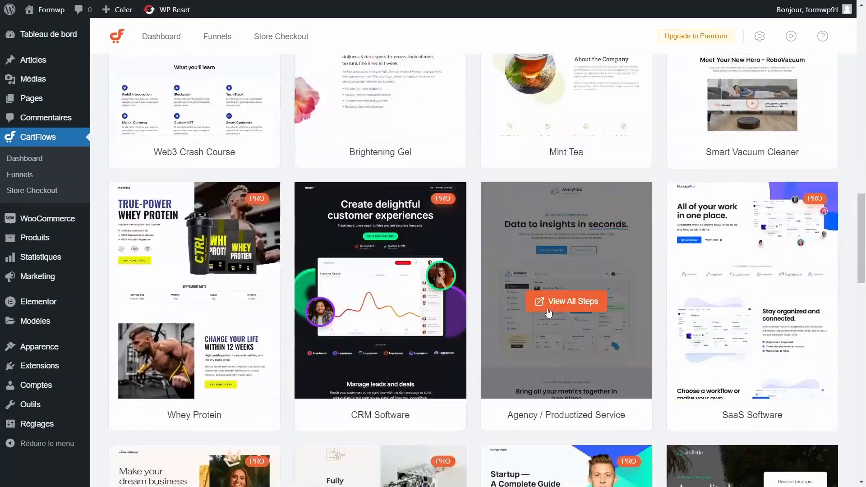
scroll(548, 312, up, 10)
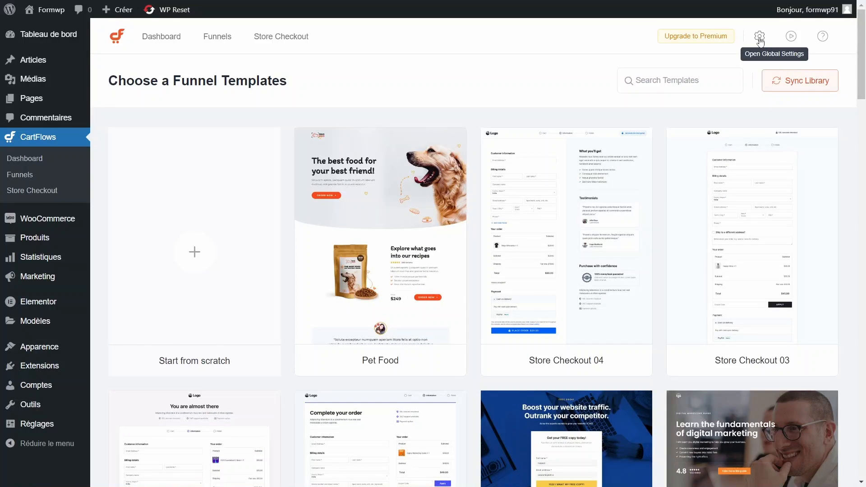
click(759, 37)
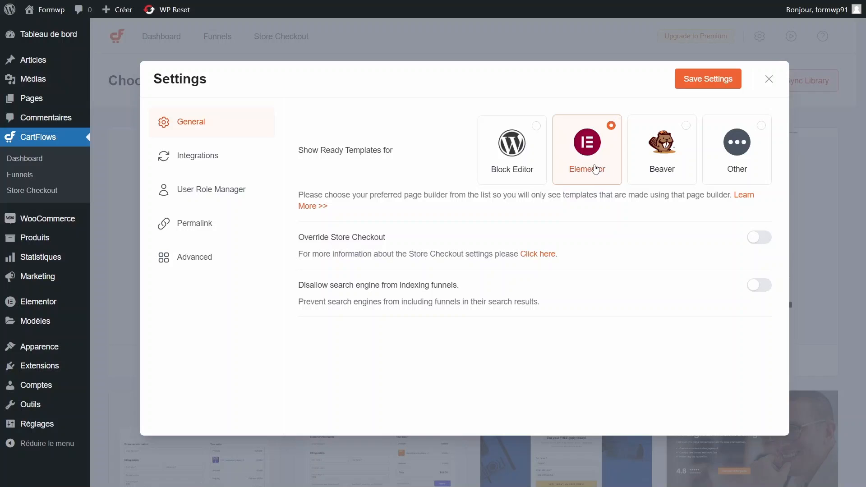
scroll(528, 270, down, 10)
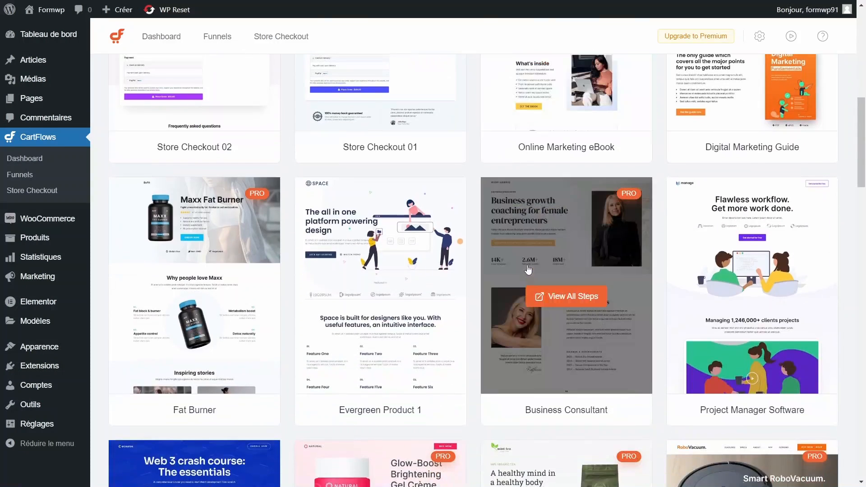
scroll(528, 270, up, 1)
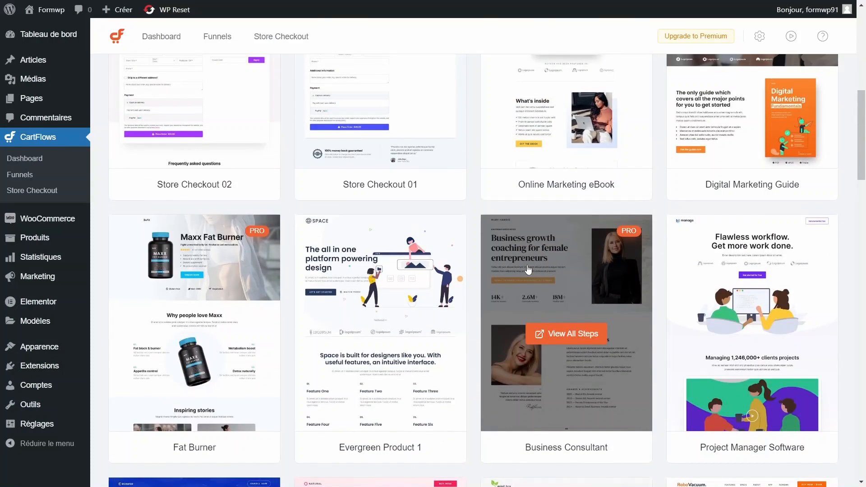
scroll(528, 270, down, 5)
scroll(528, 270, up, 1)
scroll(528, 269, down, 10)
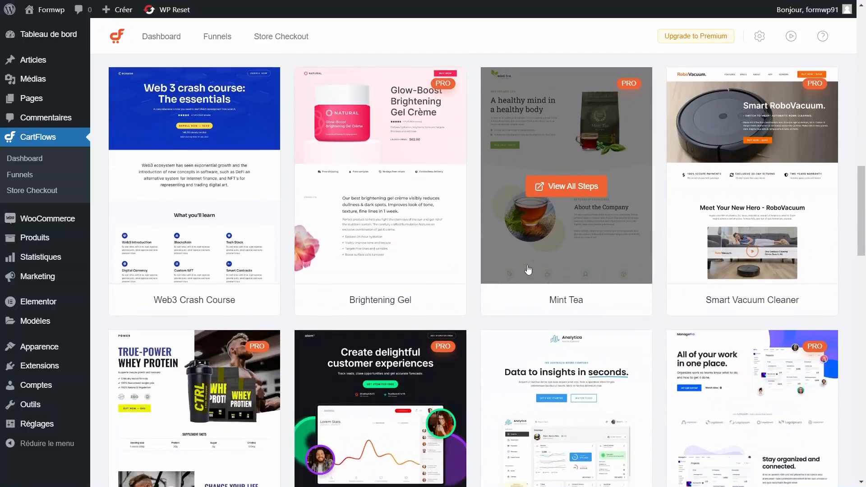
scroll(528, 270, up, 20)
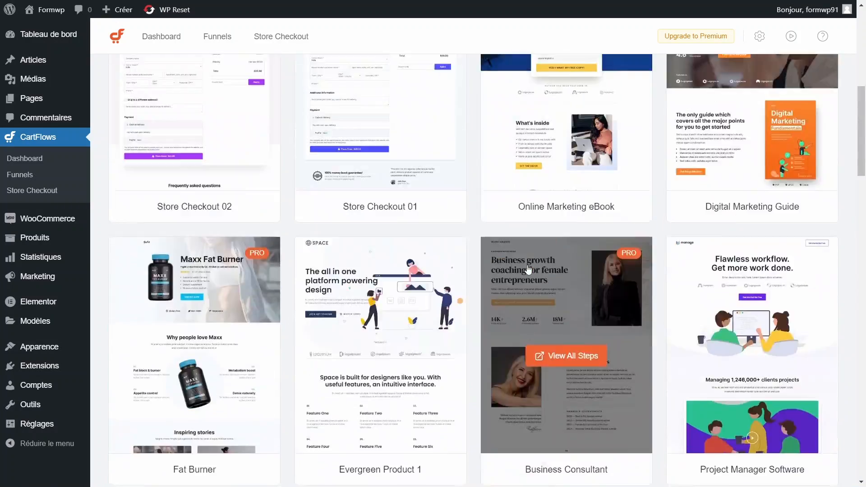
- Search the funnel templates for yoga and preview the optin, checkout and thank you pages of the Online Yoga Course template
click(669, 68)
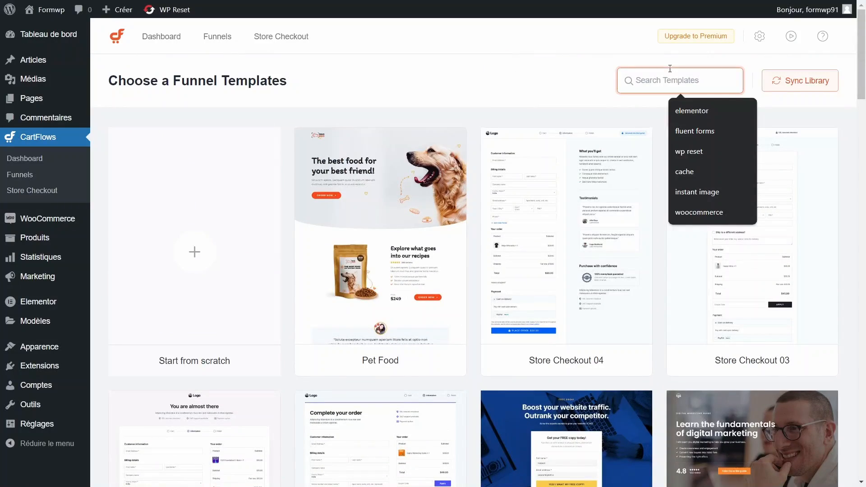
text(yoga)
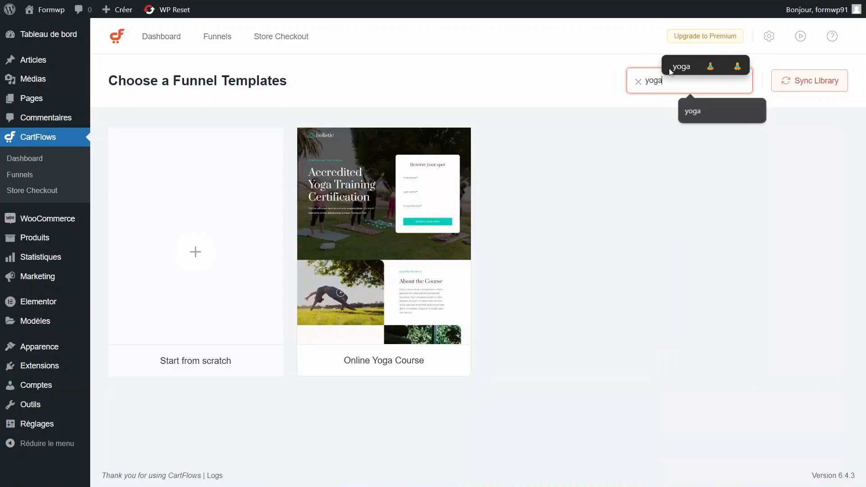
mouse_move(346, 262)
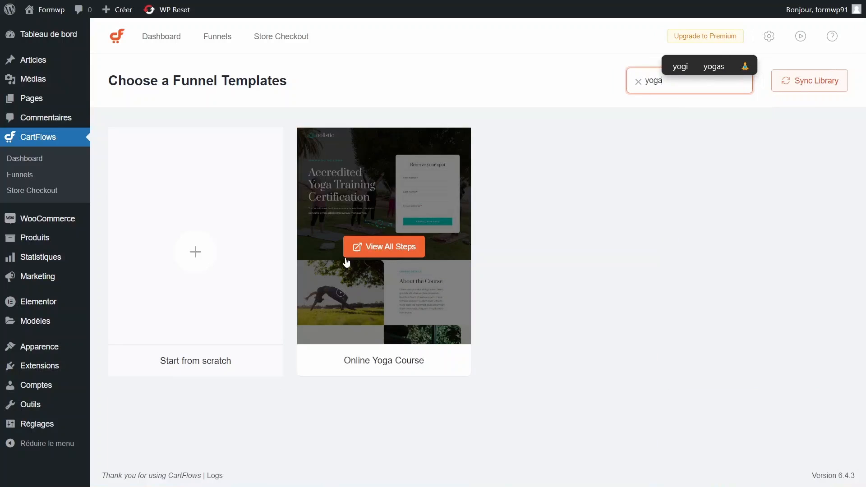
click(387, 299)
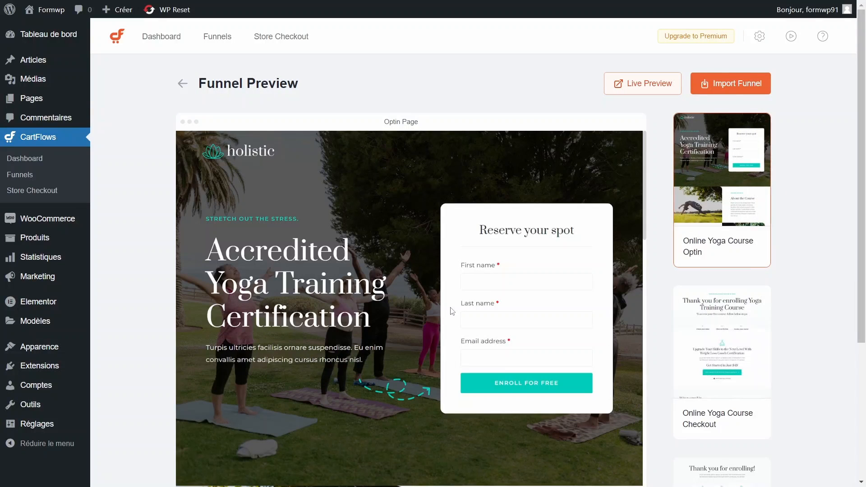
scroll(309, 321, down, 2)
scroll(309, 321, up, 1)
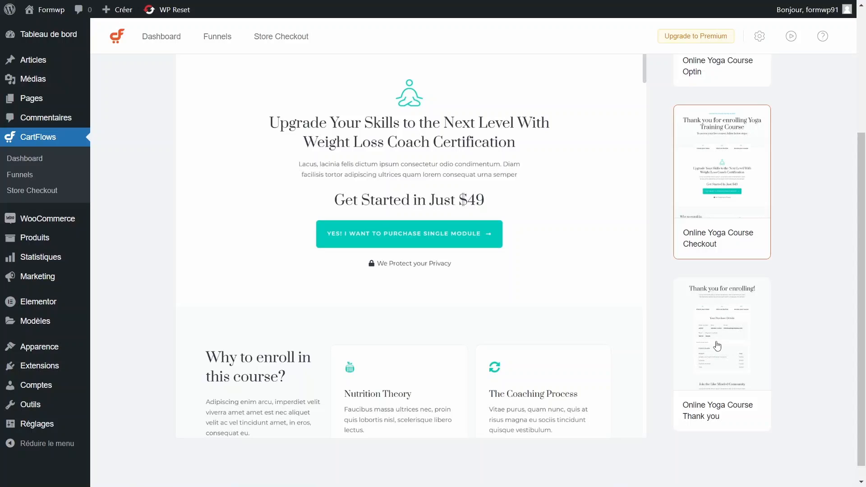
click(754, 346)
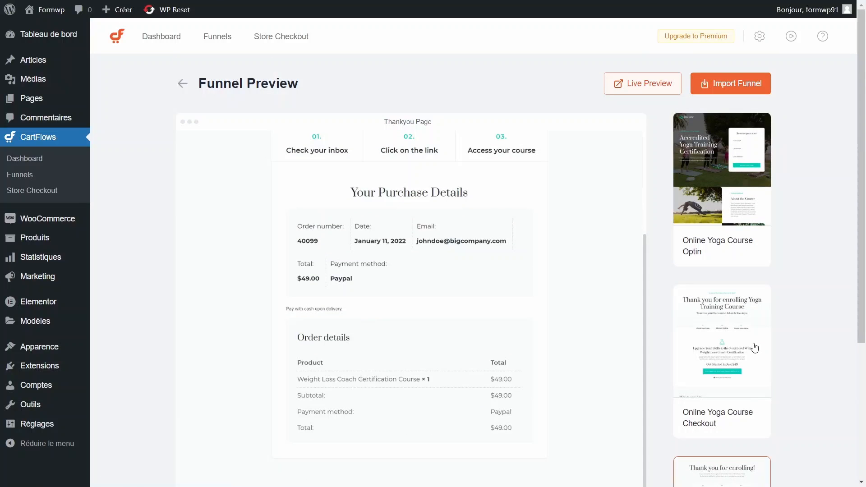
- Import the Online Yoga Course funnel under the name Yoga
click(728, 88)
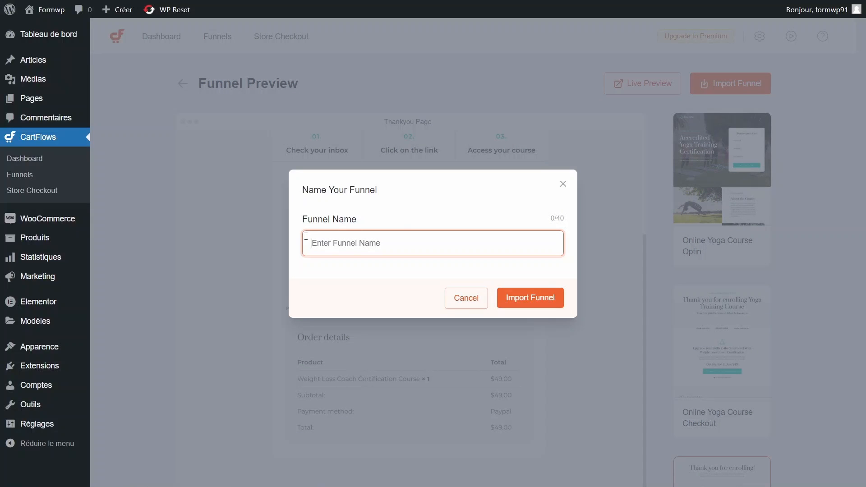
text(Yoga)
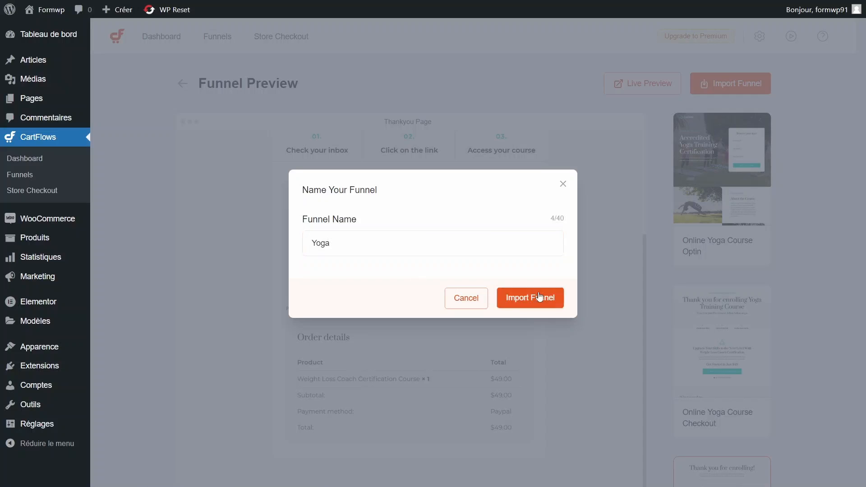
click(537, 294)
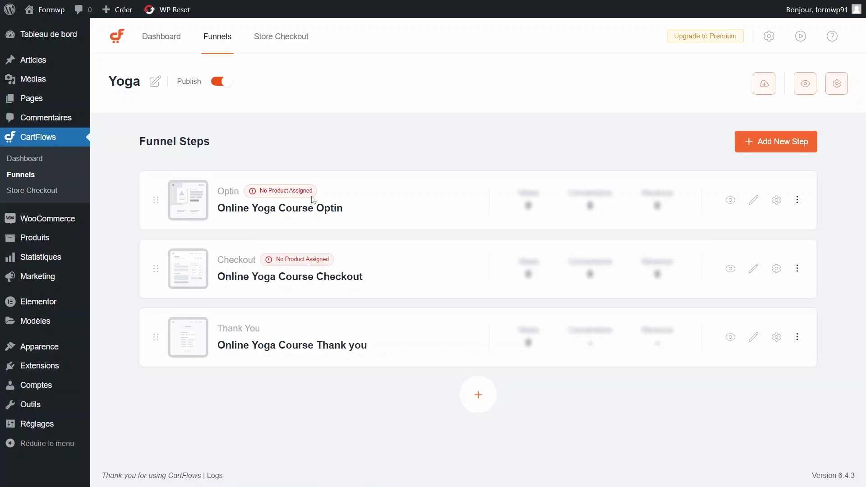
- Assign Cours de yoga as the free product of the Online Yoga Course Optin step and save the settings
click(777, 200)
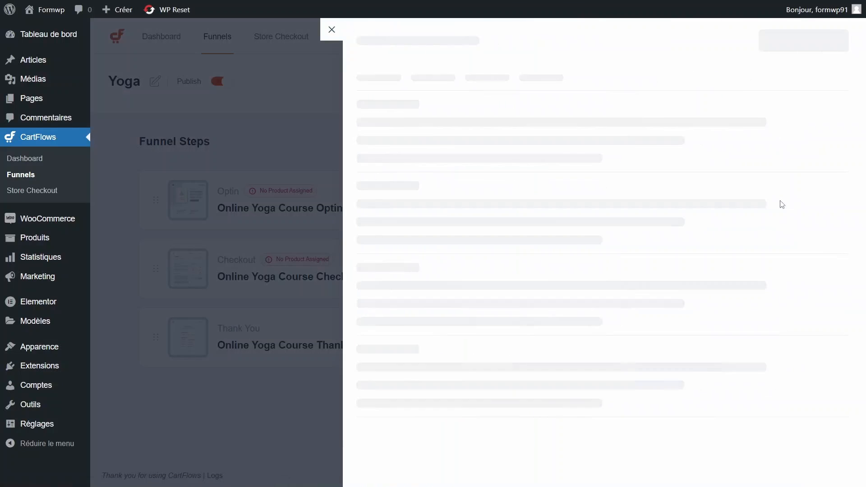
click(434, 138)
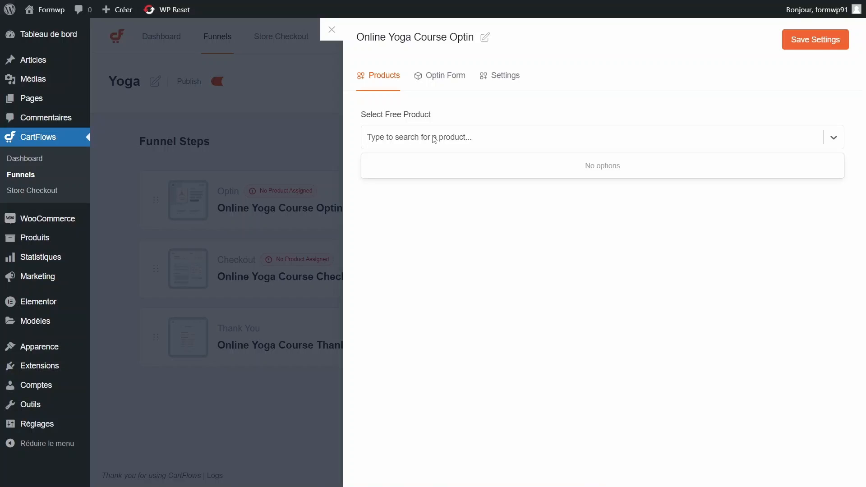
text(yoga)
click(451, 166)
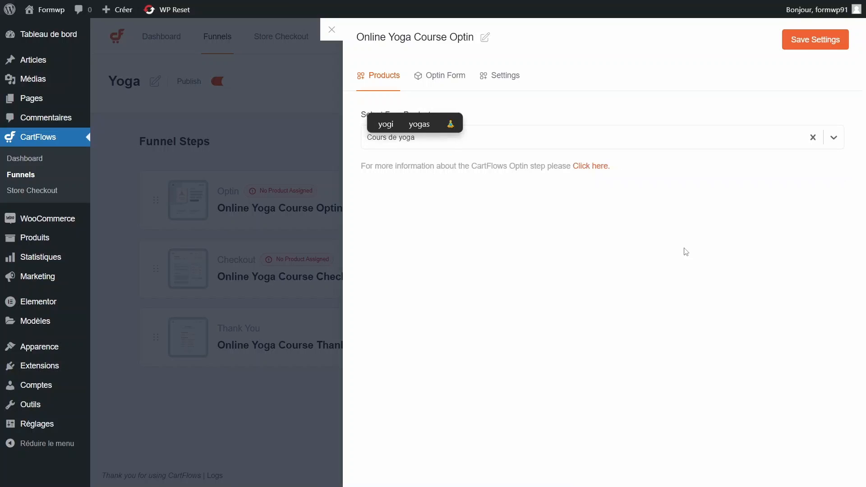
click(684, 251)
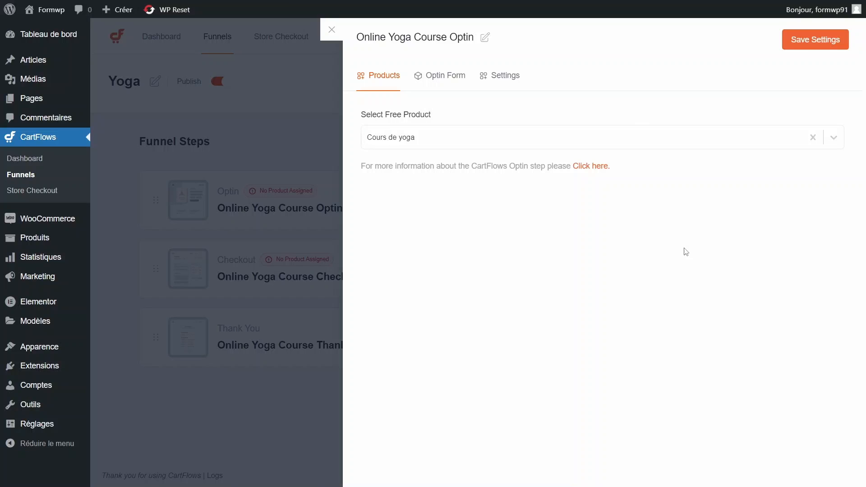
click(811, 40)
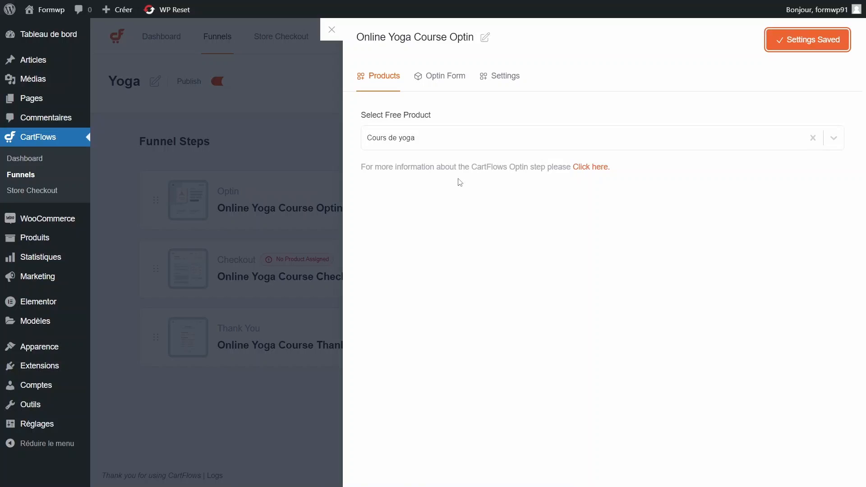
- Review the optin form fields and set the optin step's slug to capture-yoga
click(447, 83)
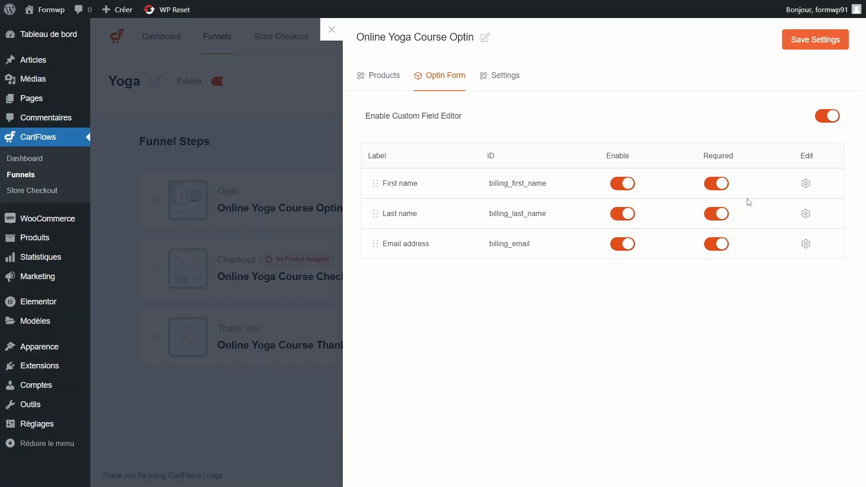
click(494, 78)
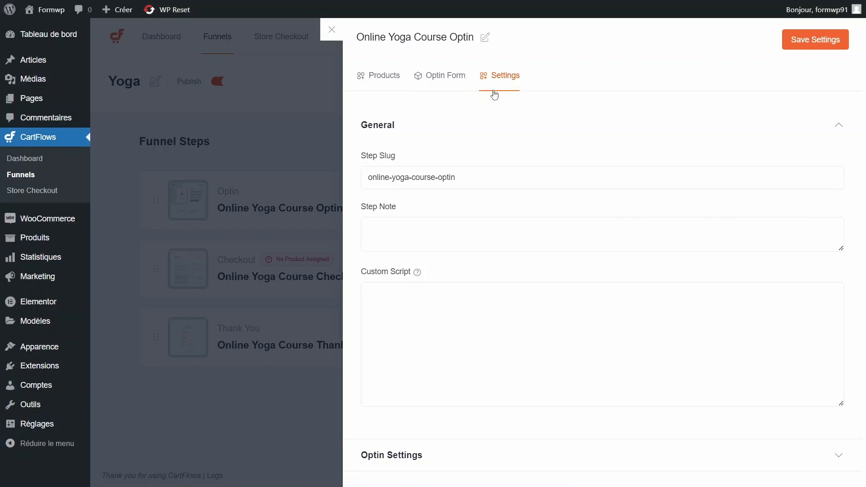
click(530, 177)
key(ctrl+a)
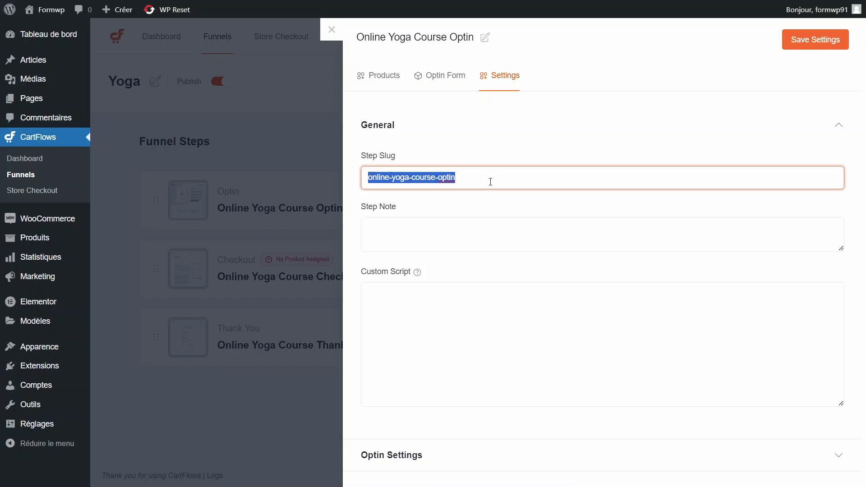
text(capture-yoga)
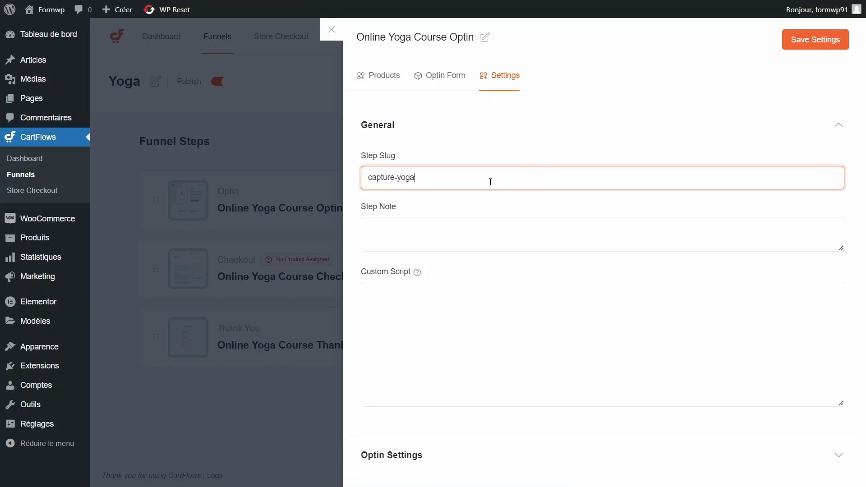
key(Return)
- Rename the optin step as capture yoga, save its settings and close them
drag(439, 186, 343, 186)
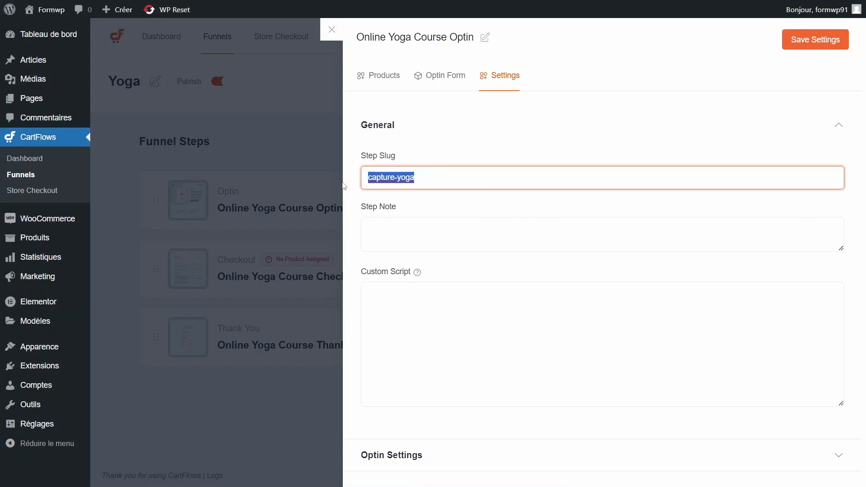
drag(460, 42, 372, 41)
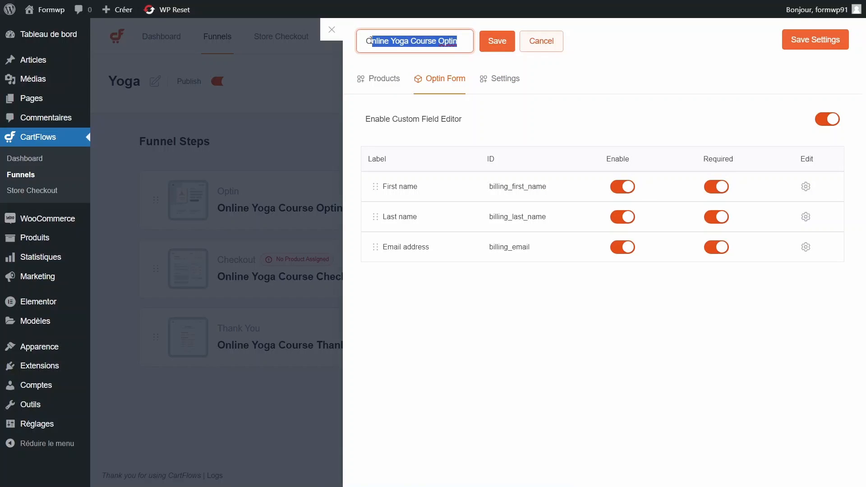
click(377, 41)
key(ctrl+a)
text(Captu)
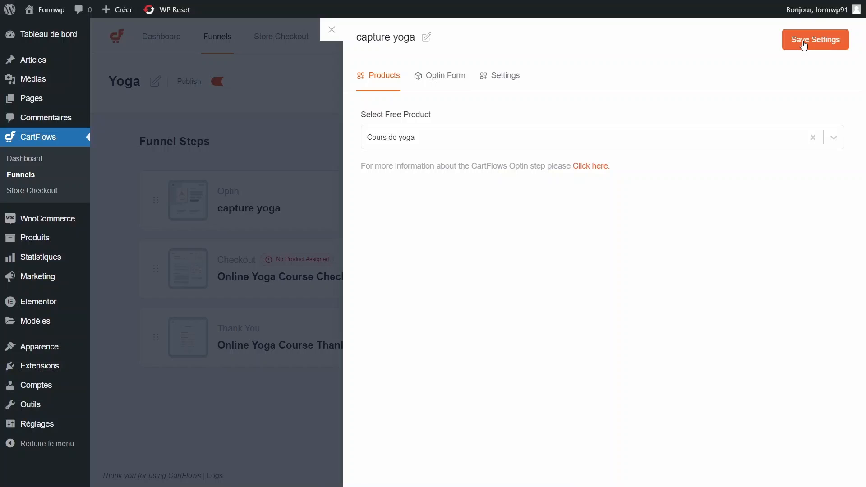
click(815, 39)
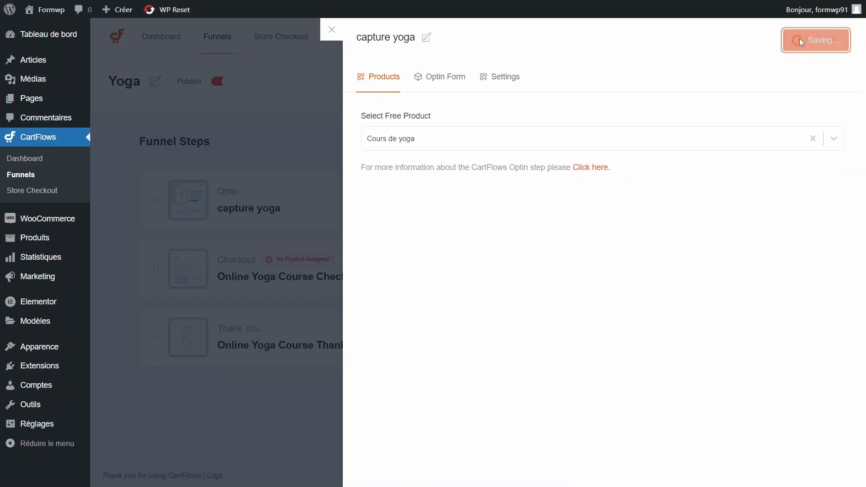
click(331, 29)
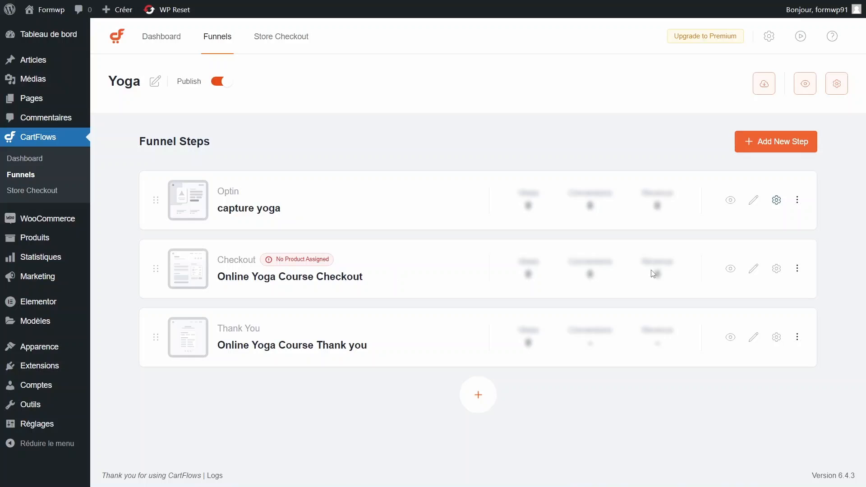
- Open the Online Yoga Course Checkout step's settings and select Cours Yoga 2 as the product
click(776, 268)
click(441, 213)
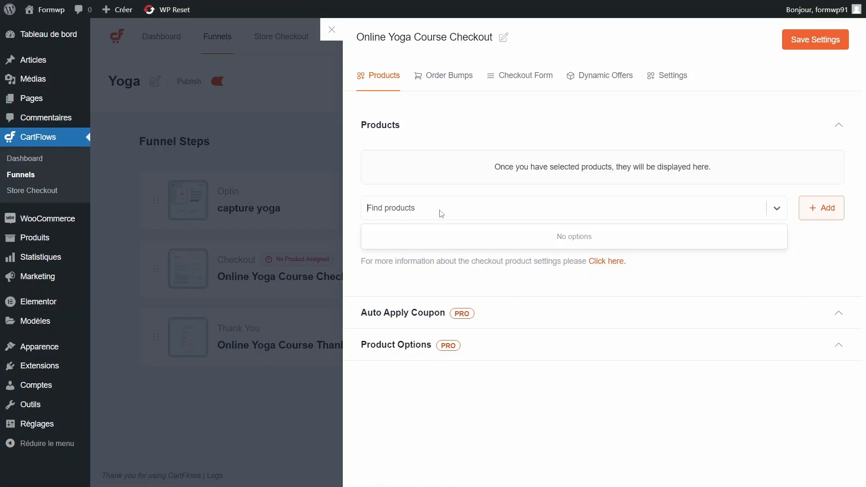
text(yoga)
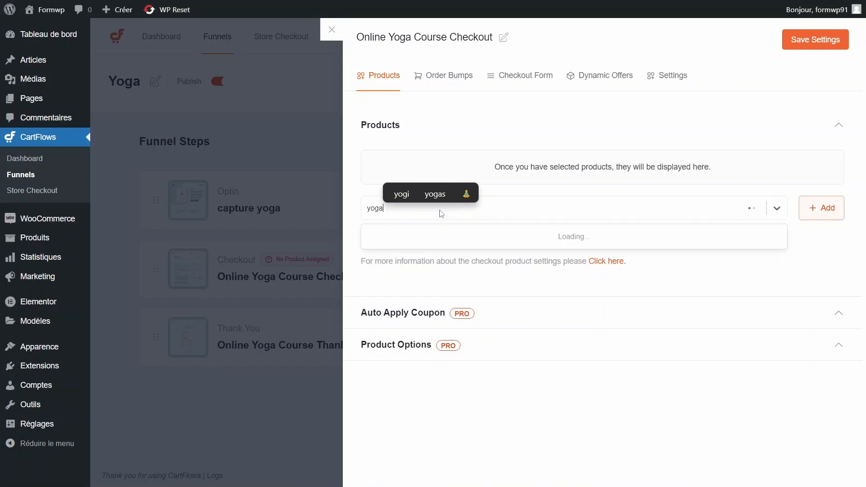
click(417, 256)
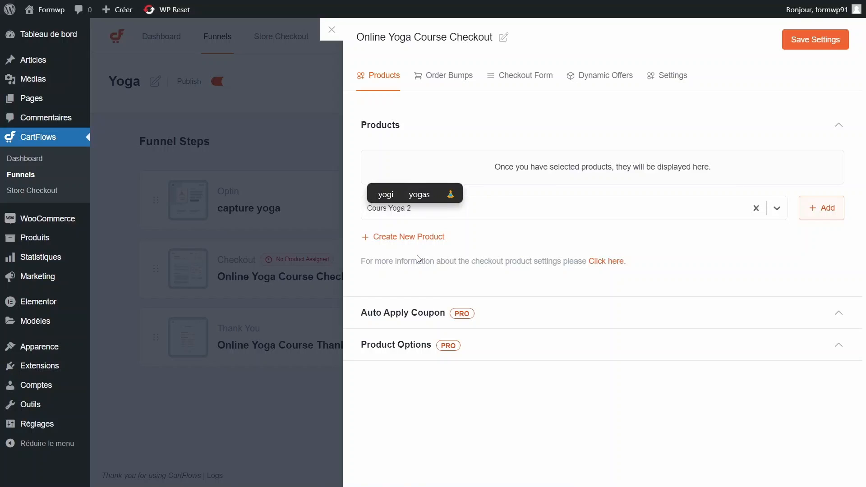
click(710, 235)
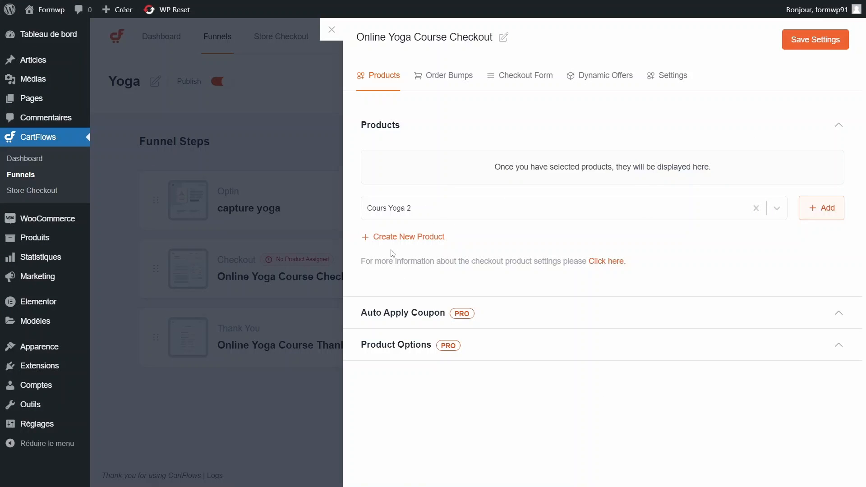
- Open the new product form from the checkout settings, look through its fields and close it
click(397, 239)
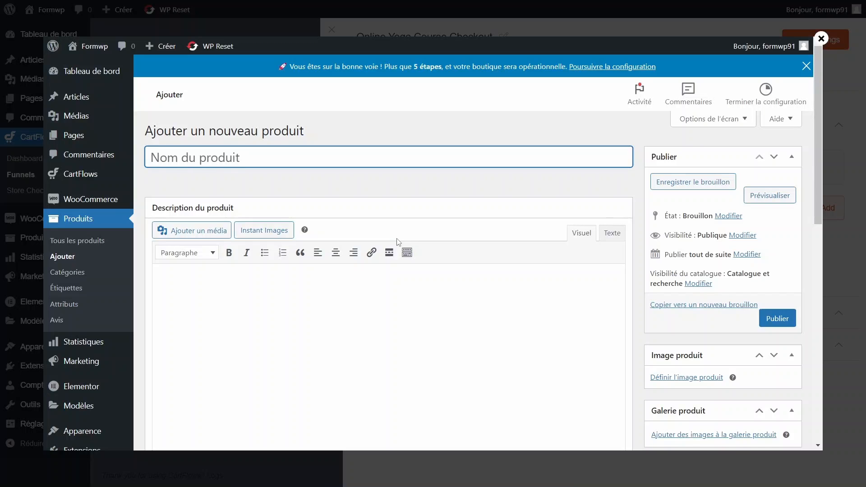
scroll(479, 238, down, 3)
scroll(479, 238, down, 6)
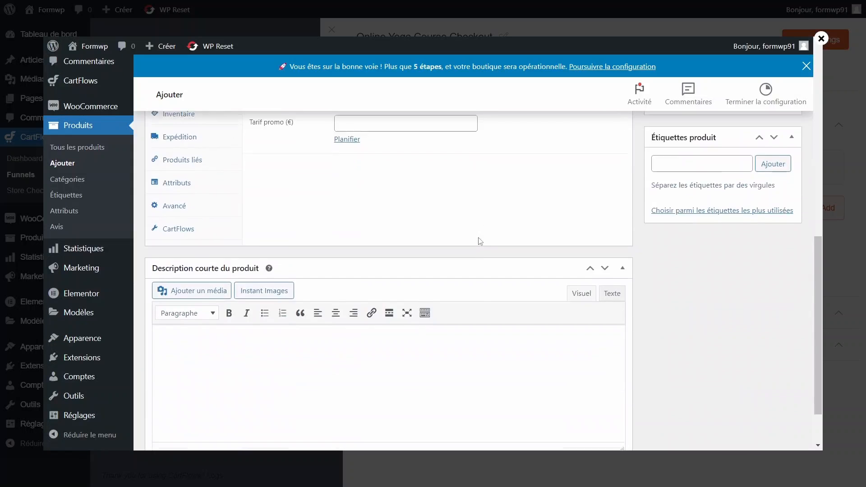
scroll(480, 239, up, 12)
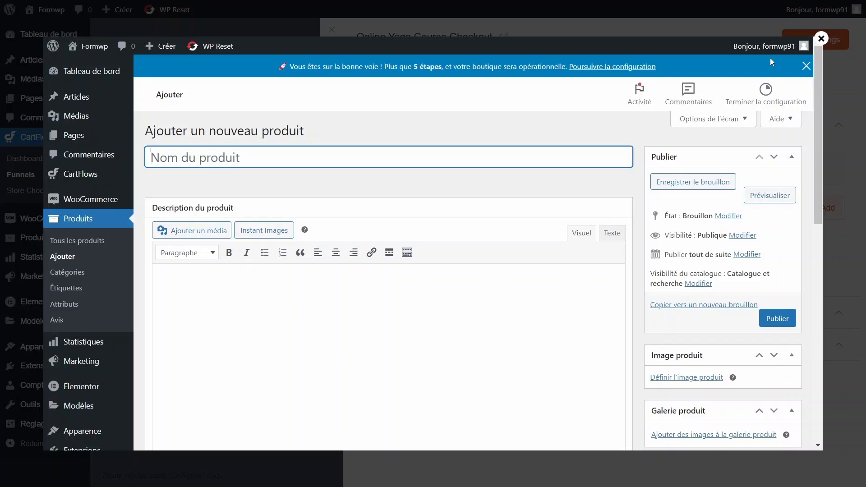
click(821, 38)
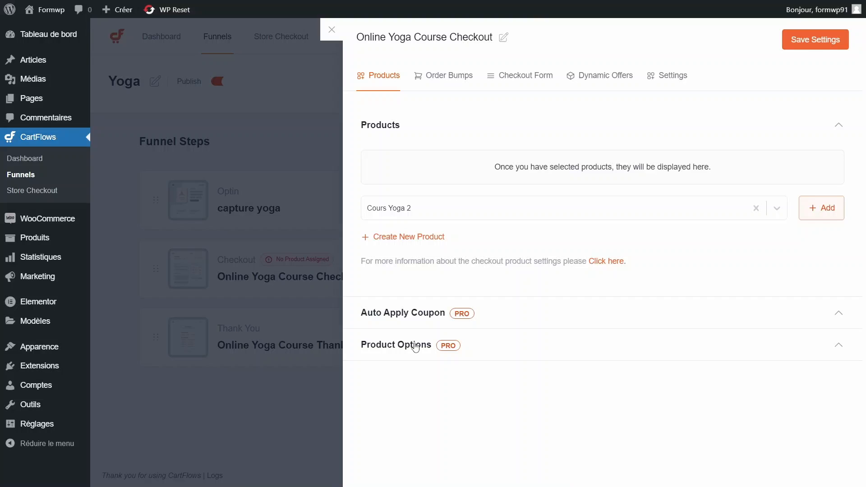
- Review the checkout step's order bump options, checkout form settings and field editor
click(434, 80)
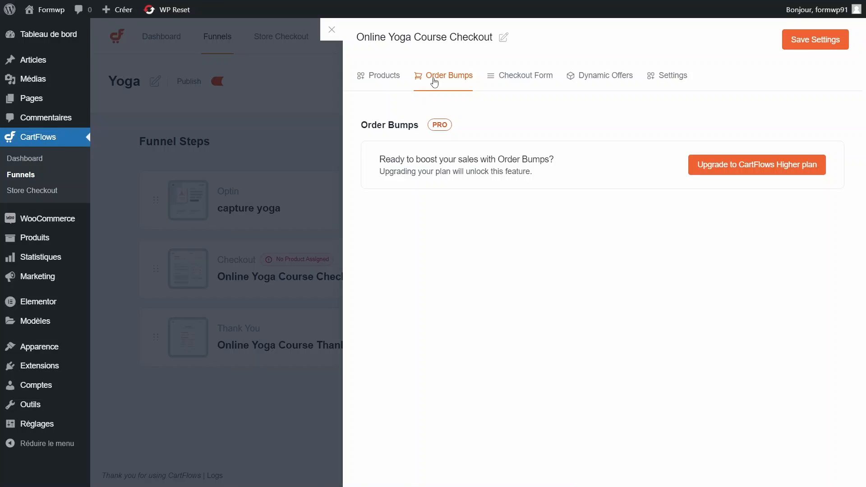
click(533, 79)
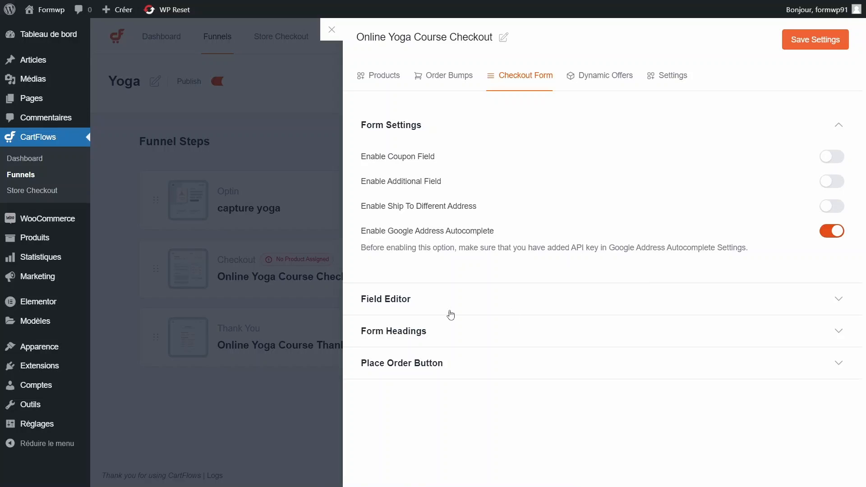
click(412, 299)
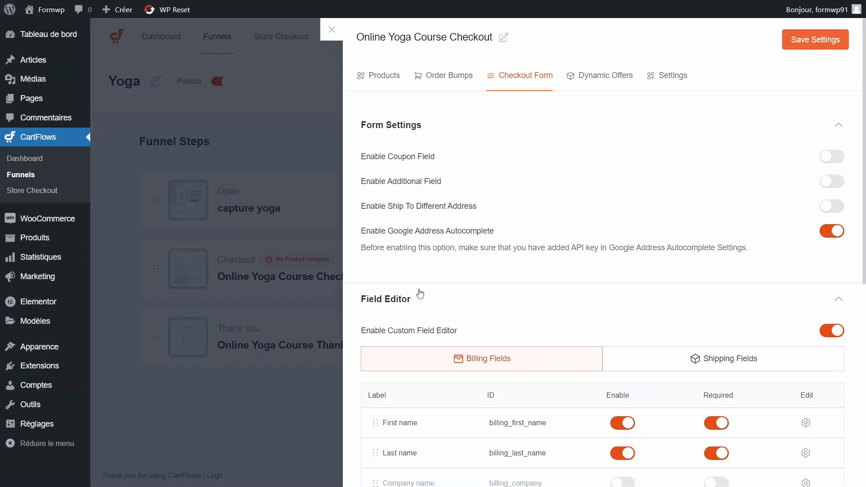
click(469, 296)
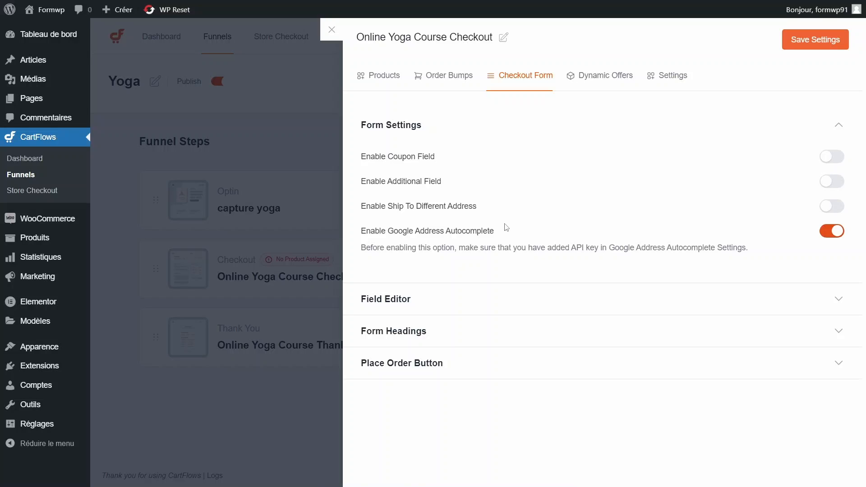
- Expand the checkout form's Field Editor and bring up its list of billing fields
click(400, 313)
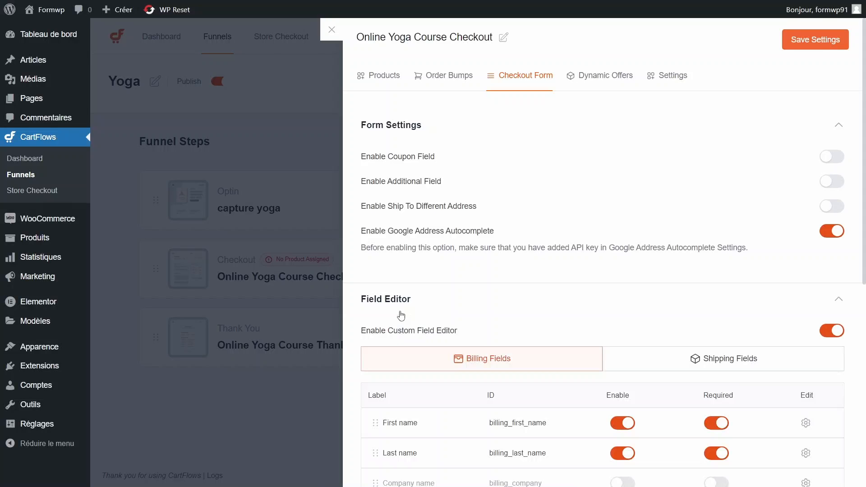
scroll(401, 314, down, 3)
scroll(402, 314, down, 5)
scroll(572, 166, up, 2)
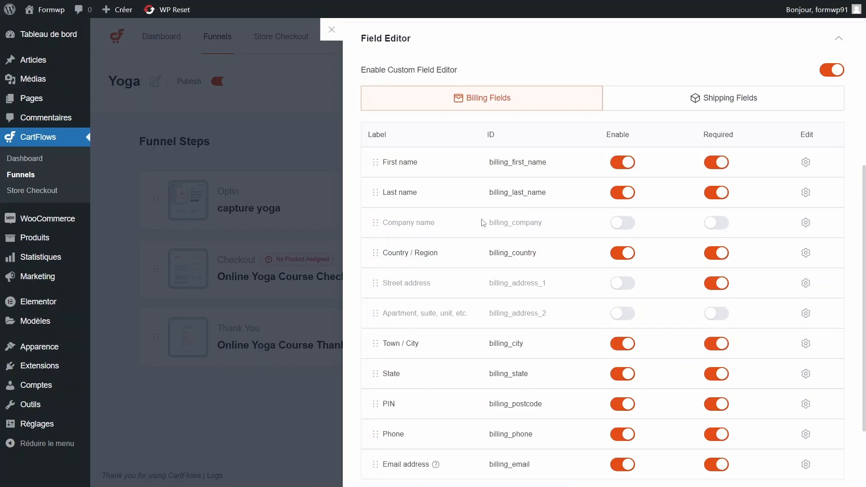
click(617, 229)
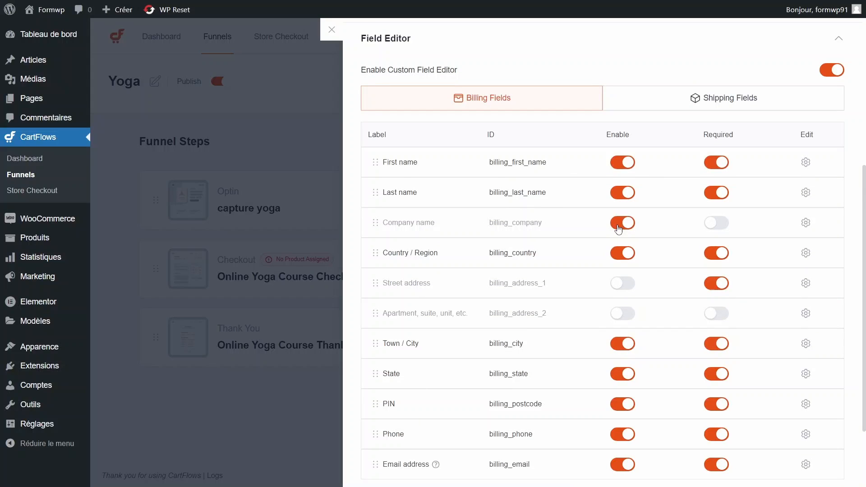
click(722, 229)
click(622, 227)
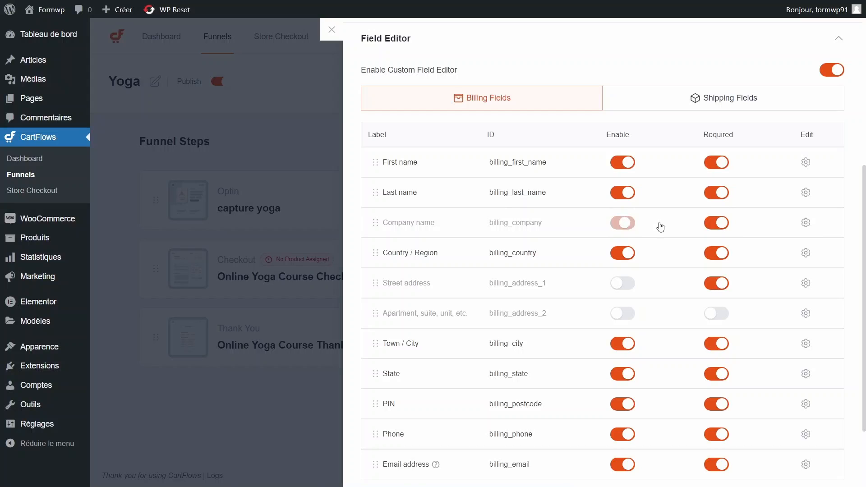
click(716, 225)
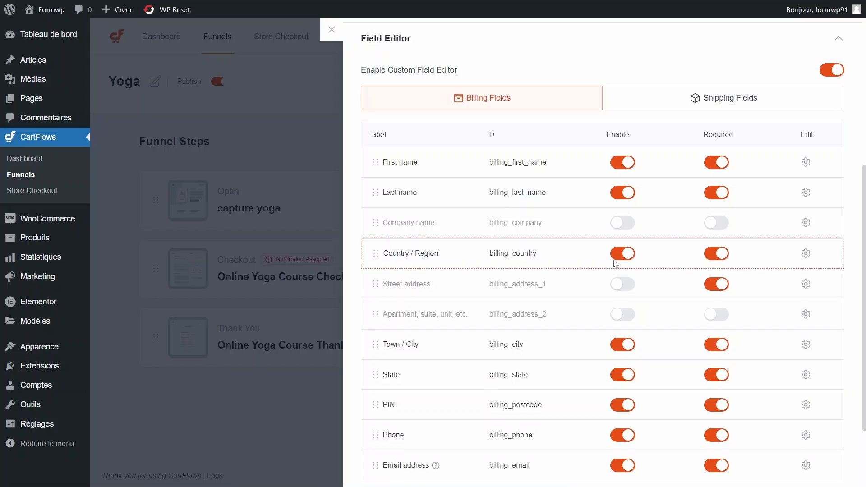
- Disable the Country / Region and Town / City billing fields and make them and Street address not required
click(626, 258)
click(721, 256)
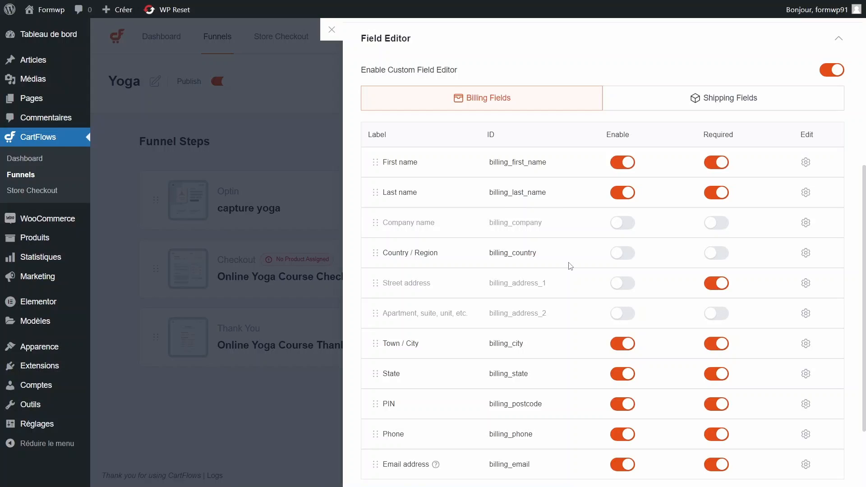
click(718, 287)
click(623, 344)
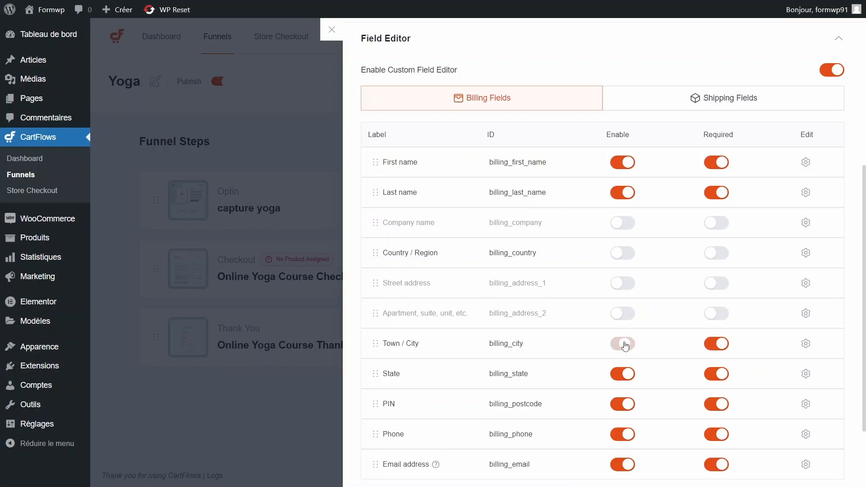
click(710, 345)
- Disable the State and PIN billing fields and make both not required
scroll(580, 344, down, 2)
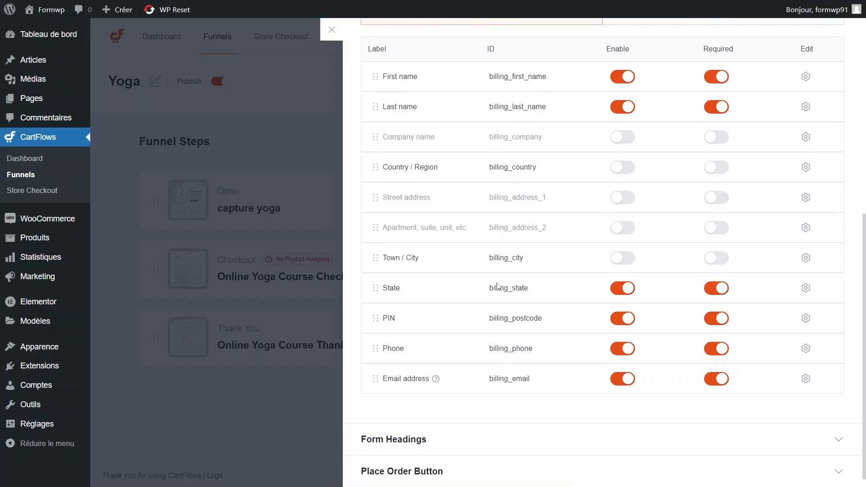
click(622, 288)
click(714, 289)
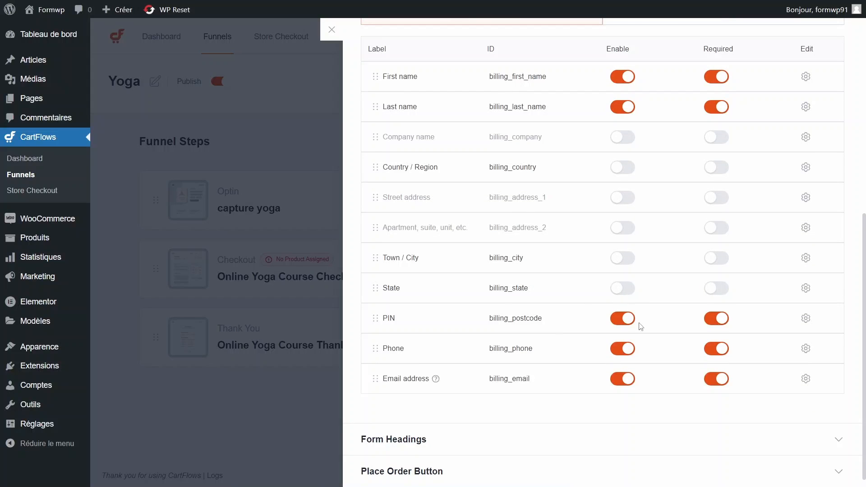
click(625, 320)
click(723, 322)
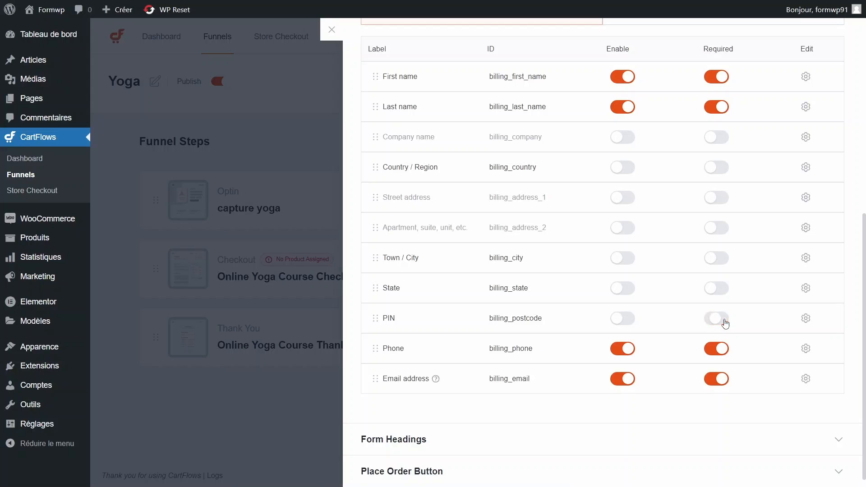
scroll(521, 388, up, 2)
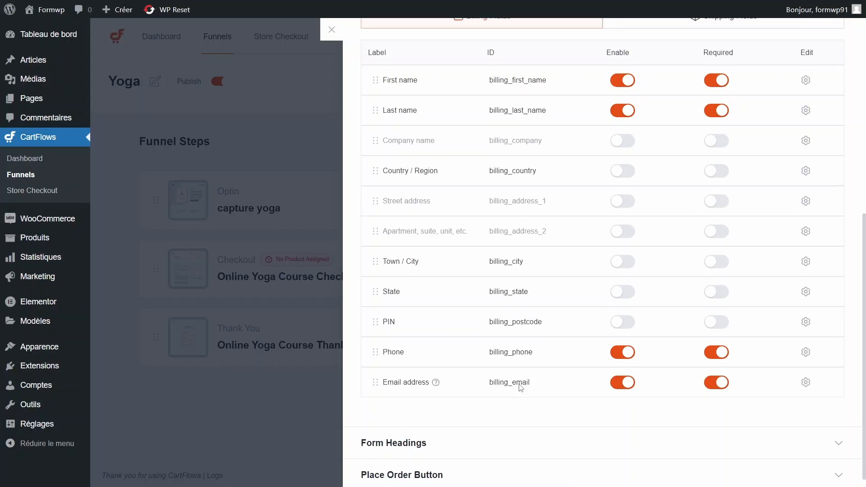
scroll(521, 388, up, 1)
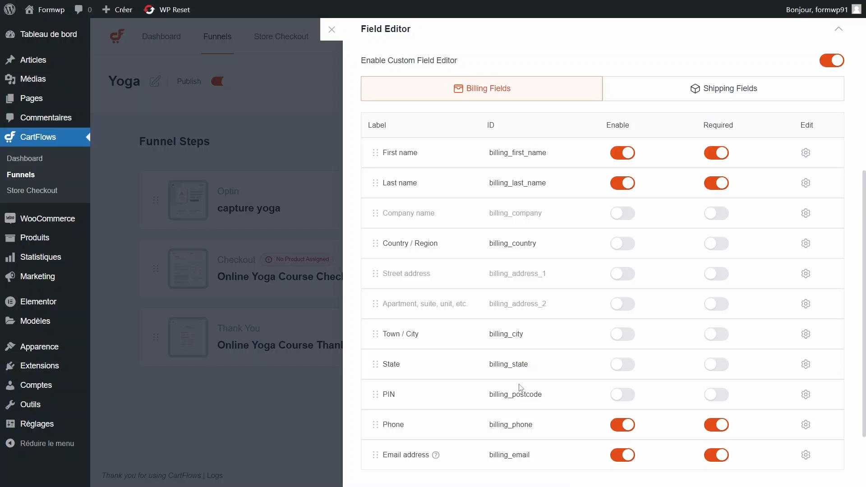
- Expand the Form Headings section and set the Billing Details heading to Facturation
scroll(521, 388, down, 3)
click(408, 433)
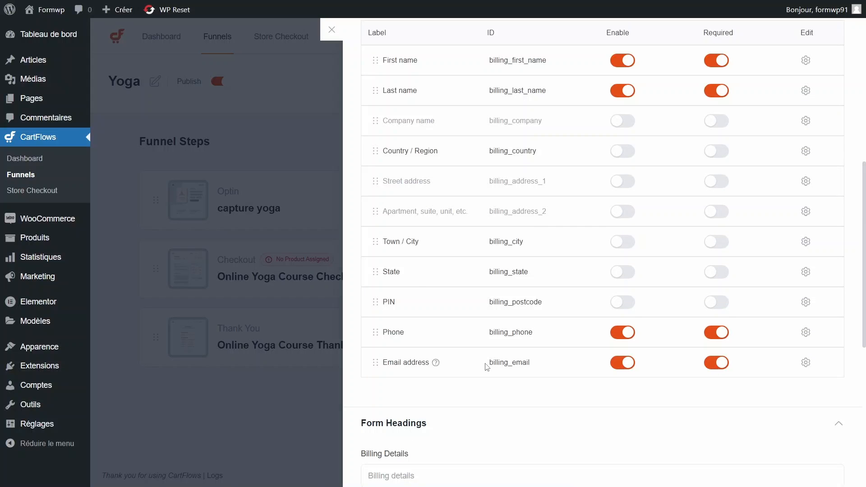
scroll(421, 405, down, 10)
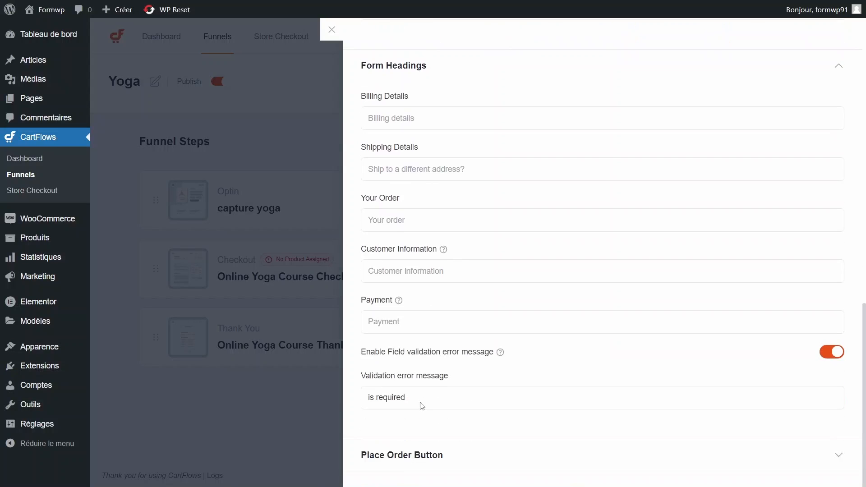
scroll(421, 405, up, 1)
click(399, 143)
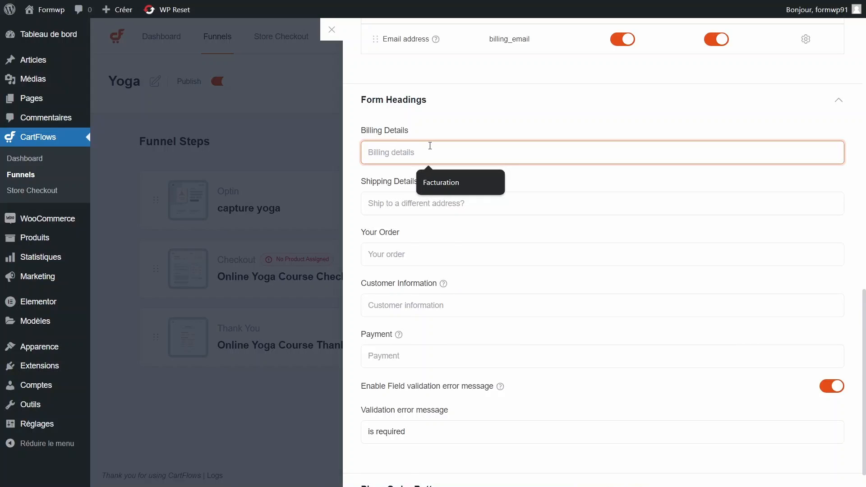
click(453, 184)
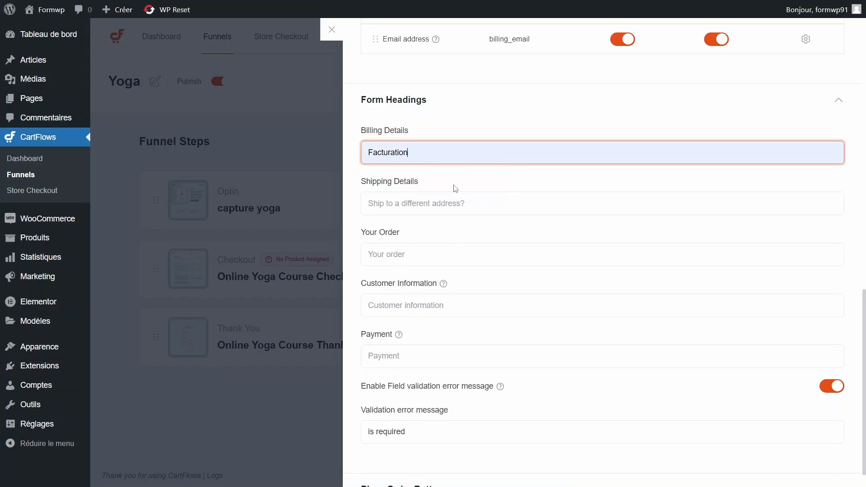
- Set the Your Order heading to Validation and the Customer Information heading to Informations client
click(449, 203)
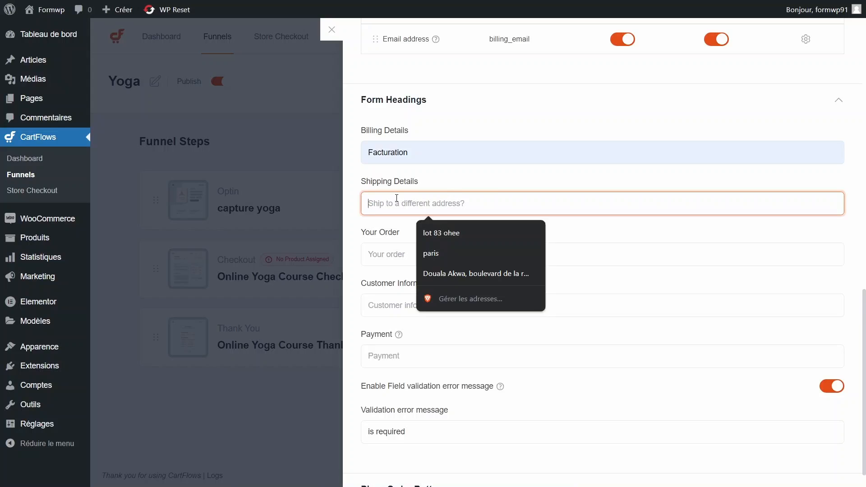
click(399, 259)
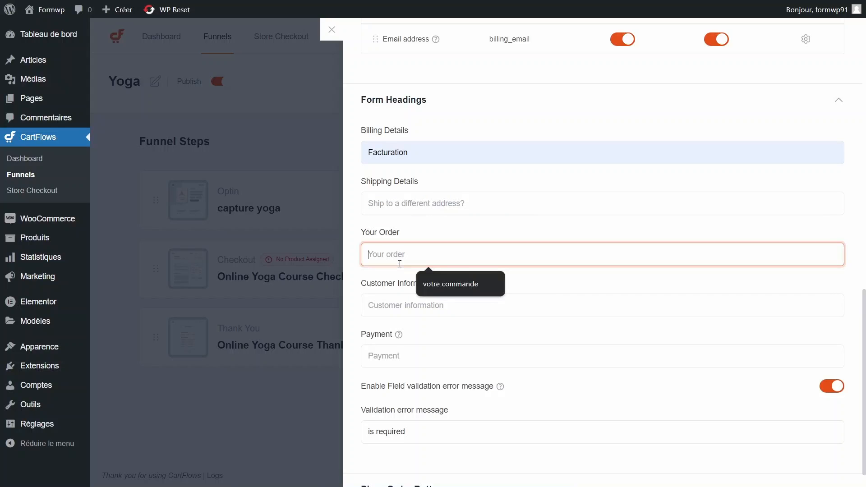
text(Validation)
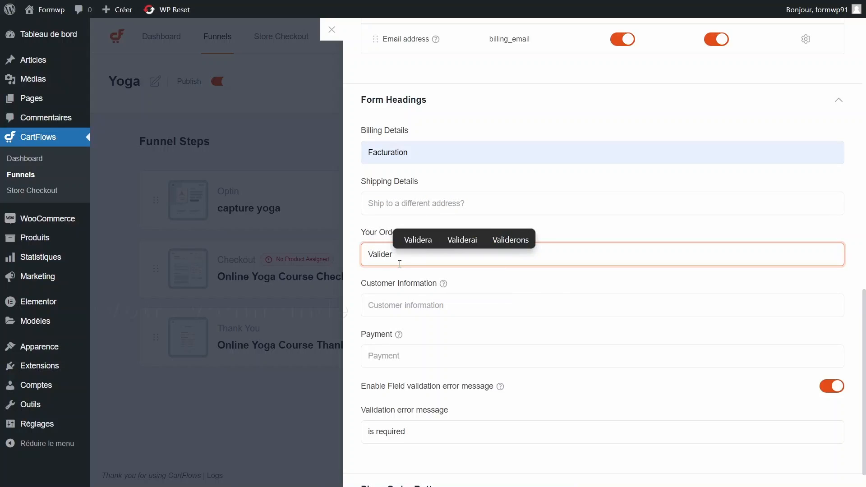
scroll(442, 312, down, 1)
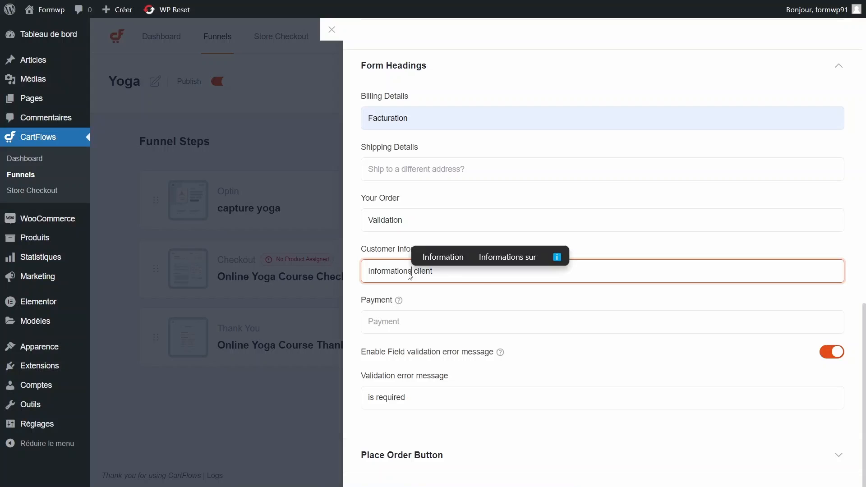
click(498, 301)
- Set the Payment heading to Paiement and the validation error message to Requis
click(444, 325)
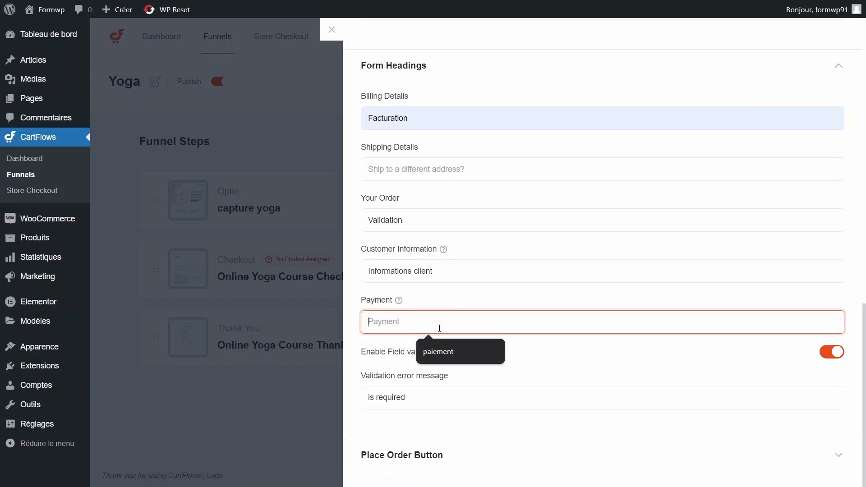
click(450, 354)
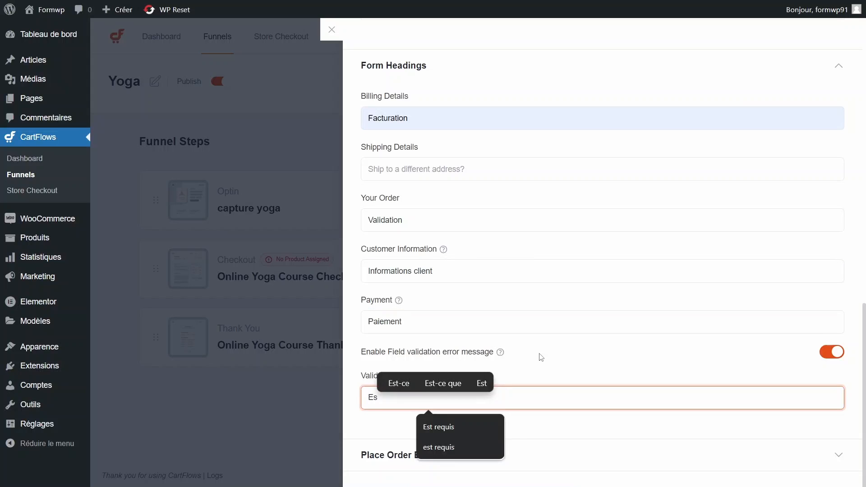
key(BackSpace)
key(BackSpace)
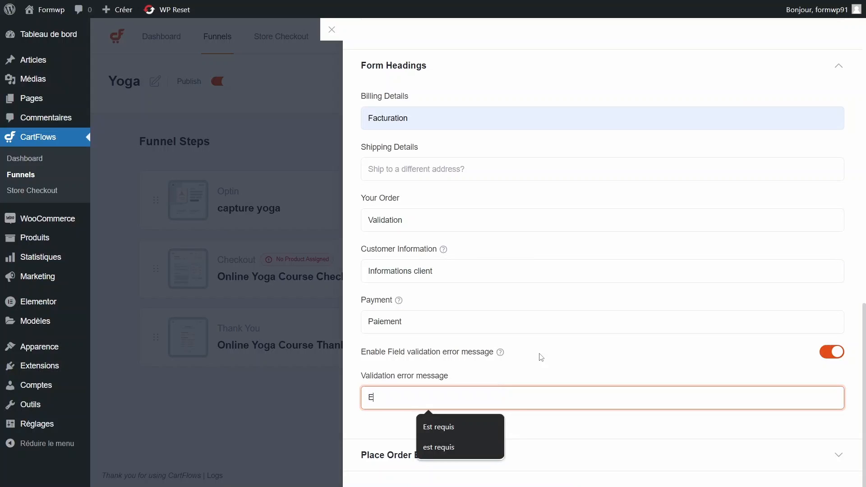
text(Requi)
- Replace the Place Order button's text with a French label
drag(407, 379, 345, 371)
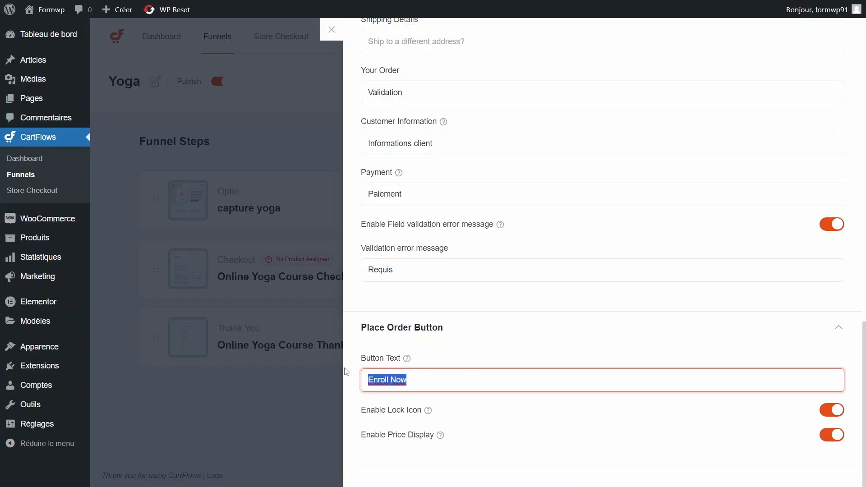
text(S)
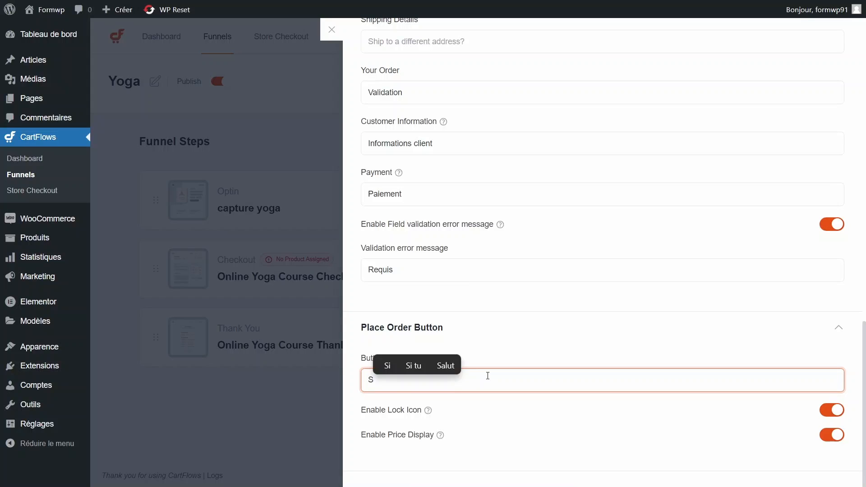
text(inf)
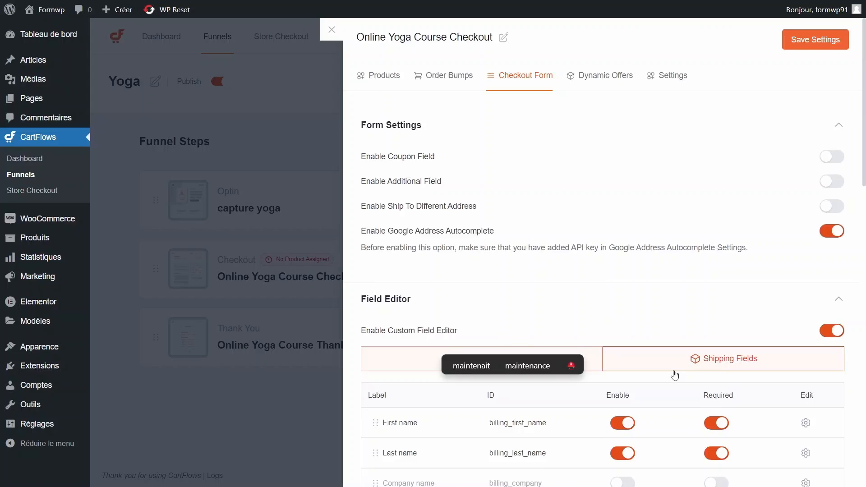
scroll(701, 299, down, 3)
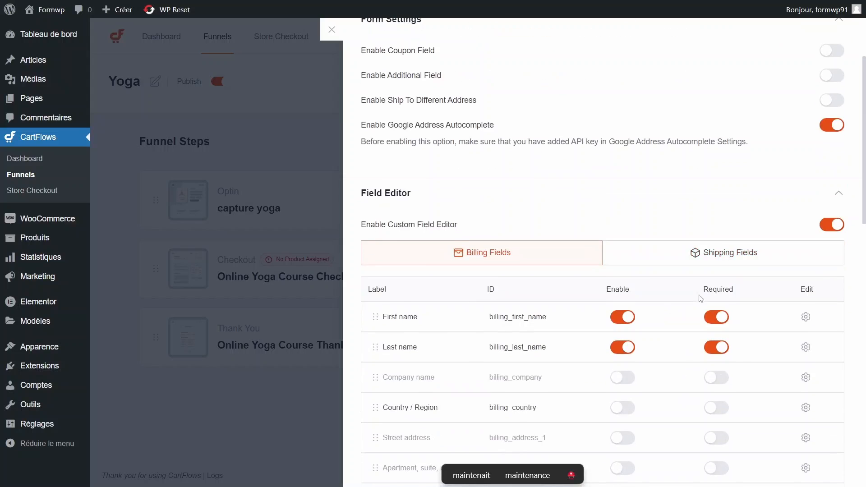
scroll(700, 298, up, 3)
- Look at the dynamic offers and set the checkout step's slug to Remerciement
click(591, 81)
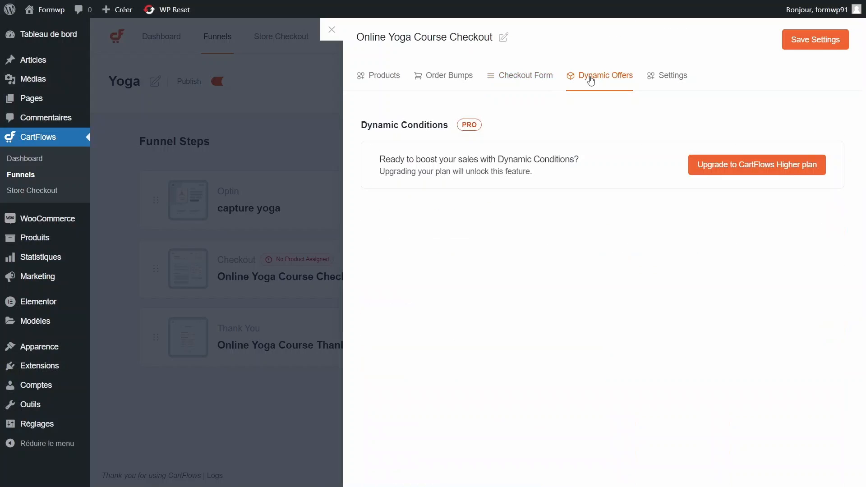
click(663, 87)
click(473, 172)
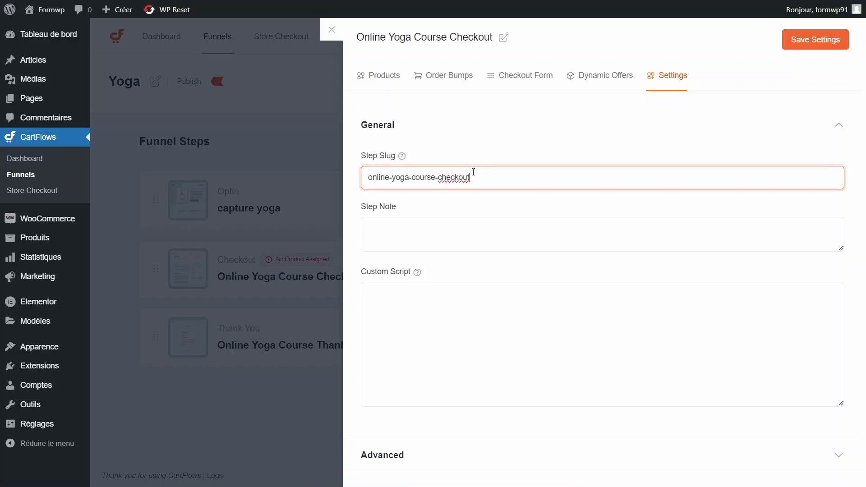
drag(486, 174, 286, 175)
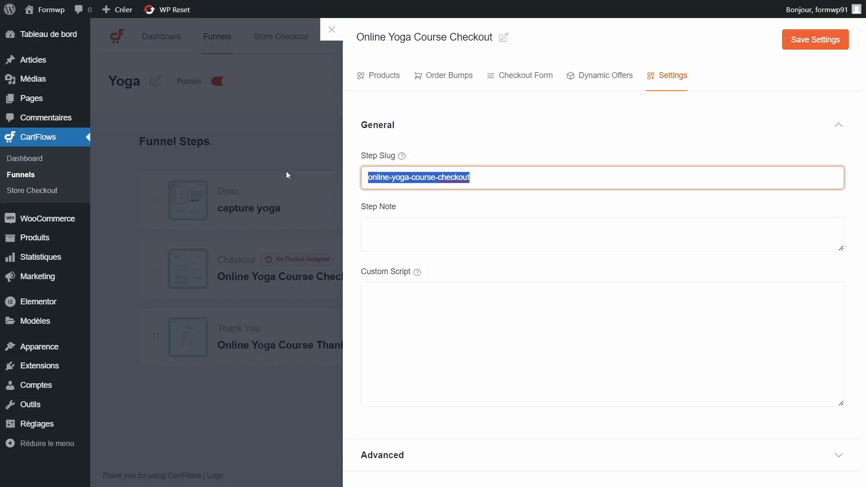
text(Remerciement)
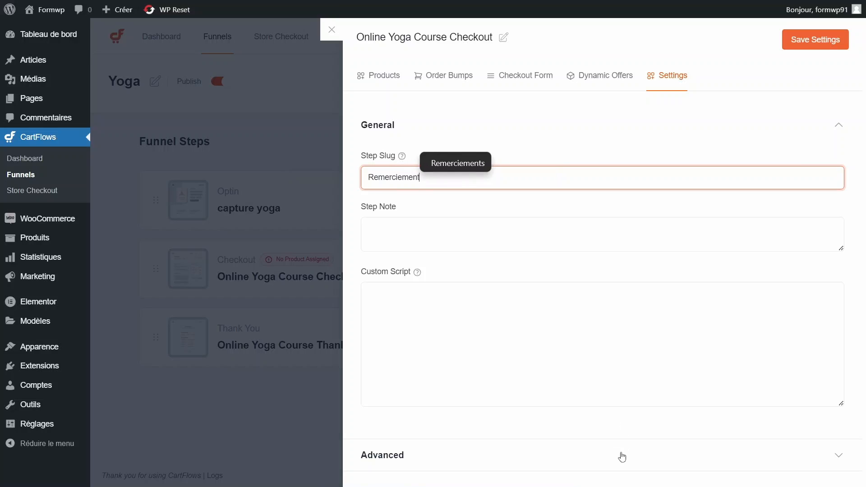
- Expand the checkout step's Advanced settings and review the product image and cart editing options
click(622, 456)
scroll(622, 456, down, 2)
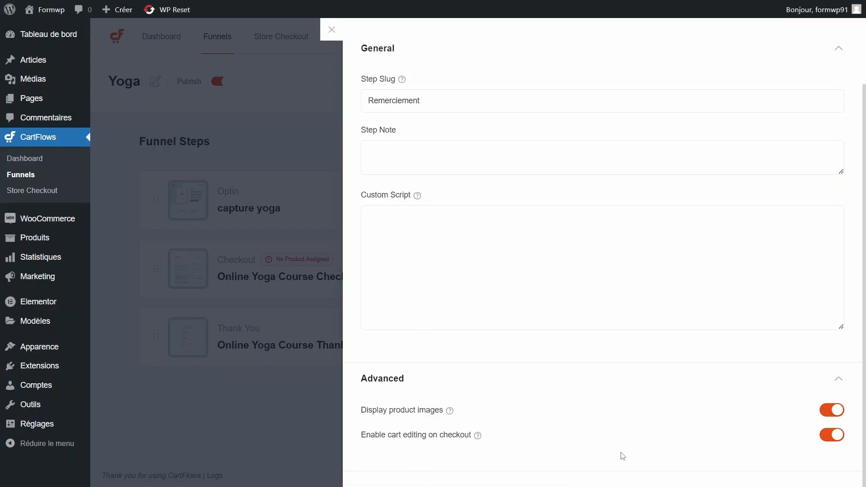
mouse_move(475, 438)
scroll(586, 207, up, 2)
- Assign the Cours Yoga 2 product to the checkout step and save the settings
click(384, 75)
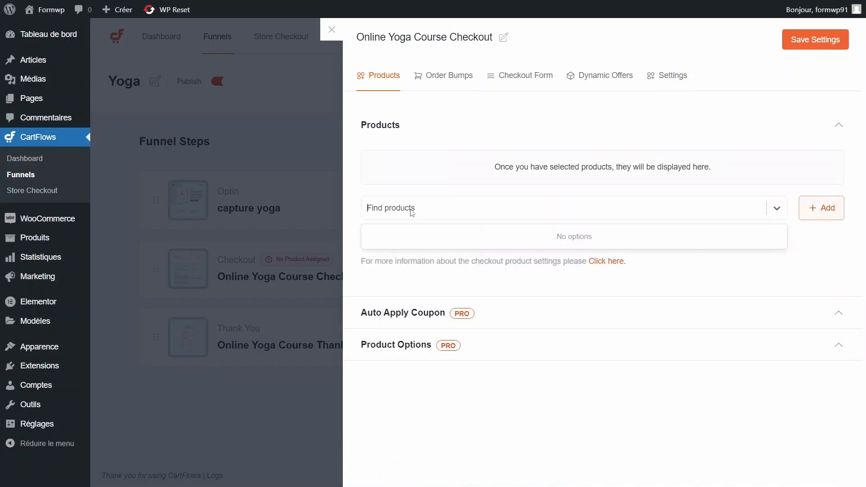
text(yoga)
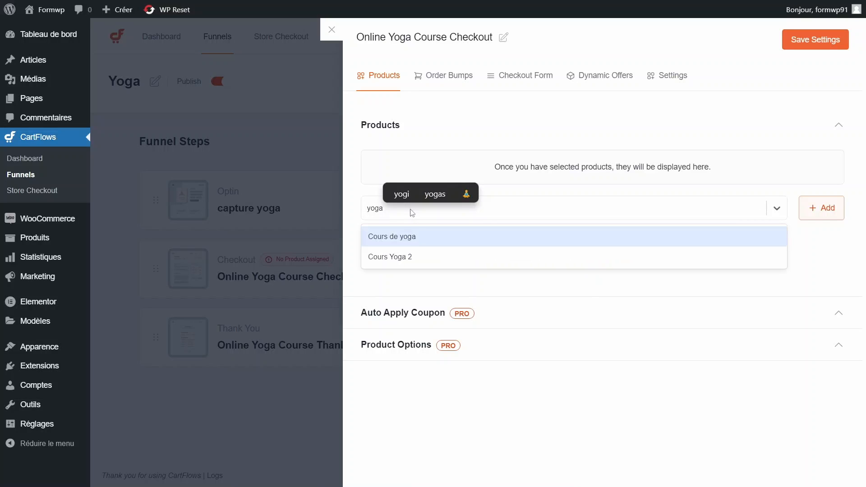
click(411, 255)
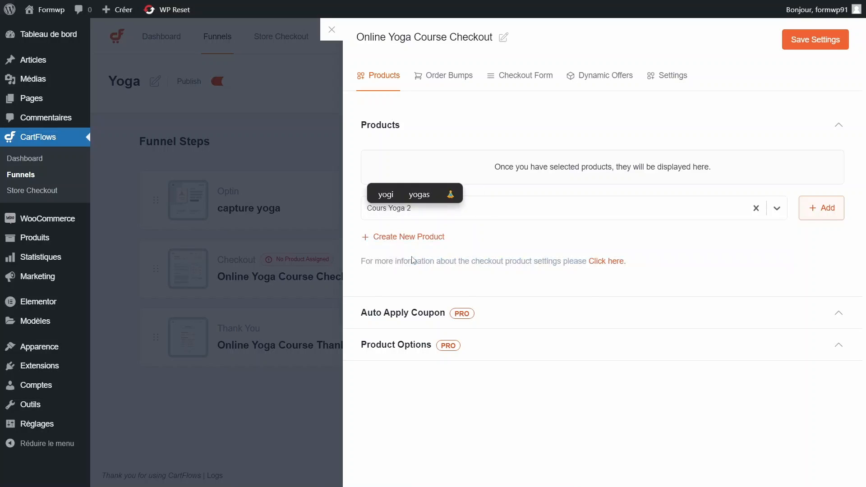
click(810, 208)
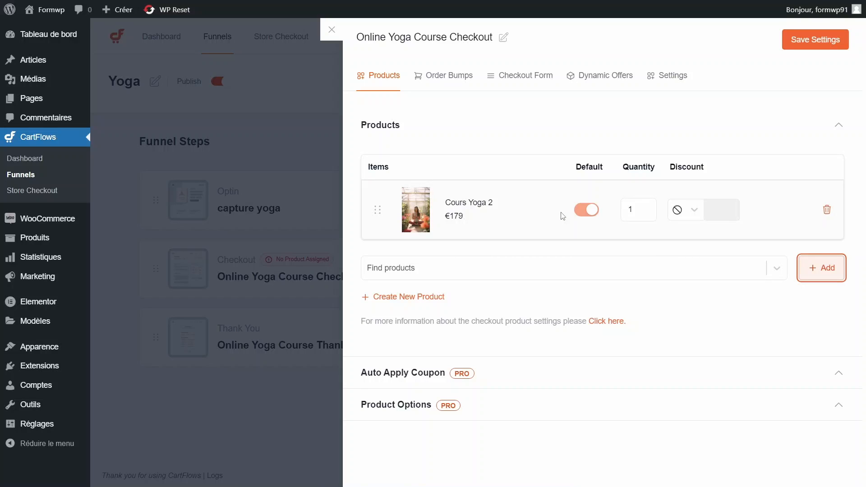
click(815, 39)
- In the checkout form's billing fields, disable Country / Region and make both it and Street address optional
click(495, 76)
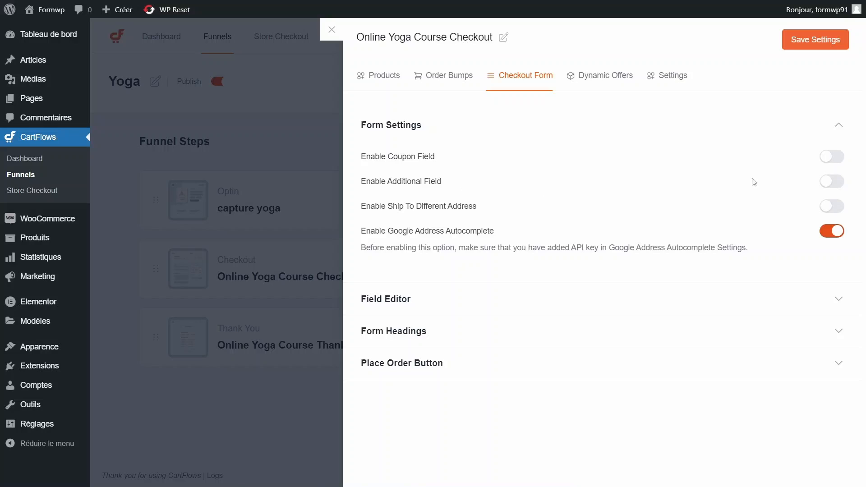
click(831, 183)
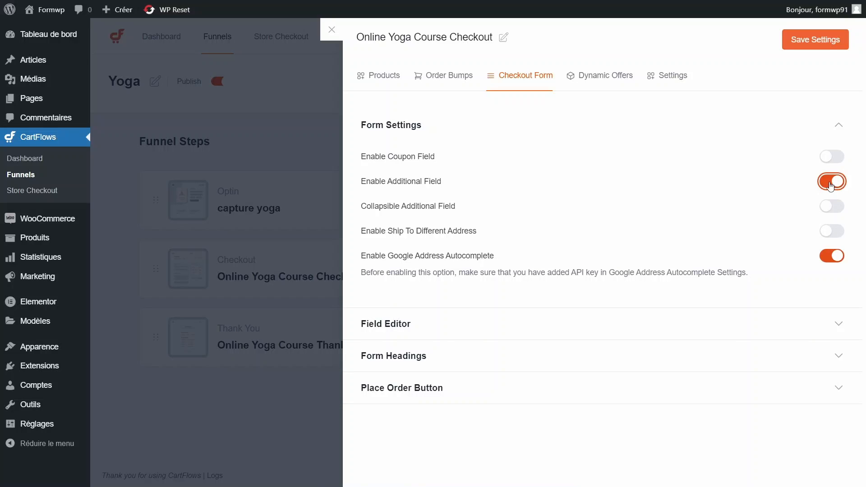
click(831, 183)
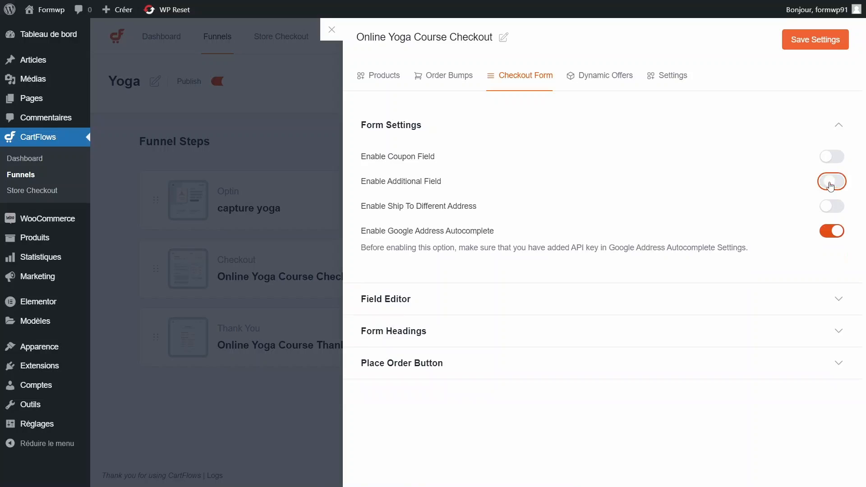
click(451, 310)
scroll(446, 344, down, 7)
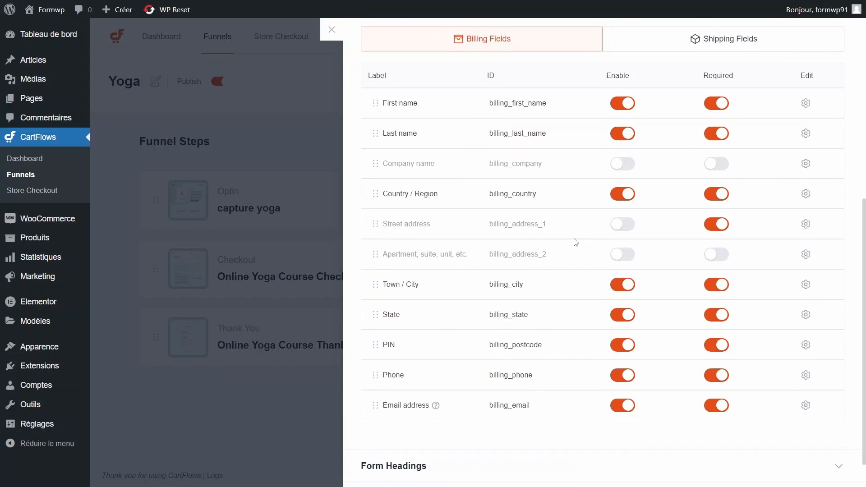
click(626, 198)
click(721, 194)
click(722, 225)
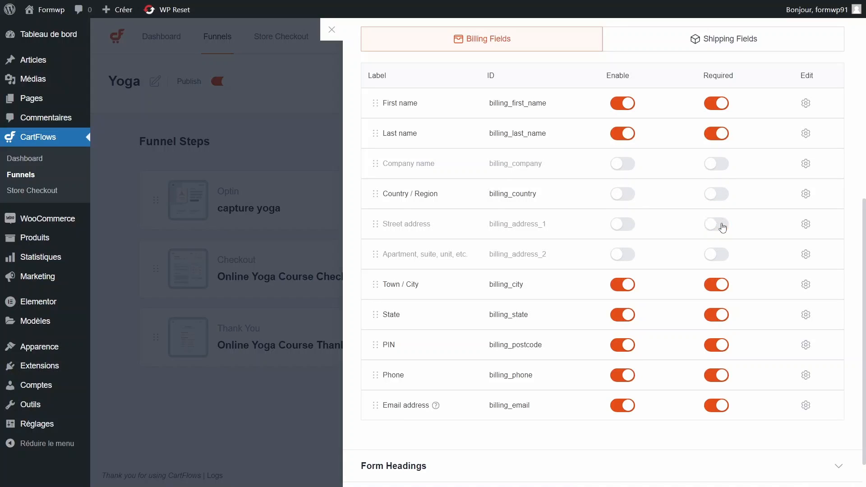
- Disable the Town / City, State and PIN billing fields, make them optional, and save the checkout settings
click(718, 283)
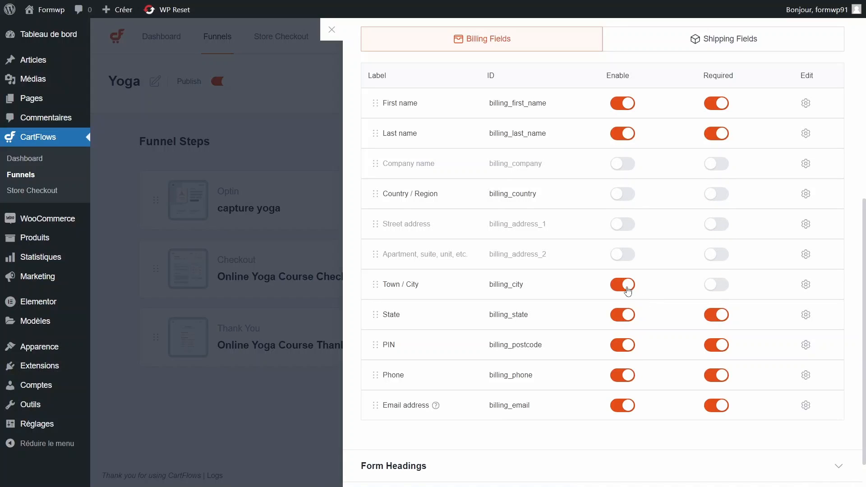
click(629, 285)
click(622, 317)
click(716, 315)
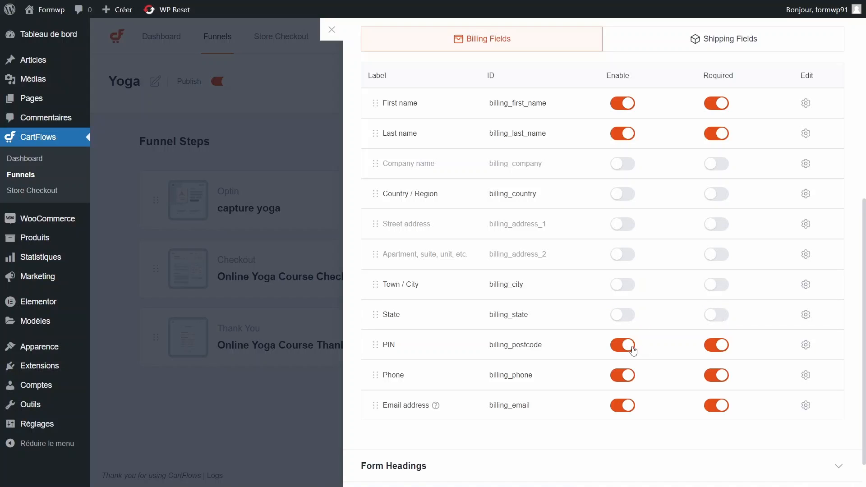
click(628, 346)
click(720, 346)
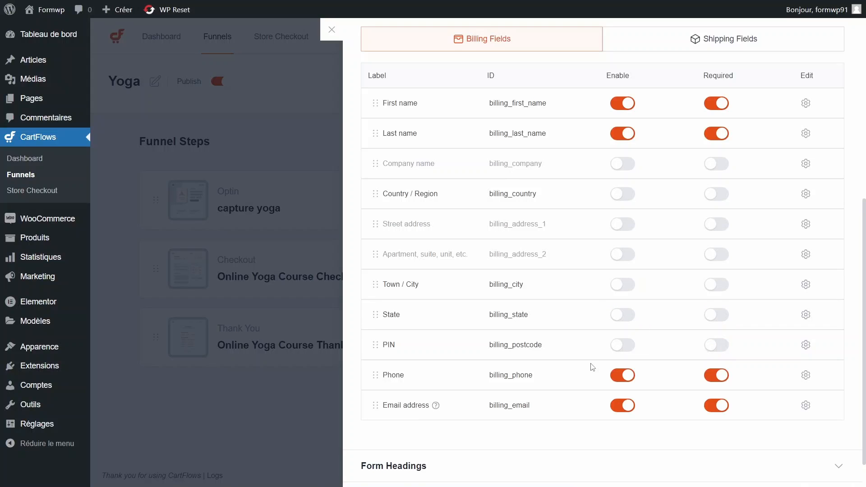
scroll(600, 294, up, 1)
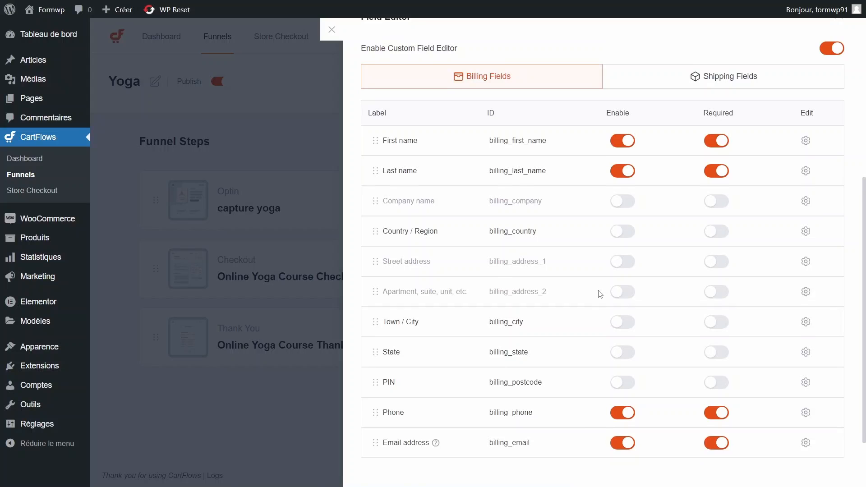
scroll(599, 294, down, 2)
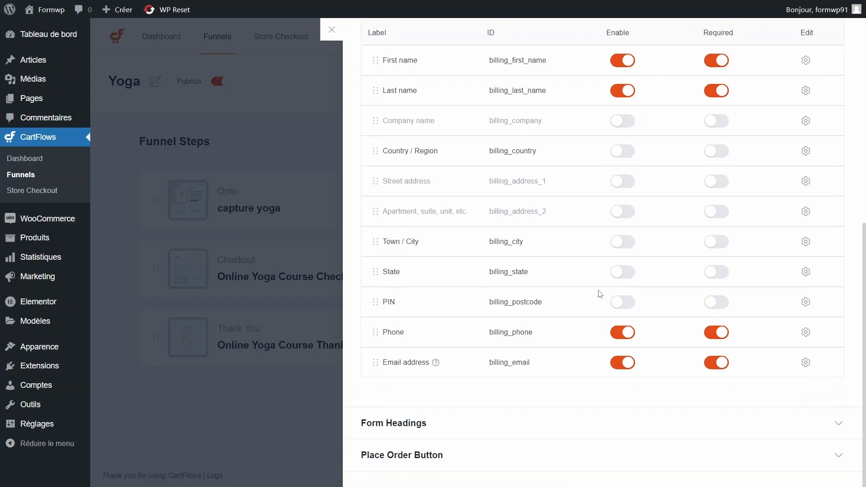
scroll(600, 294, up, 3)
scroll(600, 294, up, 2)
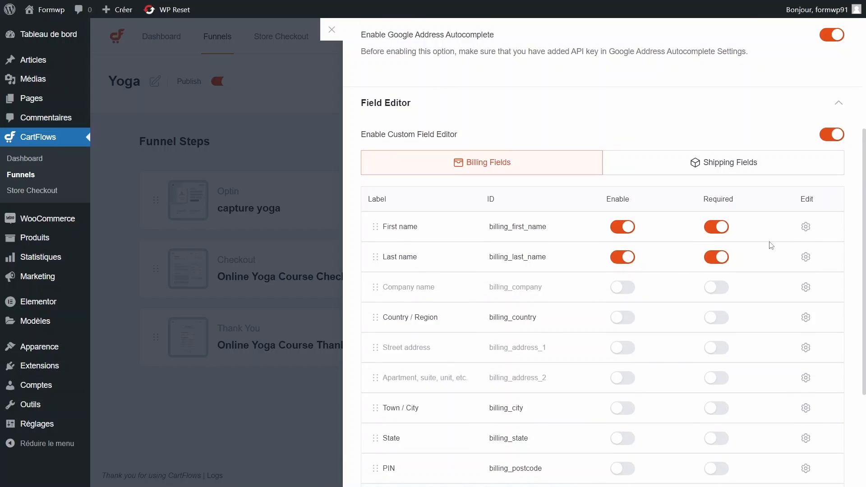
scroll(721, 145, up, 5)
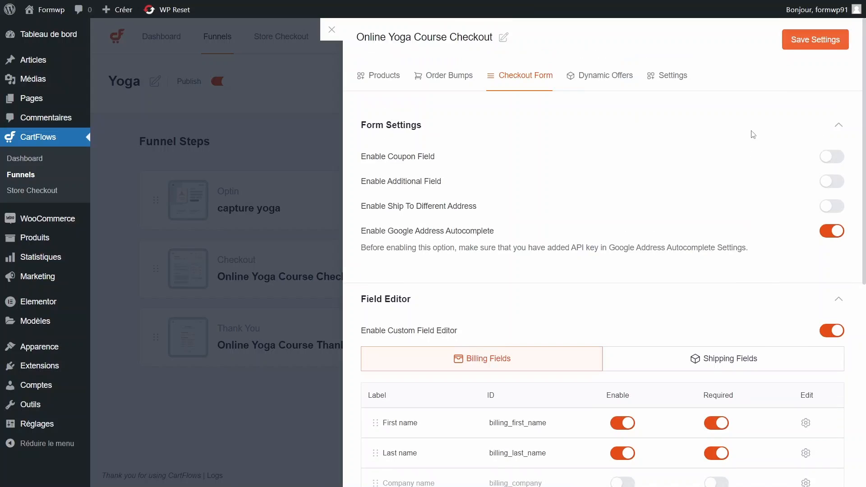
click(817, 43)
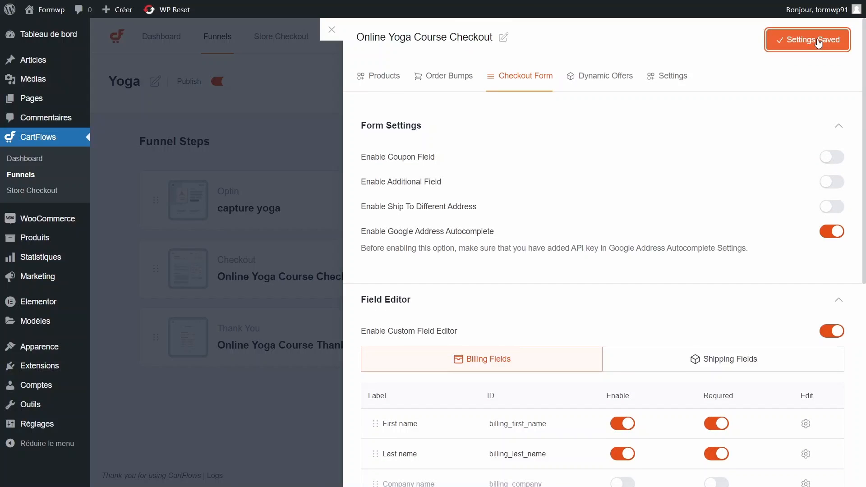
- Set the First name billing field's label to Prénom and its placeholder to Votre prénom
scroll(648, 286, down, 5)
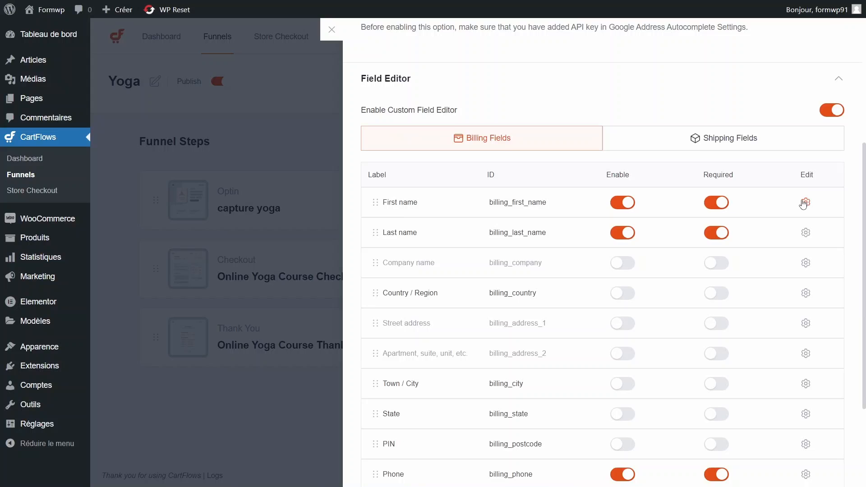
click(806, 203)
double_click(421, 309)
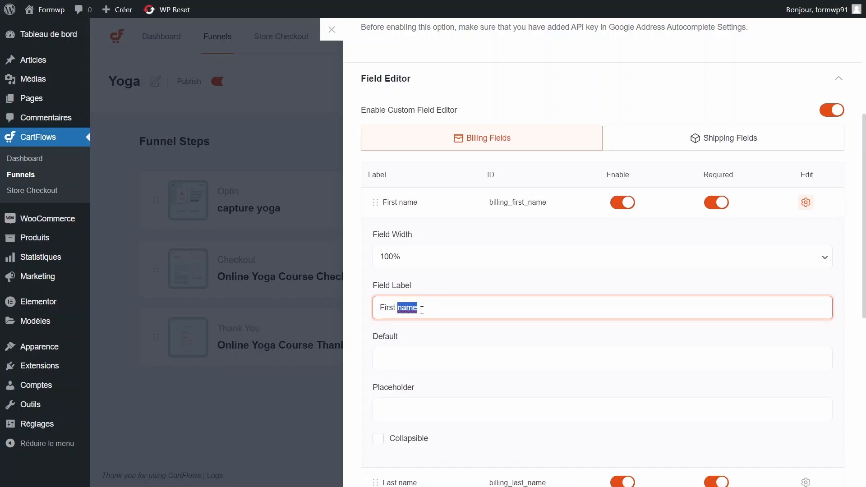
text(name)
key(ctrl+a)
text(Pré)
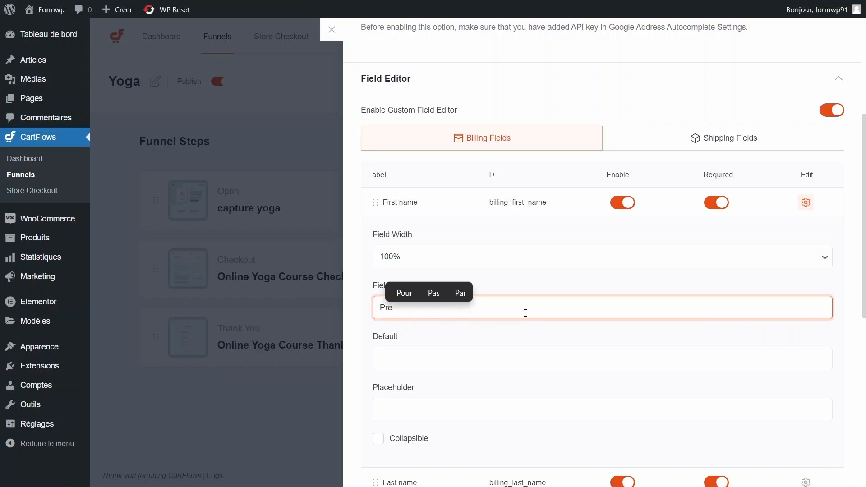
text(nom)
scroll(496, 288, down, 3)
click(463, 259)
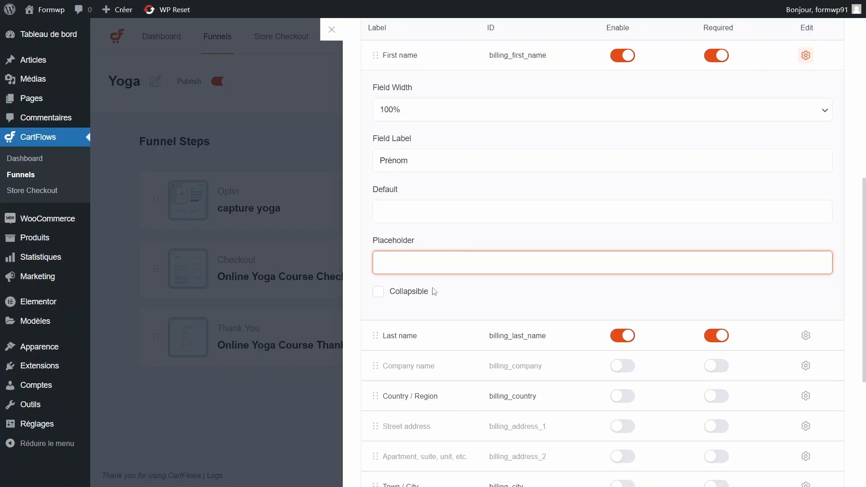
text(Votre prénom)
- Set the First name billing field's width to 50% and save the settings
scroll(434, 291, up, 3)
click(471, 233)
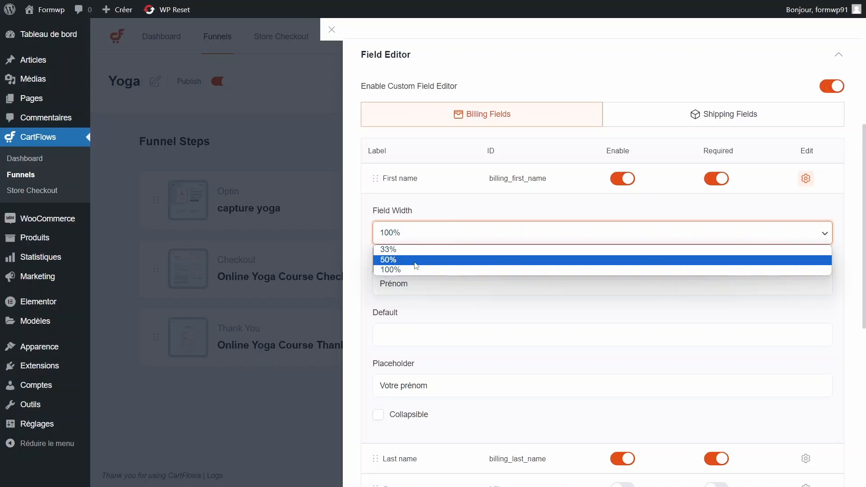
click(416, 261)
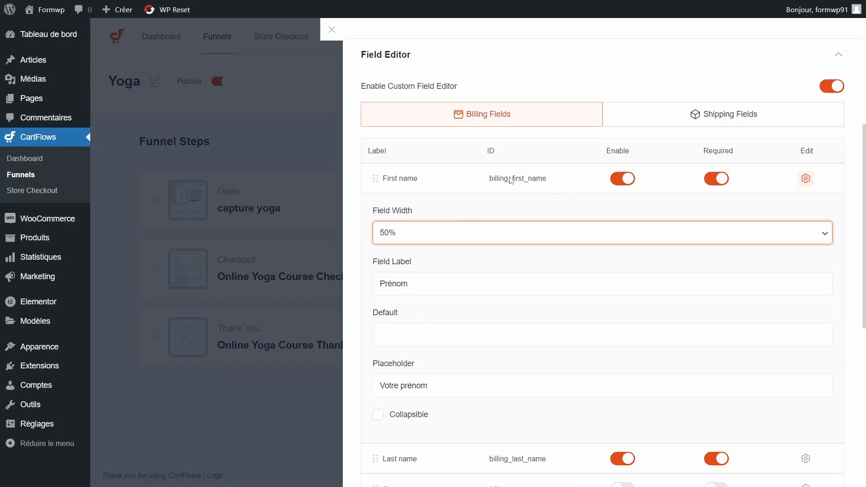
scroll(495, 294, up, 5)
click(812, 39)
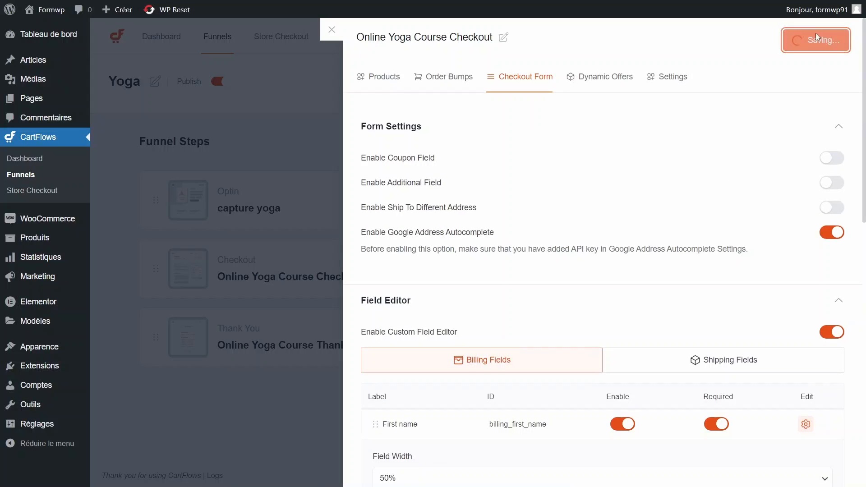
- Set the Last name billing field's width to 50% and its label to Nom
scroll(863, 281, down, 10)
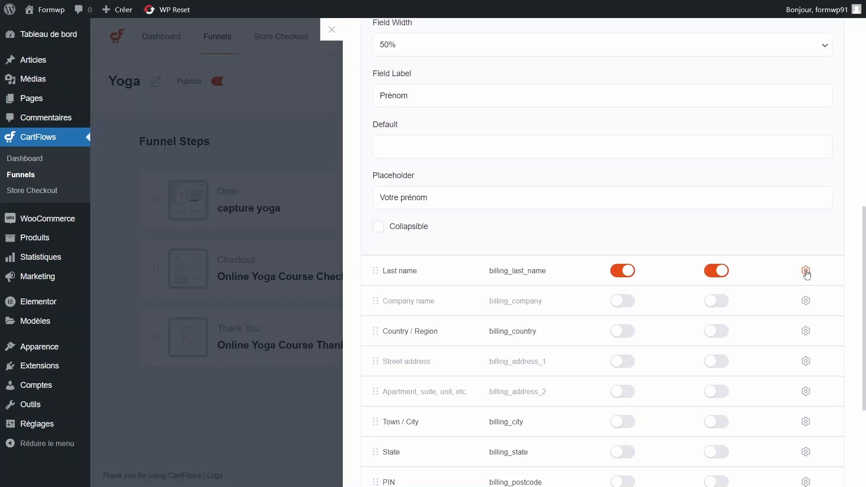
click(806, 270)
click(408, 332)
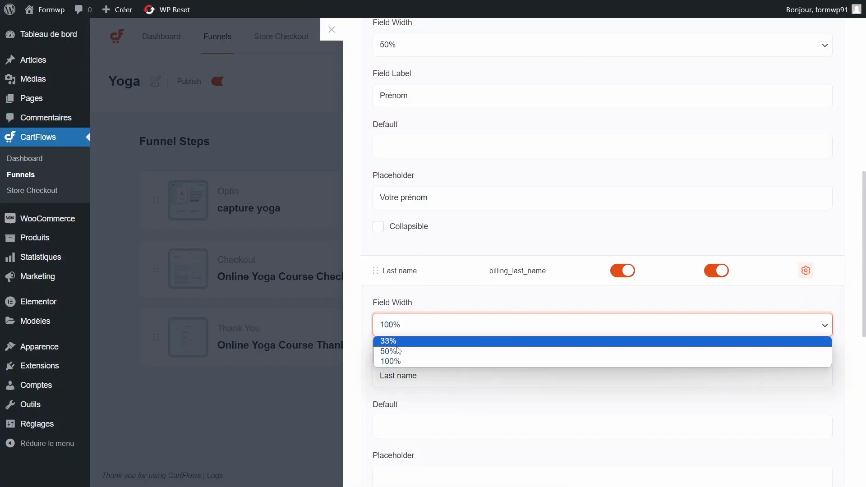
click(390, 351)
click(421, 378)
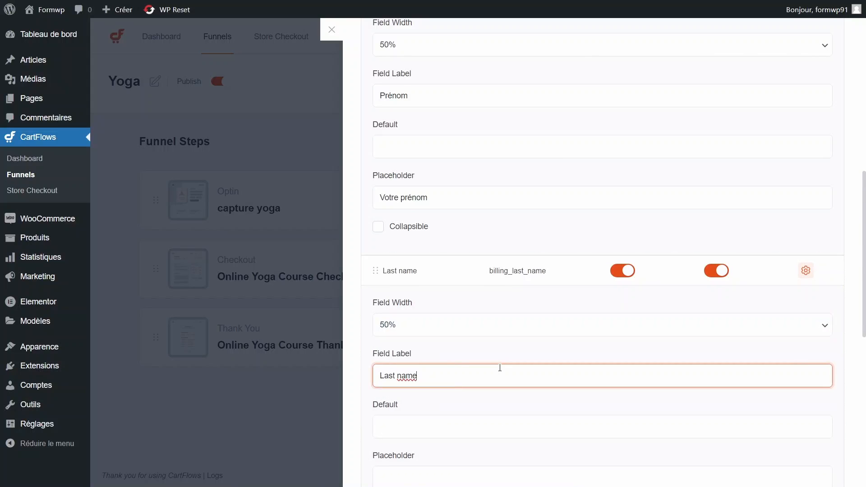
key(ctrl+a)
text(Nom)
- Set the Last name billing field's placeholder to Votre nom de famille and save the settings
scroll(501, 371, down, 2)
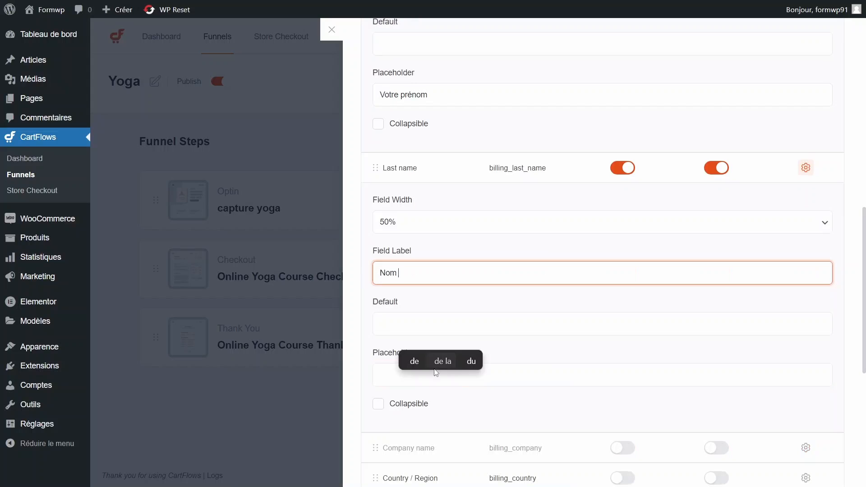
click(521, 372)
text(Votre )
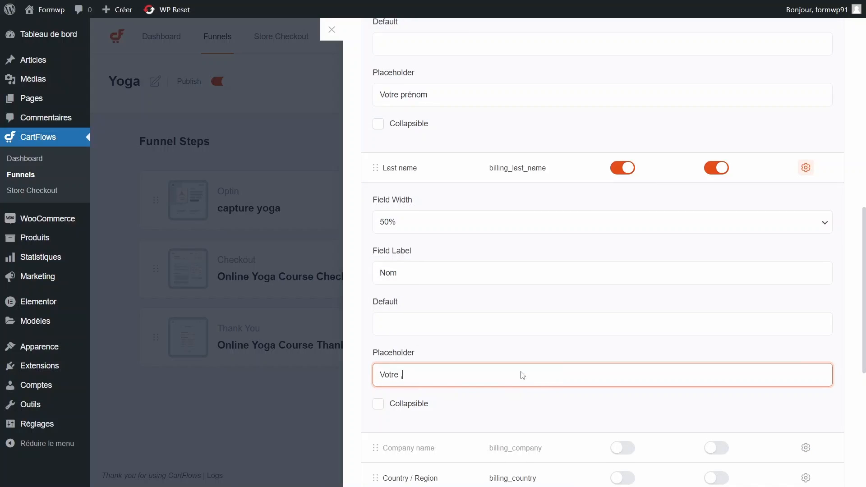
text(nom de famille)
key(Return)
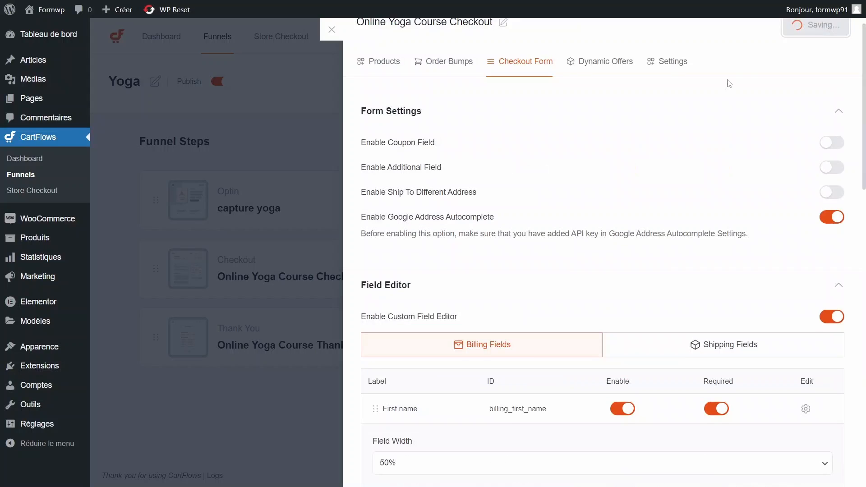
- Look over the remaining billing fields, close the checkout step's settings and return to the list of funnels
scroll(646, 223, down, 15)
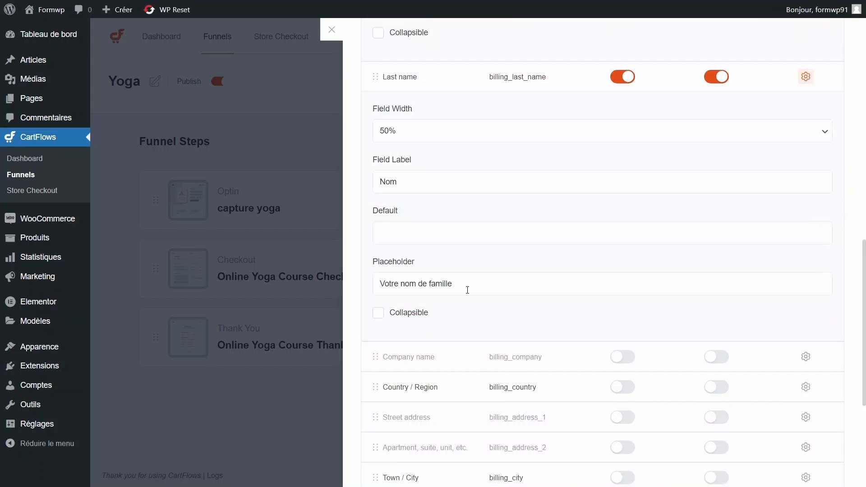
scroll(468, 293, down, 2)
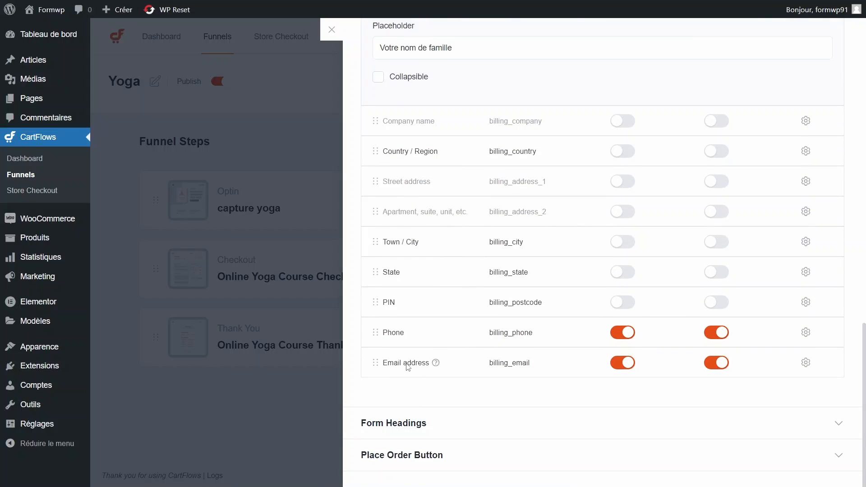
scroll(481, 366, up, 10)
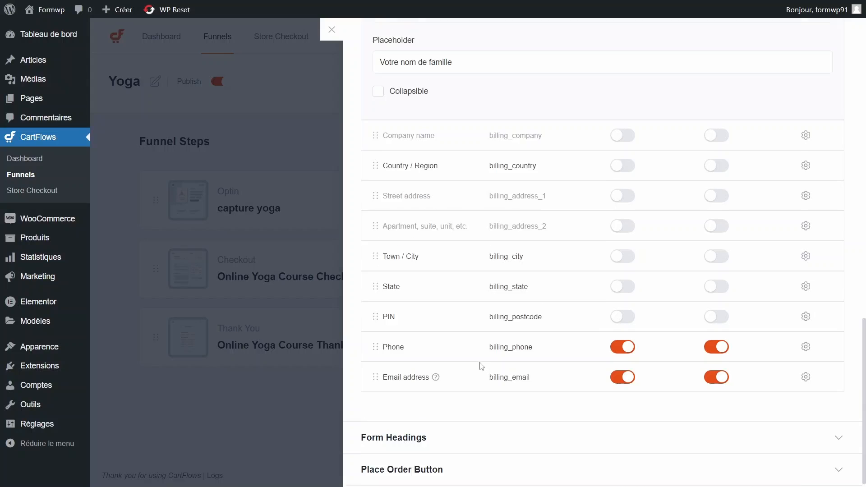
click(333, 31)
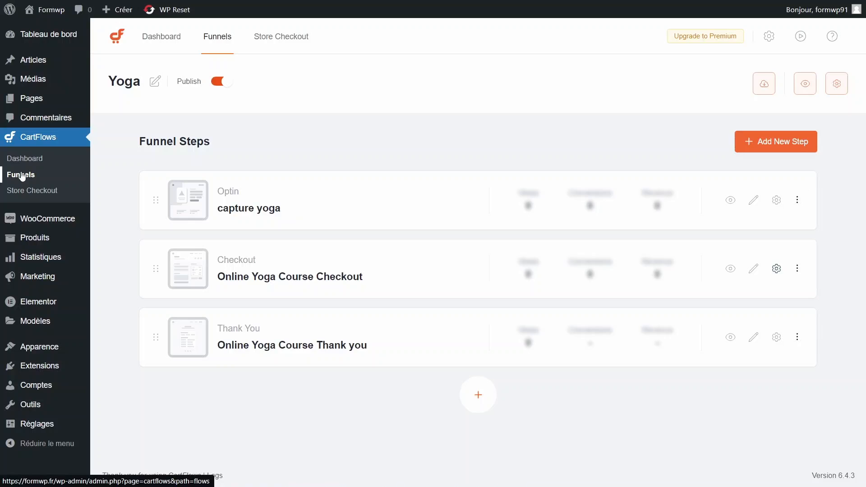
click(22, 177)
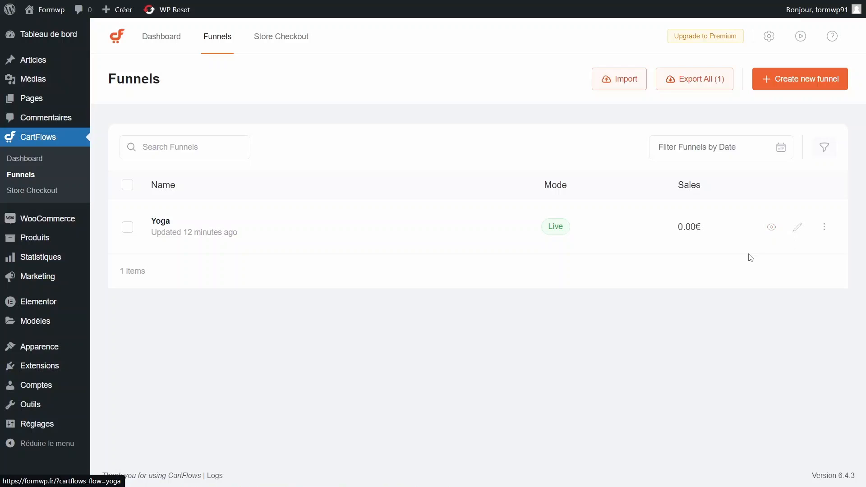
- Preview the live Yoga funnel and look over the optin landing page, including its course sections and both Reserve Your Spot forms
click(772, 228)
scroll(770, 228, down, 5)
scroll(770, 228, up, 2)
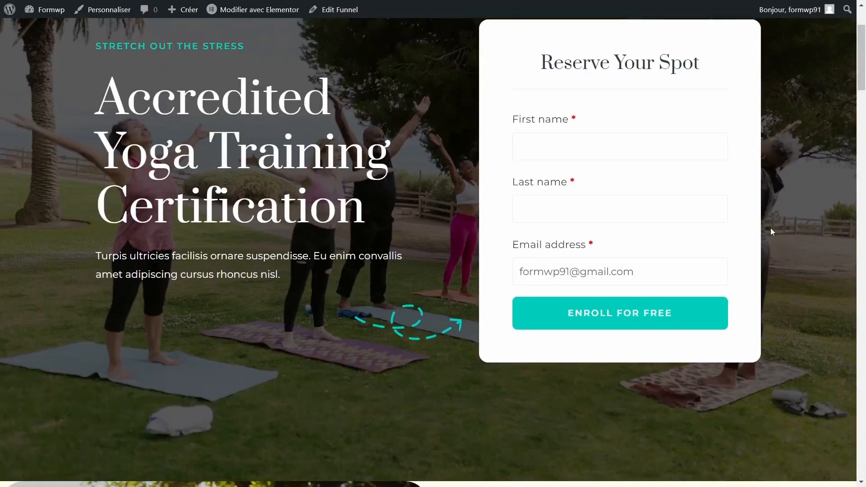
scroll(770, 228, down, 15)
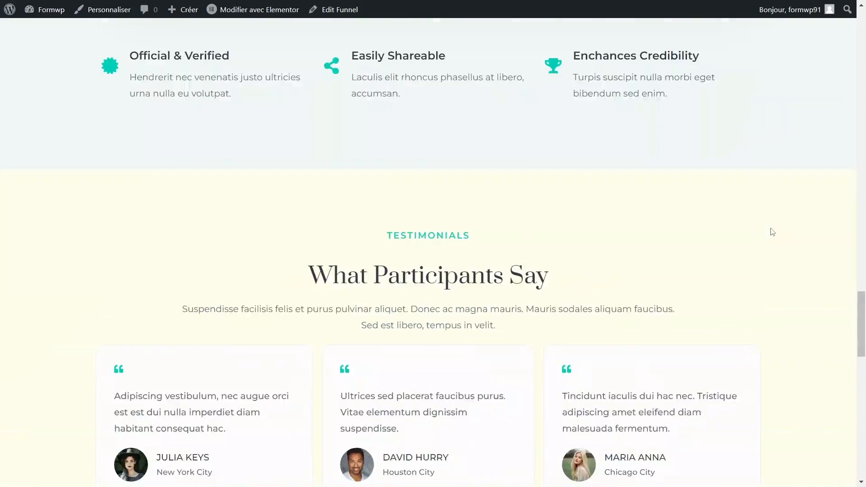
scroll(772, 232, down, 10)
scroll(772, 232, up, 15)
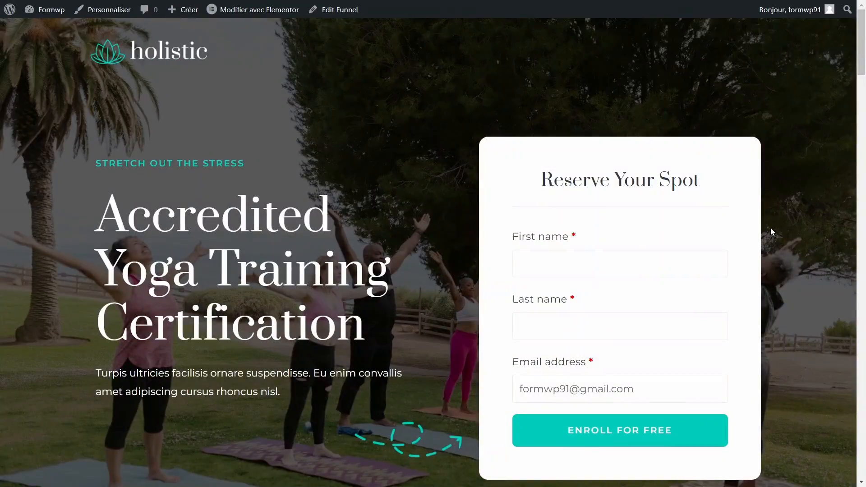
scroll(770, 229, down, 20)
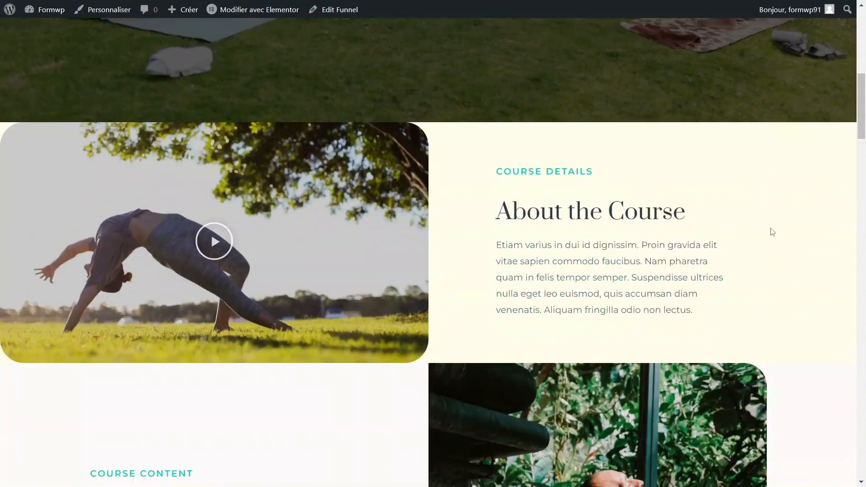
scroll(772, 232, down, 10)
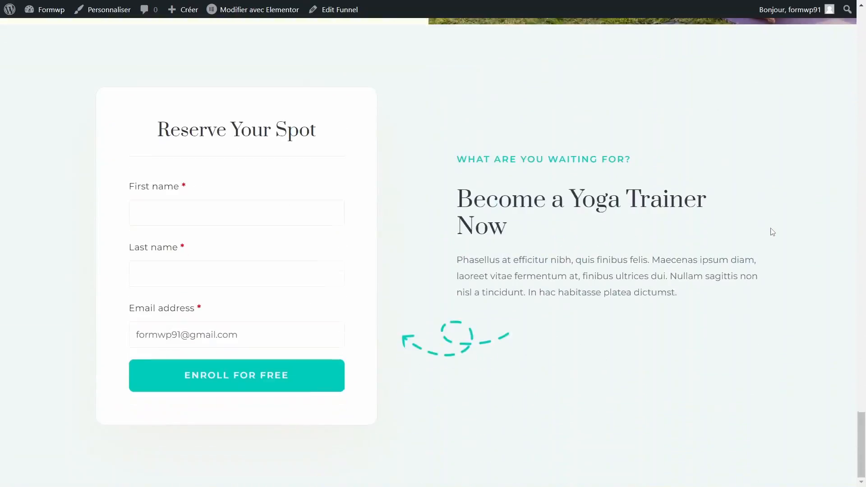
scroll(772, 232, up, 2)
scroll(772, 231, up, 3)
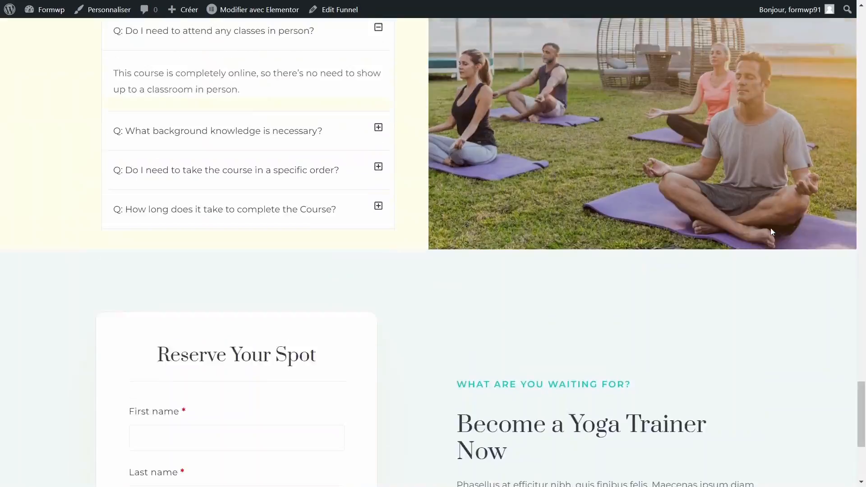
scroll(772, 232, down, 3)
scroll(772, 232, up, 1)
scroll(772, 231, down, 3)
scroll(773, 232, up, 20)
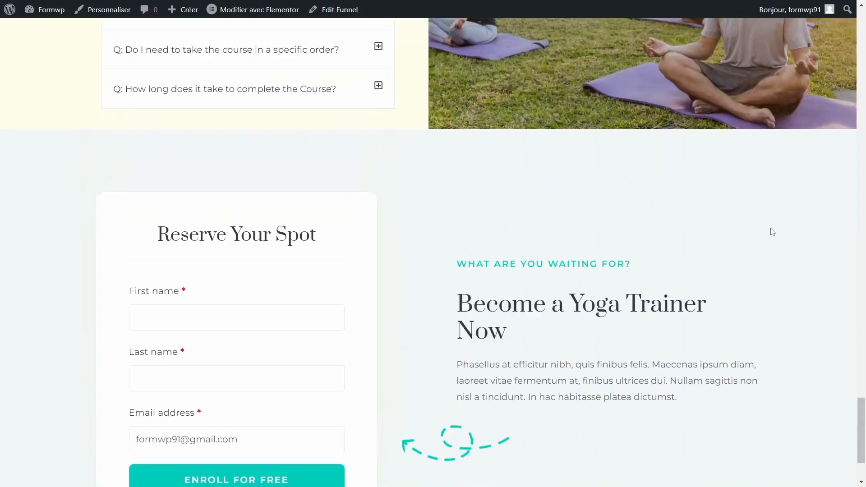
scroll(770, 232, down, 2)
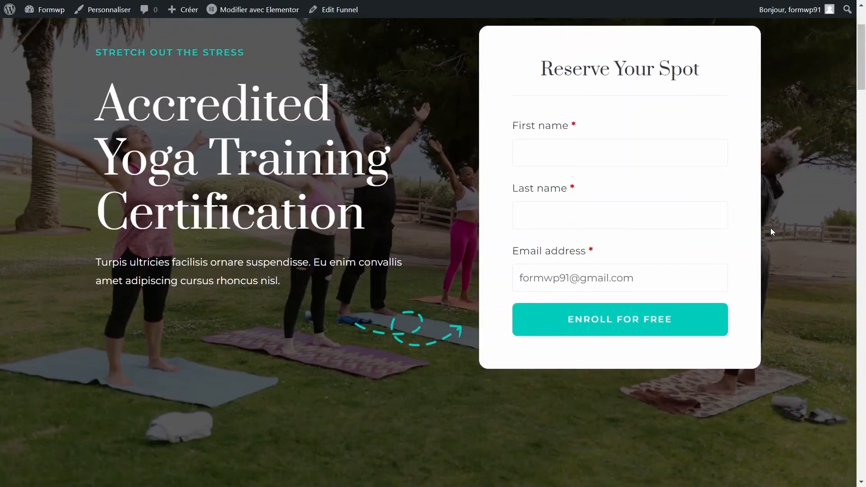
scroll(770, 232, up, 2)
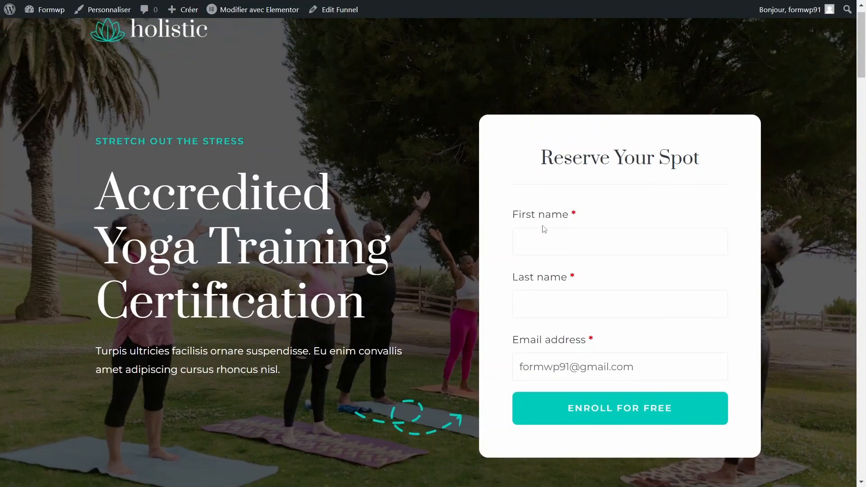
- Fill in the Reserve Your Spot form with the saved first name, last name and e-mail, and submit the free enrollment
click(546, 243)
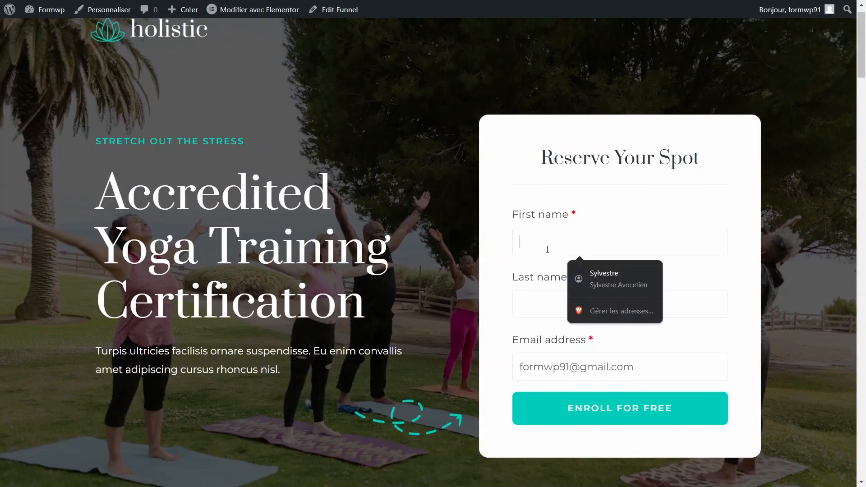
click(610, 275)
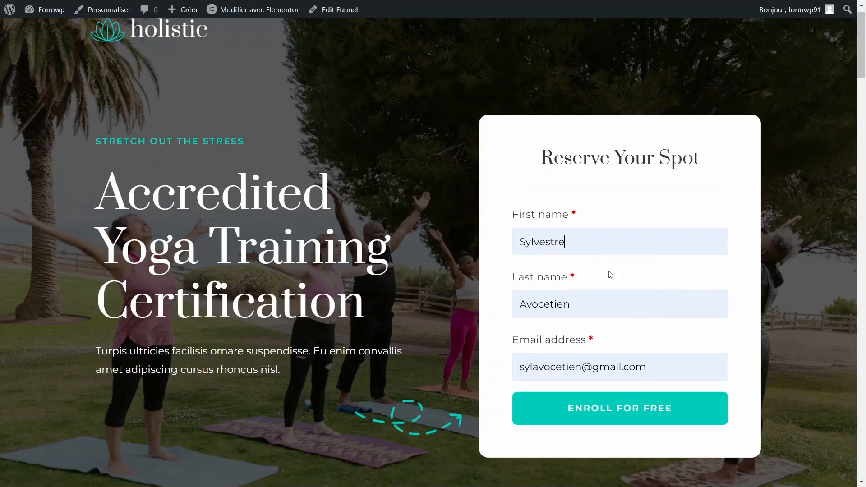
click(610, 412)
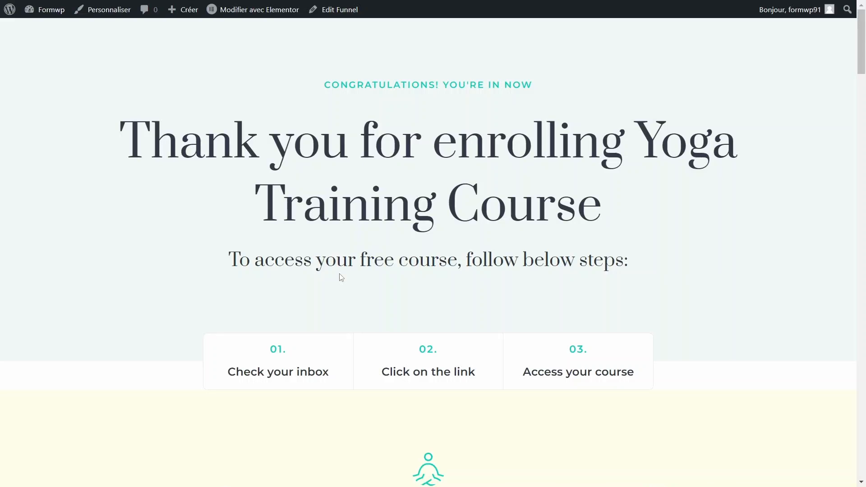
- Look over the enrollment thank you page and accept its offer to purchase the course
scroll(342, 277, down, 8)
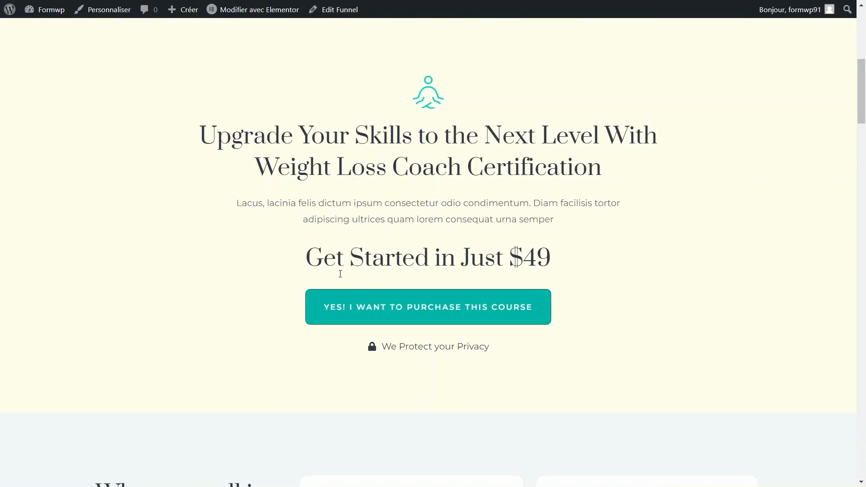
scroll(439, 314, down, 19)
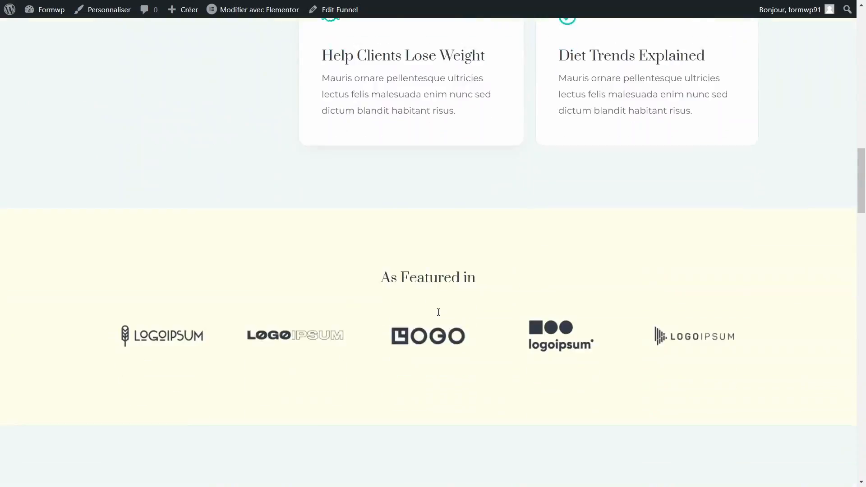
scroll(438, 315, down, 11)
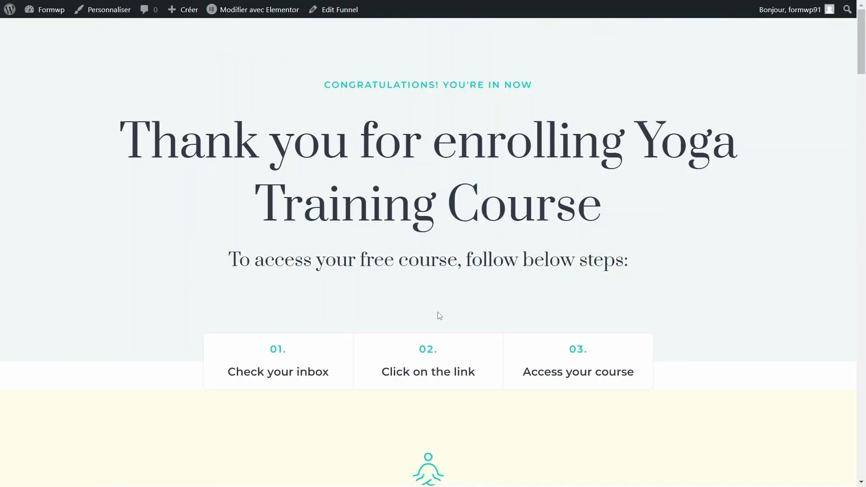
scroll(440, 315, down, 9)
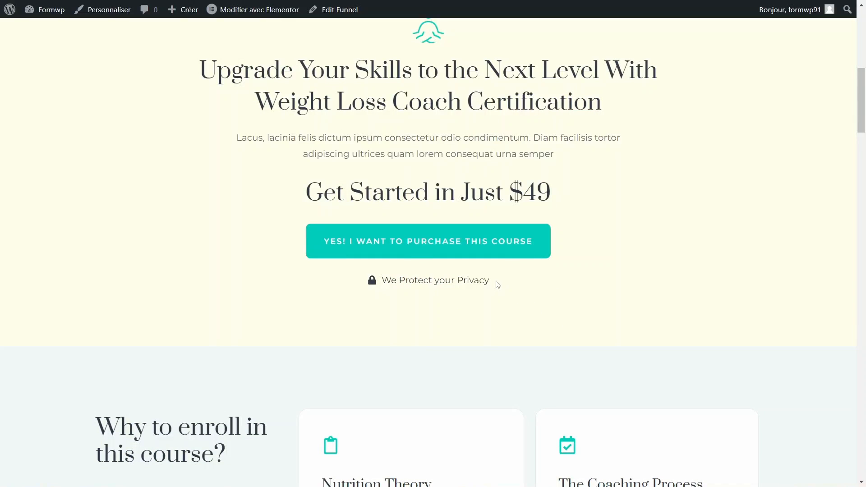
click(441, 250)
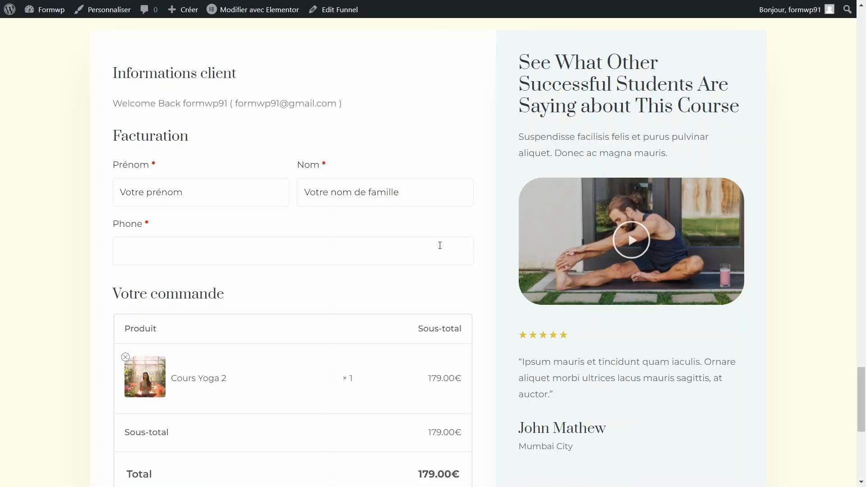
- Fill in the checkout's billing first name, last name and phone number, and check the order summary and payment section
click(195, 203)
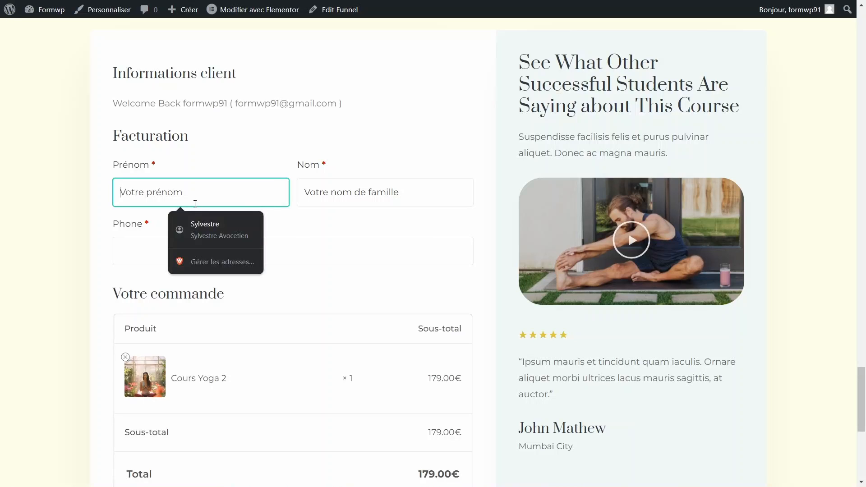
click(201, 228)
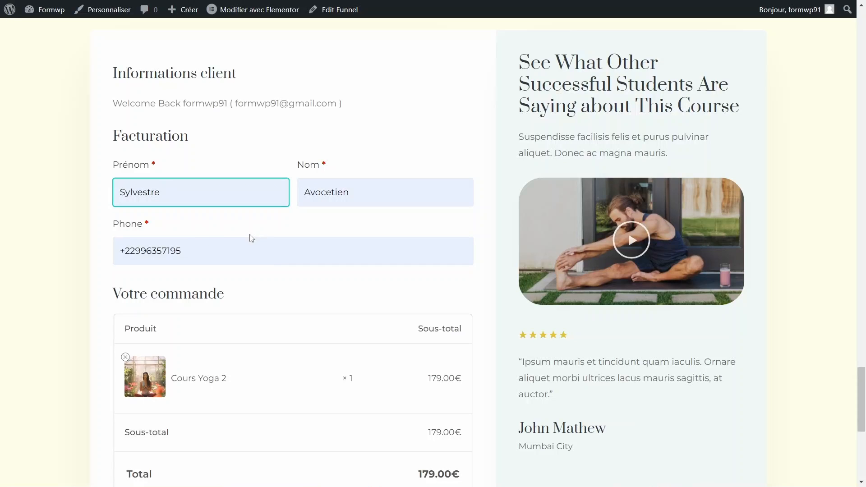
scroll(209, 239, down, 6)
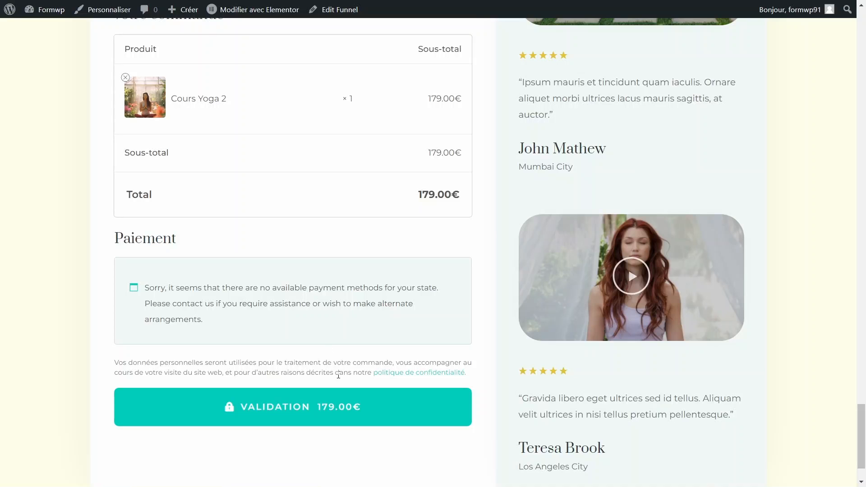
scroll(251, 419, down, 2)
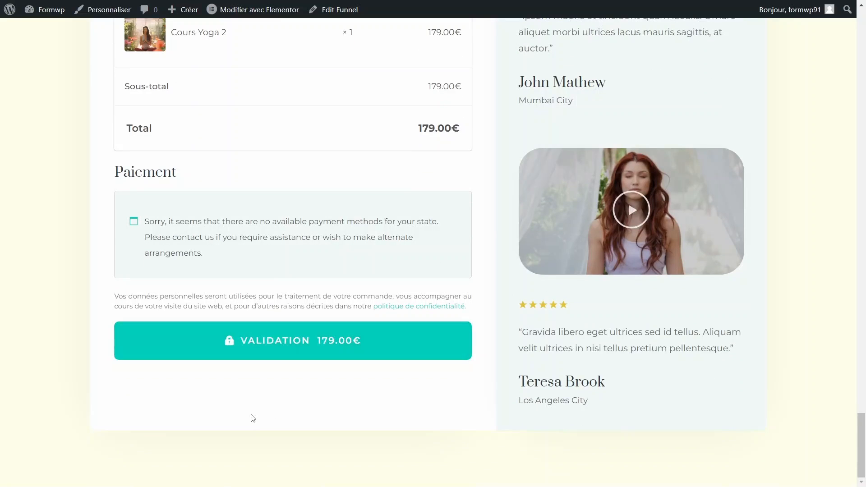
scroll(137, 127, up, 3)
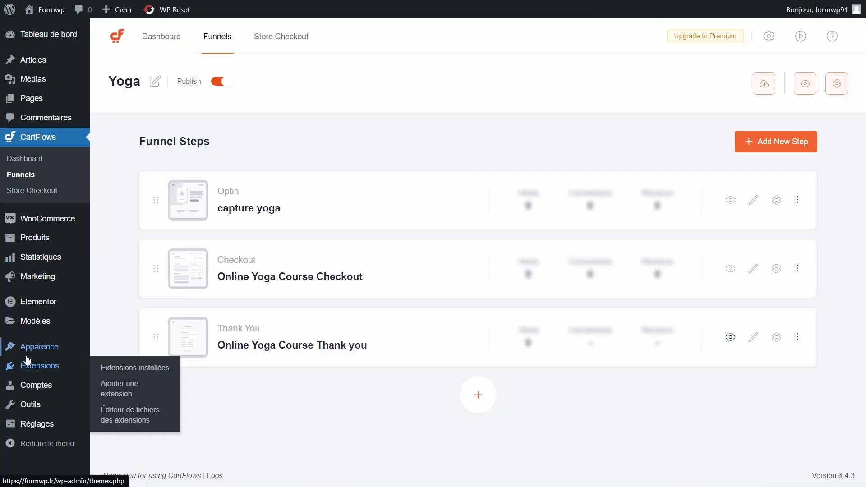
- Search the plugin directory for stripe, then install and activate Payment Plugins for Stripe WooCommerce
mouse_move(43, 369)
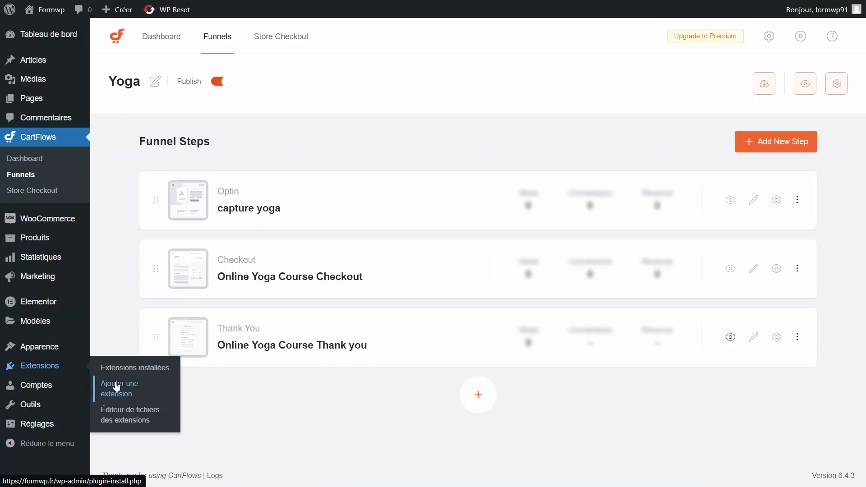
click(115, 382)
text(stripe)
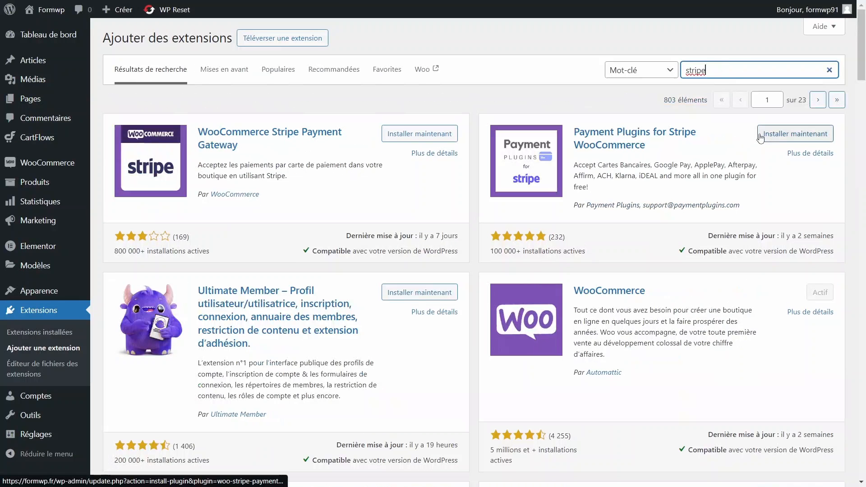
click(760, 136)
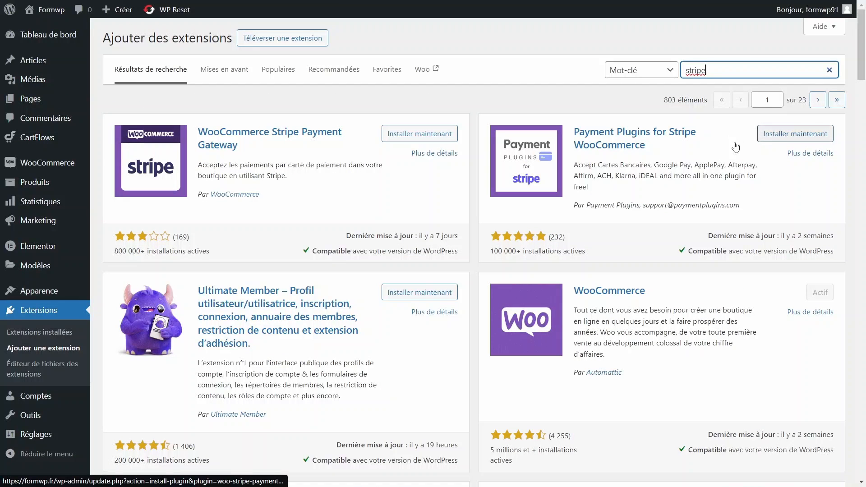
click(815, 134)
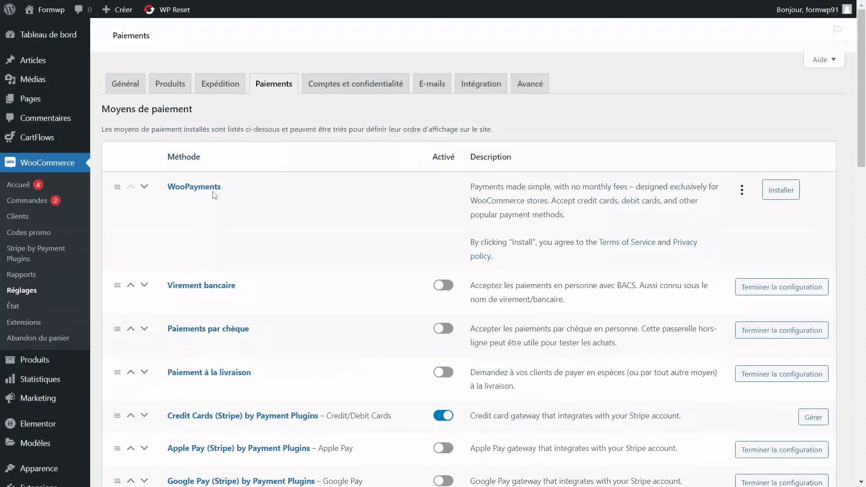
- Look through WooCommerce's payment methods and open the settings of Credit Cards (Stripe) by Payment Plugins
scroll(260, 309, down, 4)
scroll(260, 310, up, 5)
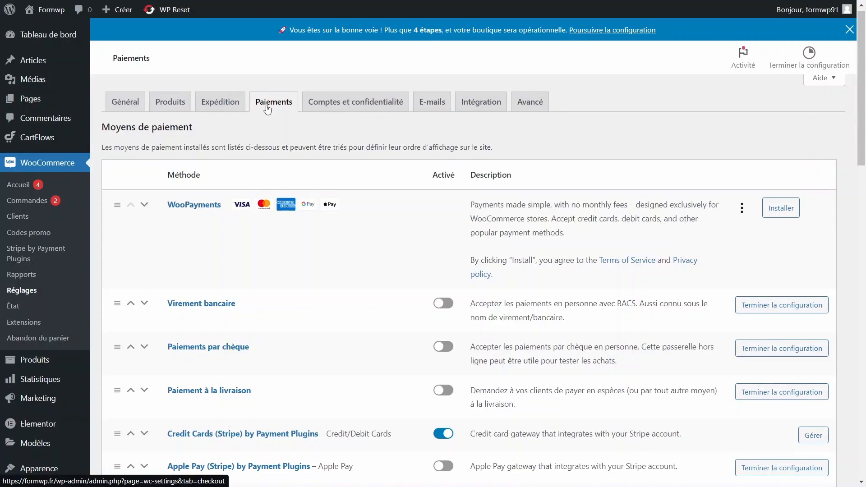
scroll(297, 275, down, 4)
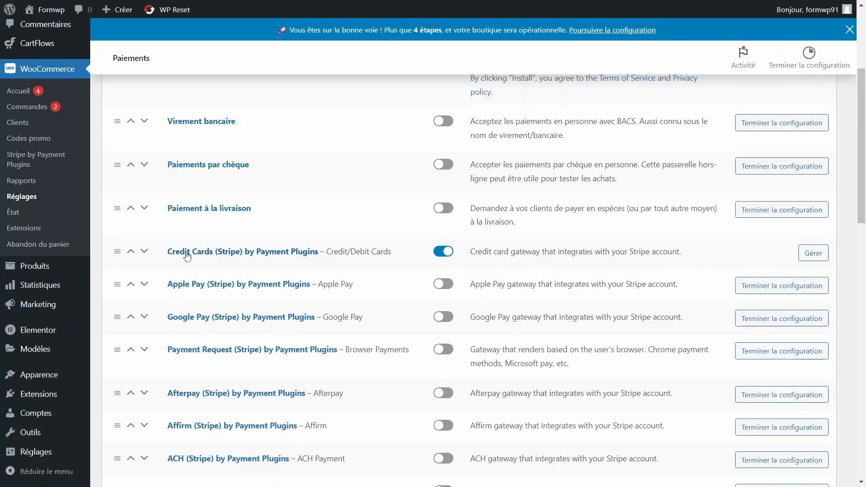
drag(187, 257, 249, 257)
scroll(518, 345, down, 3)
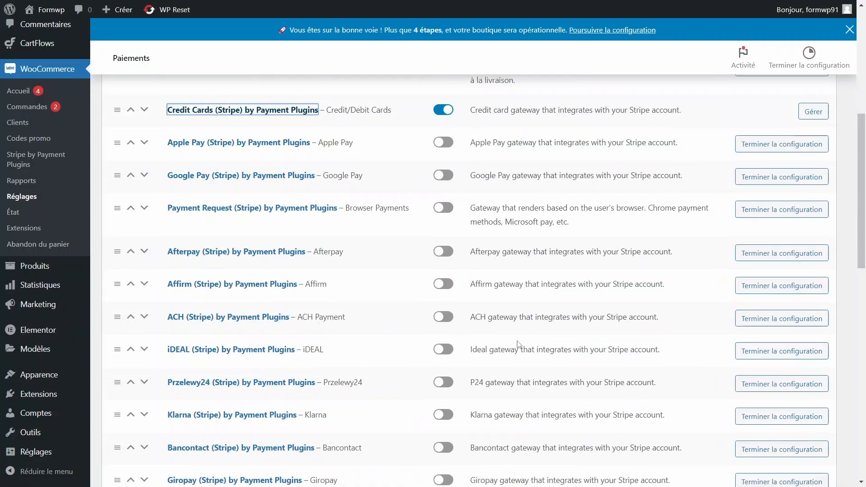
scroll(519, 345, up, 2)
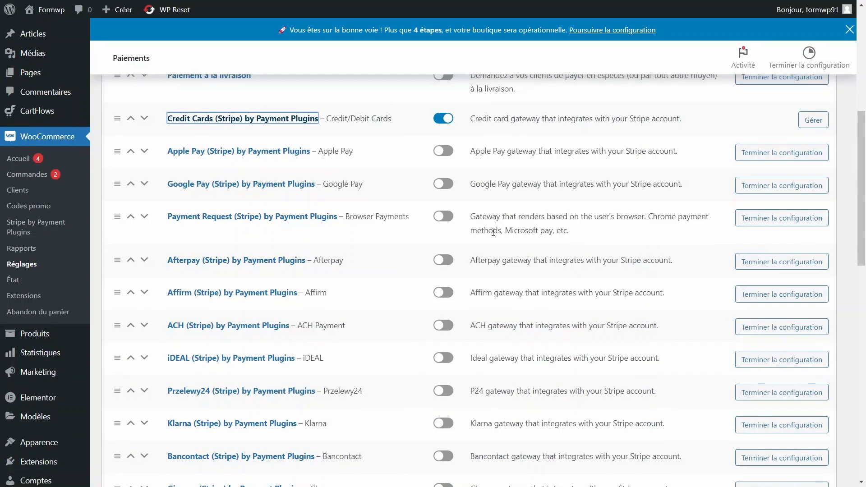
scroll(493, 232, up, 2)
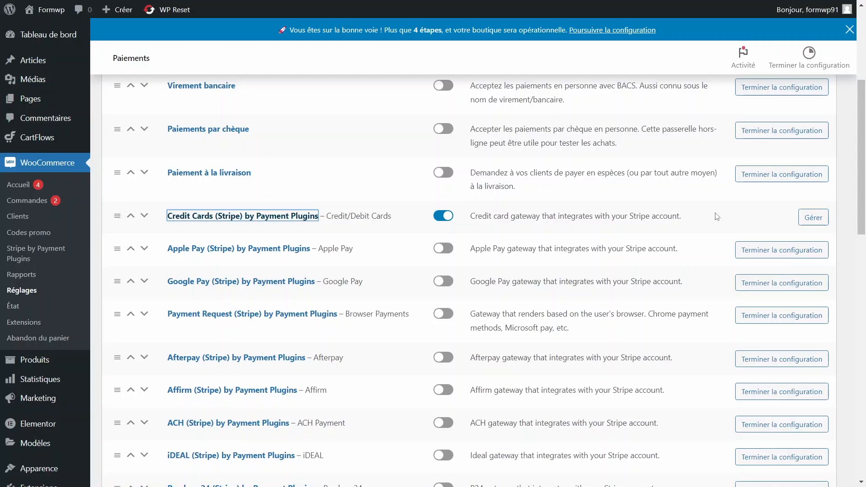
click(809, 220)
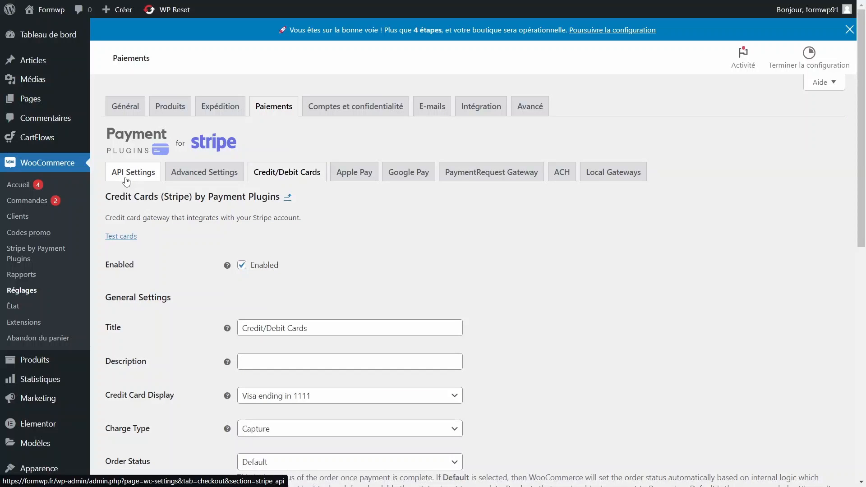
- In the Stripe plugin's API settings, leave the mode on Test and start connecting a Stripe account
click(127, 181)
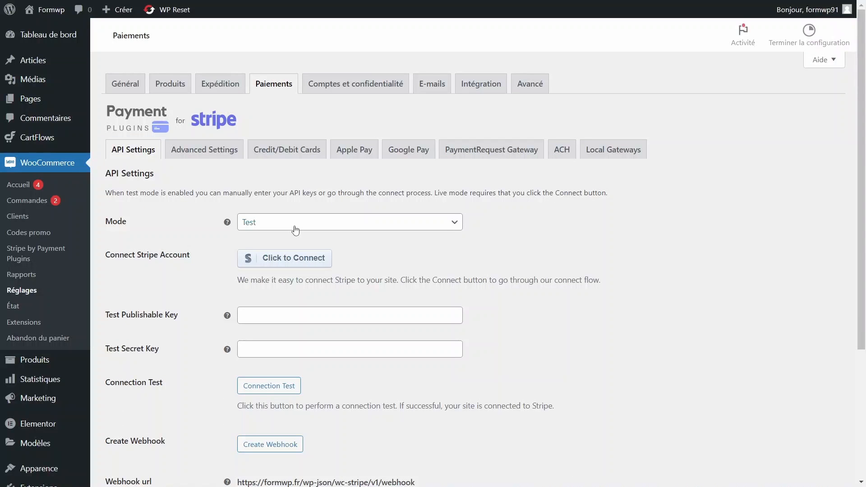
click(296, 229)
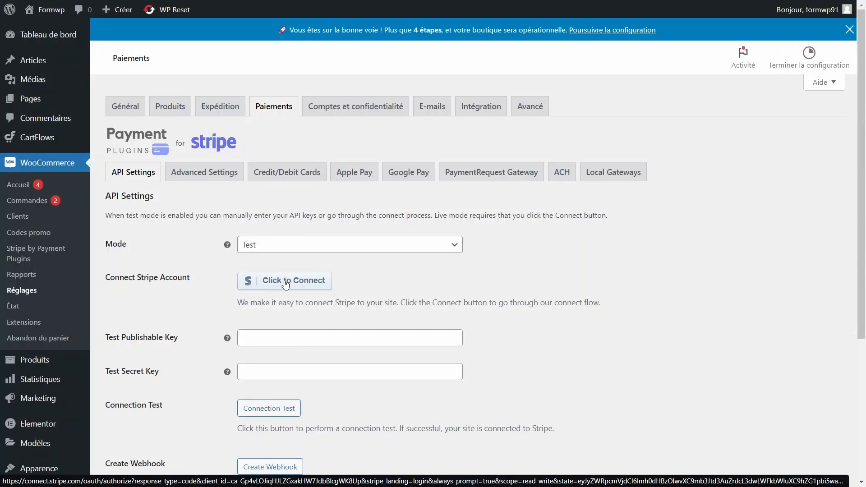
click(286, 281)
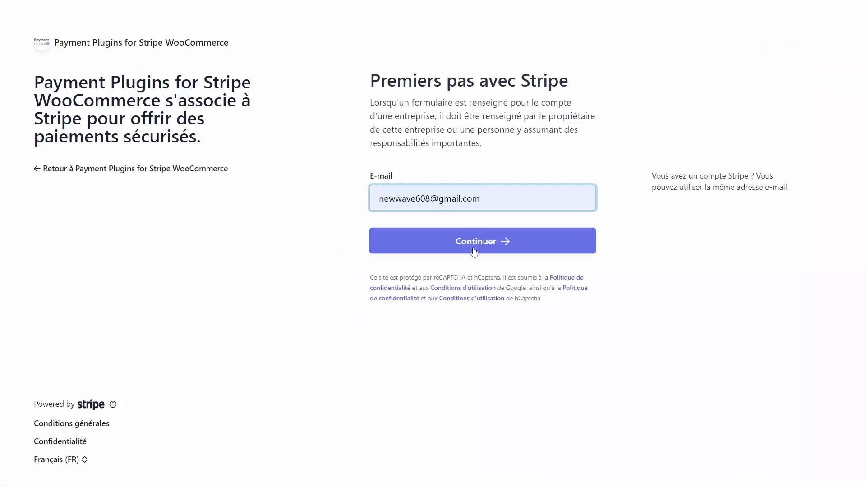
- Connect the Stripe account by signing in with its e-mail and password, and save the plugin's API settings
click(504, 201)
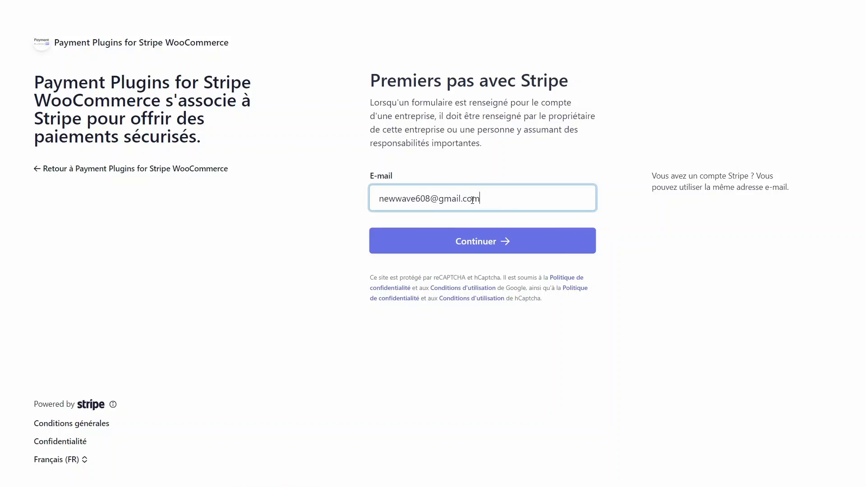
click(457, 241)
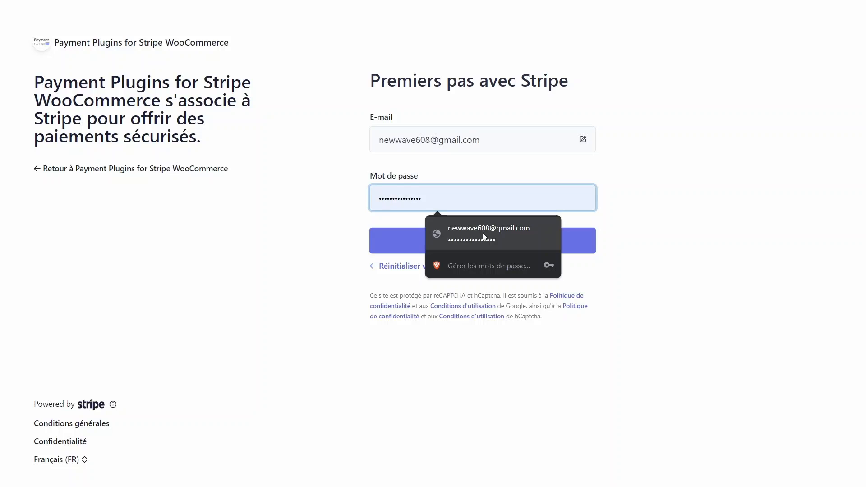
click(483, 236)
click(463, 240)
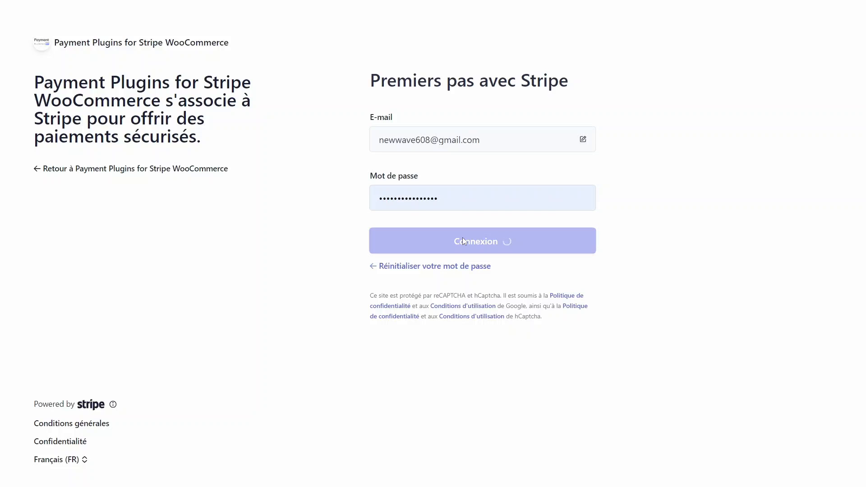
click(495, 320)
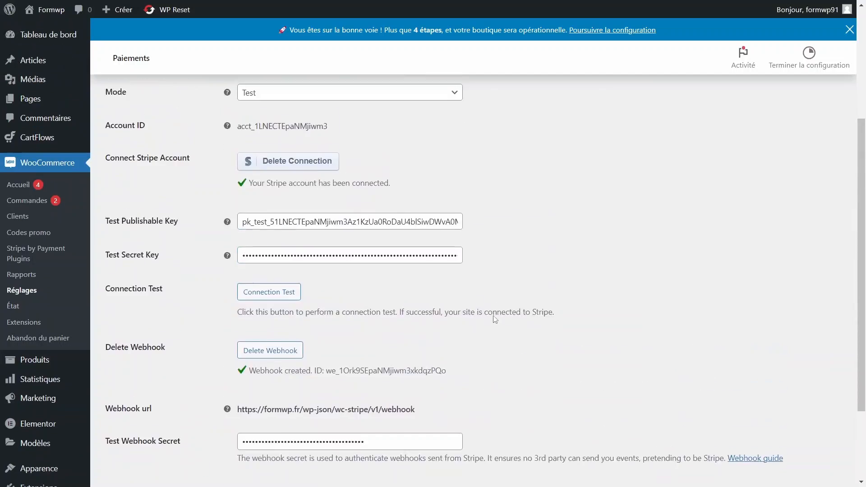
scroll(495, 319, down, 5)
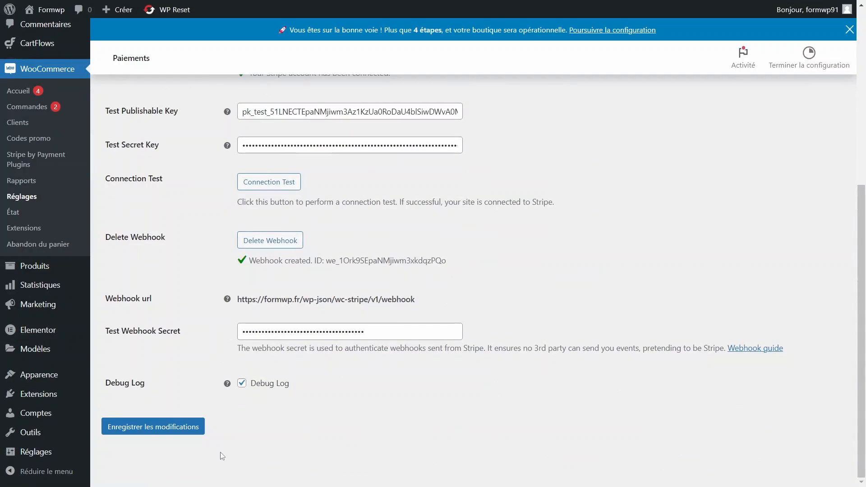
click(151, 432)
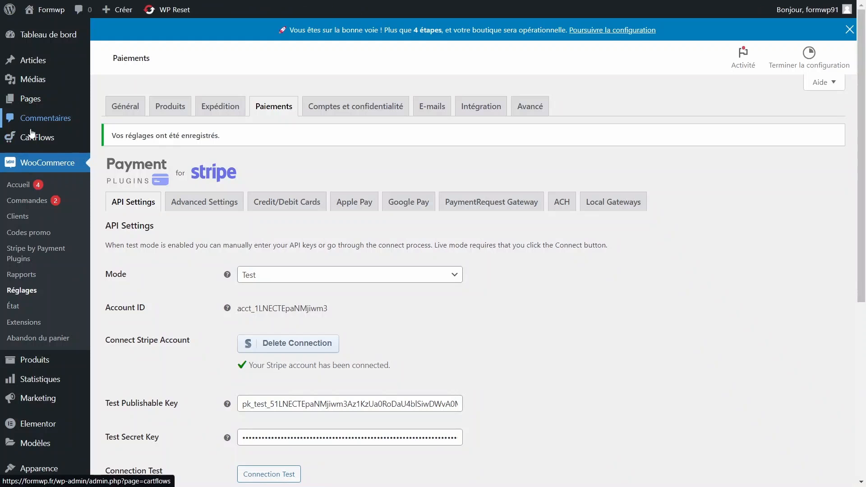
- Open the Yoga funnel in CartFlows and show the general settings of its Online Yoga Course Checkout step
mouse_move(36, 138)
click(112, 156)
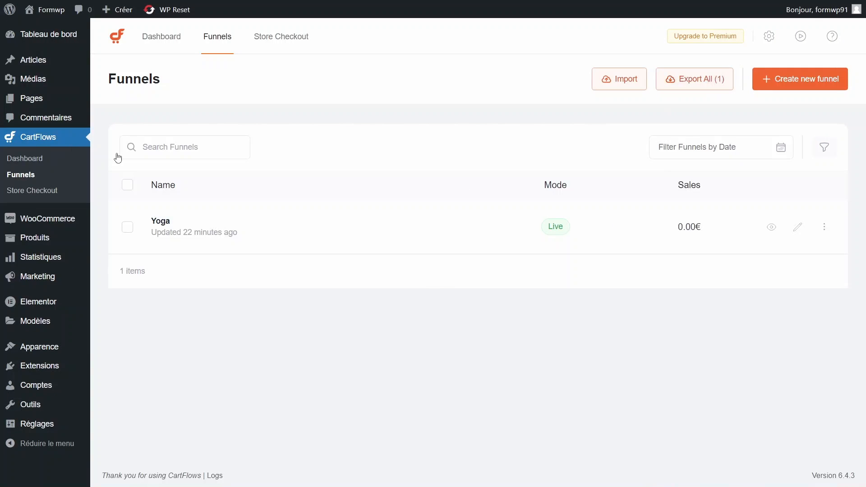
click(175, 232)
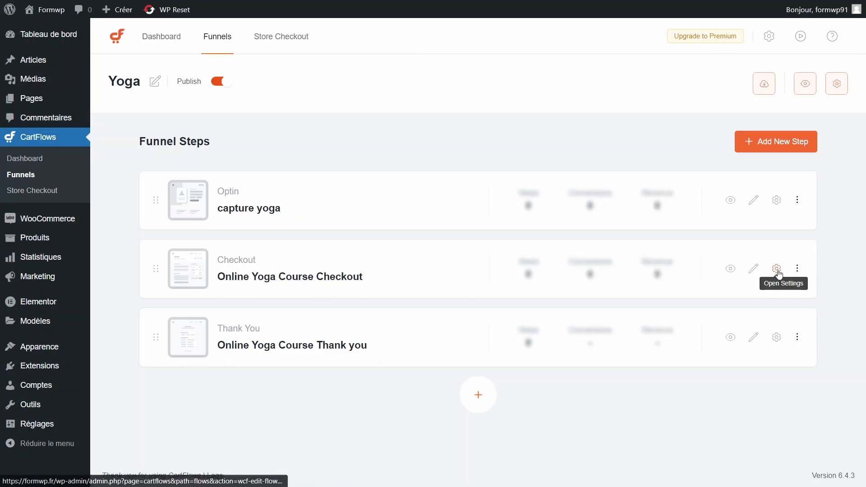
click(776, 268)
click(512, 80)
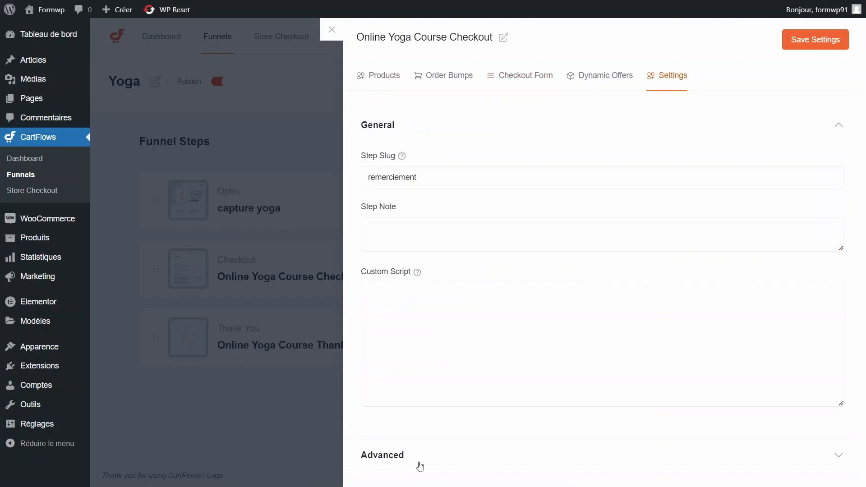
- Turn off cart editing on checkout in the checkout step's advanced settings and save the settings
click(420, 465)
scroll(431, 429, down, 2)
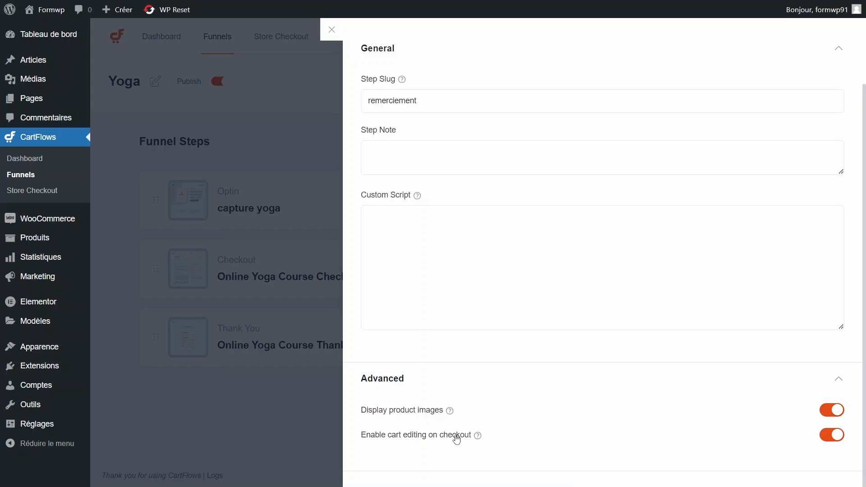
click(842, 436)
scroll(648, 311, up, 2)
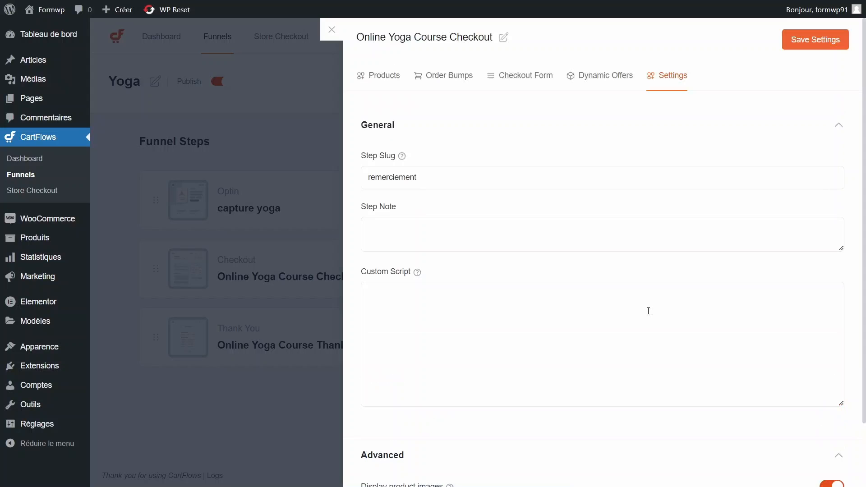
click(796, 41)
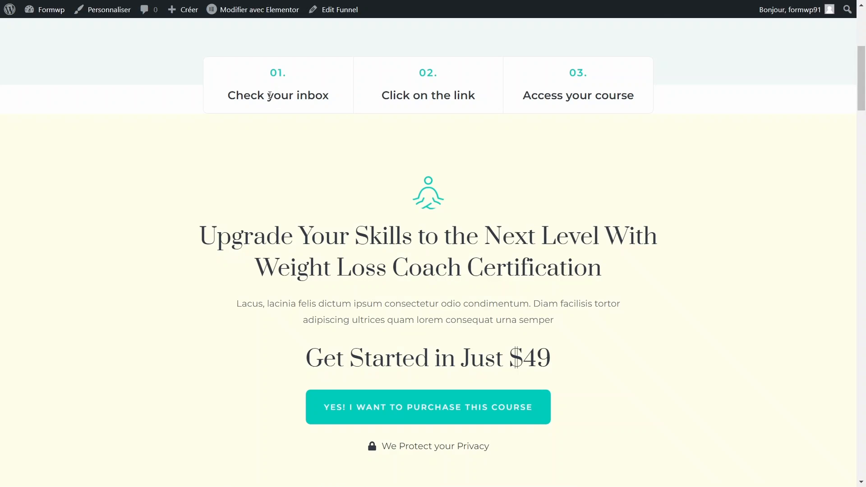
- Look through the live sales and checkout page, checking the order summary and the credit/debit card payment form
scroll(188, 167, up, 6)
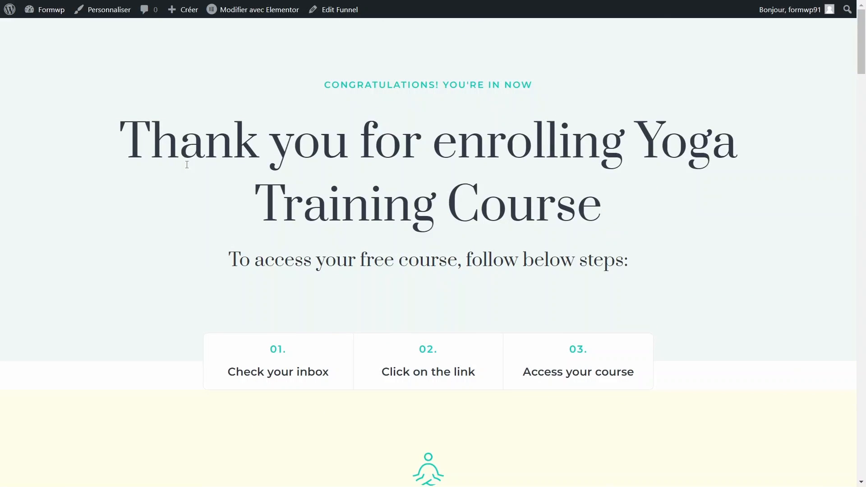
scroll(306, 216, down, 15)
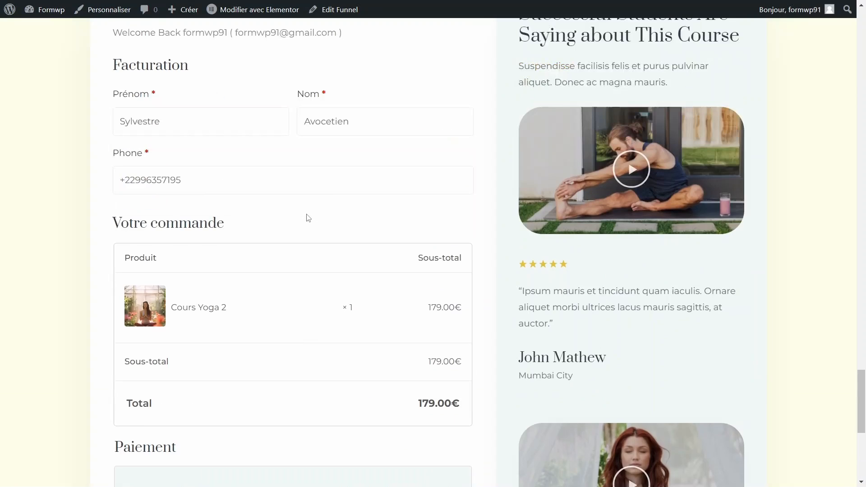
scroll(307, 214, up, 3)
scroll(307, 216, down, 10)
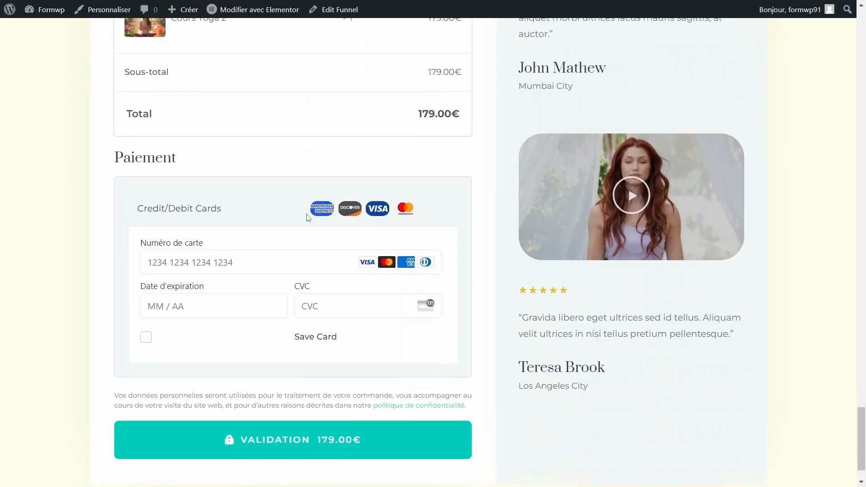
scroll(308, 218, up, 3)
scroll(308, 218, up, 2)
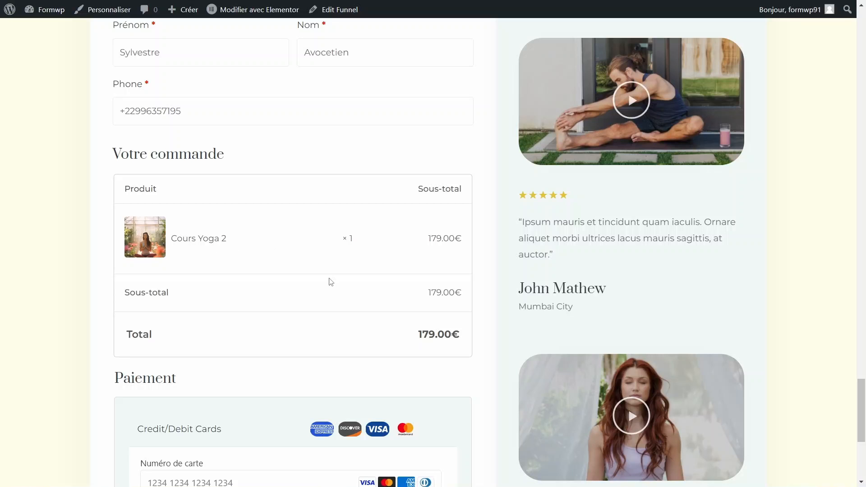
scroll(330, 283, down, 1)
scroll(331, 282, down, 3)
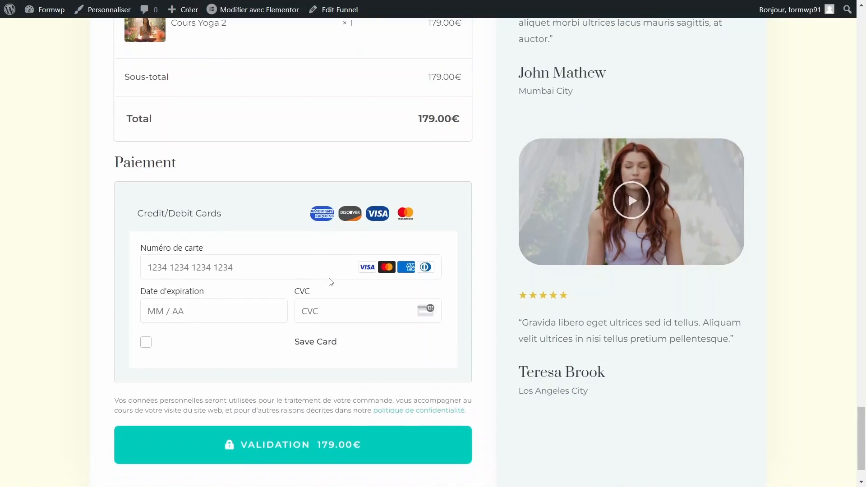
- Check the checkout page's card number field, customer information, billing fields and ordered product
click(269, 270)
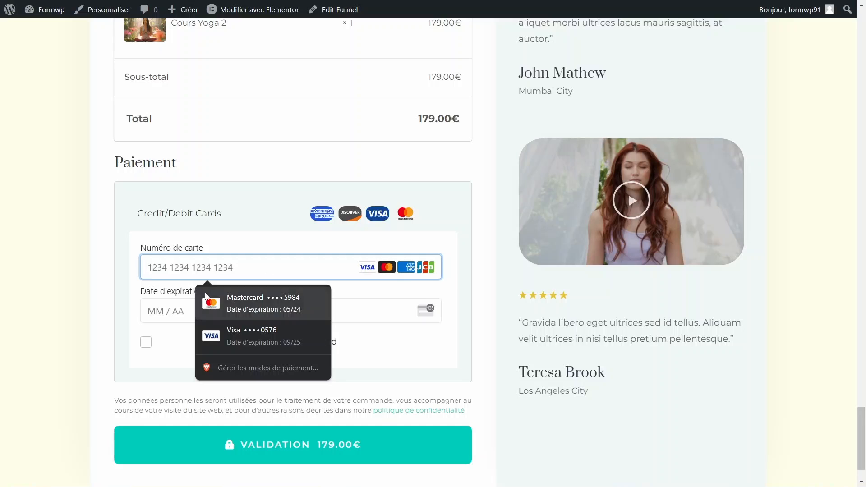
scroll(366, 321, up, 10)
right_click(365, 322)
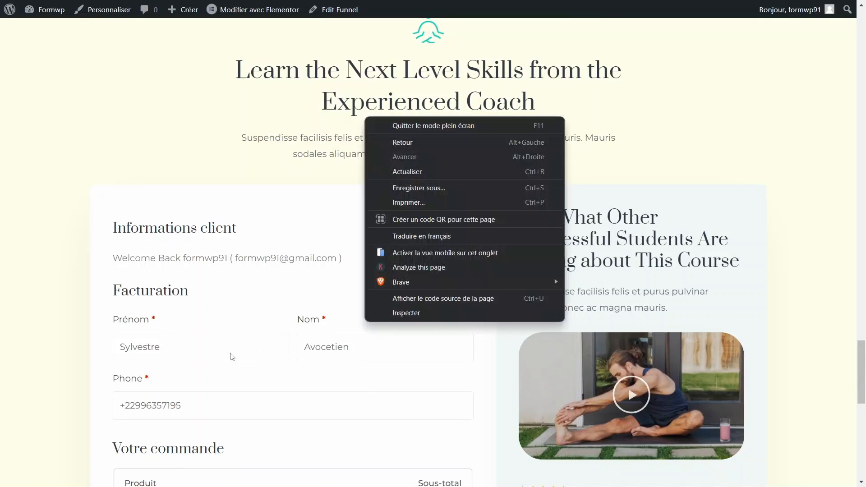
click(228, 397)
click(164, 390)
scroll(165, 391, down, 3)
scroll(166, 391, down, 1)
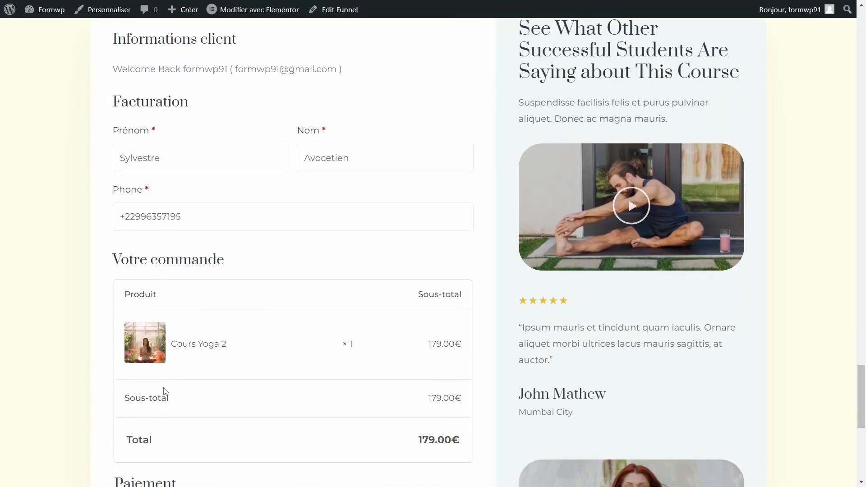
scroll(166, 392, up, 1)
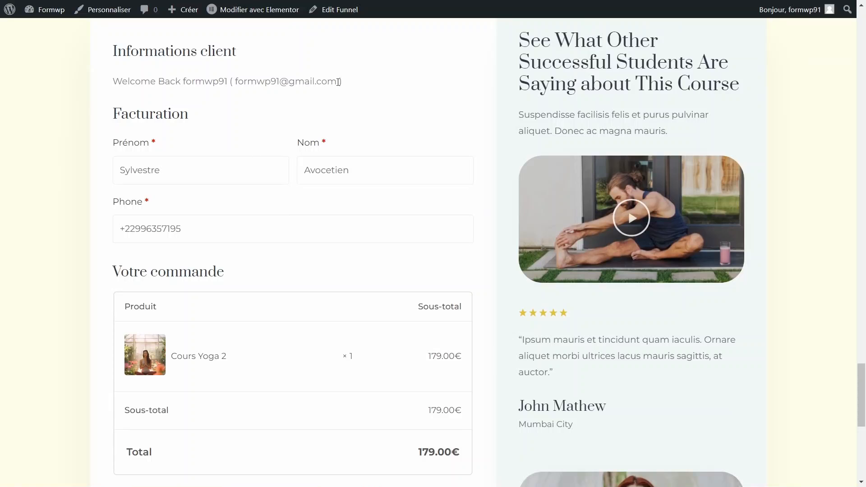
scroll(174, 162, down, 1)
scroll(175, 164, up, 1)
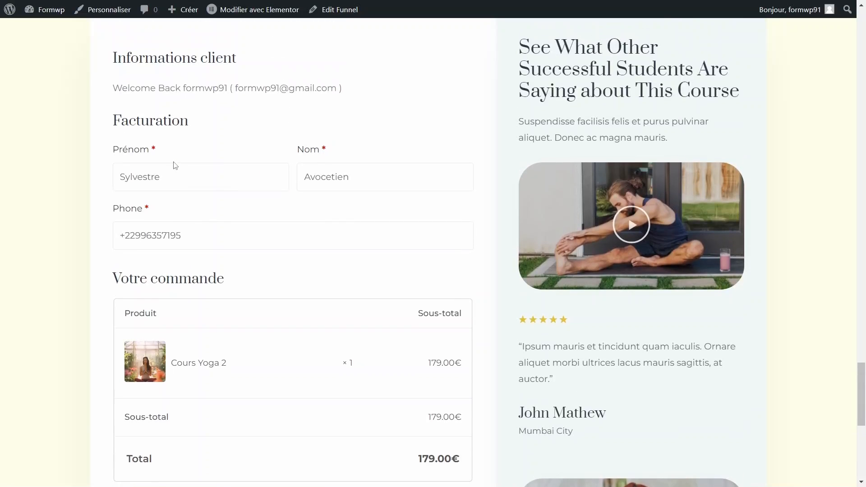
- Fill in the test card's number, expiry date and CVC in the payment section and submit the Cours Yoga 2 order
scroll(175, 166, down, 5)
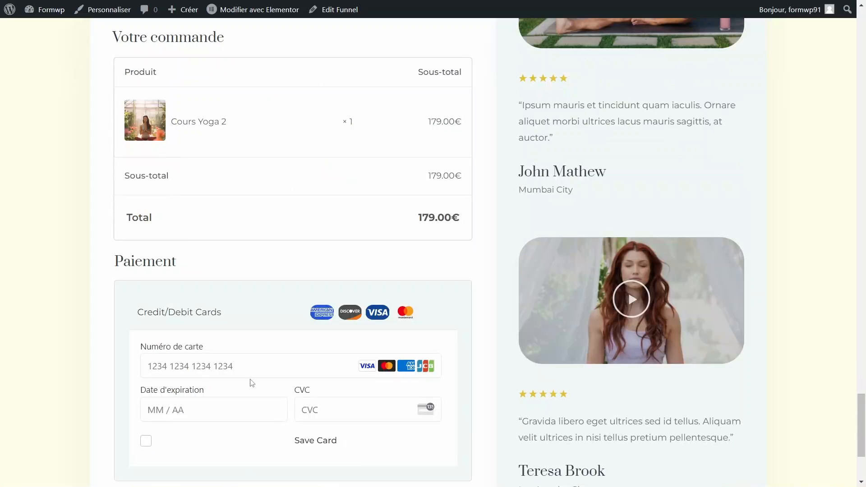
click(238, 365)
text(4242 4242 4242 4242)
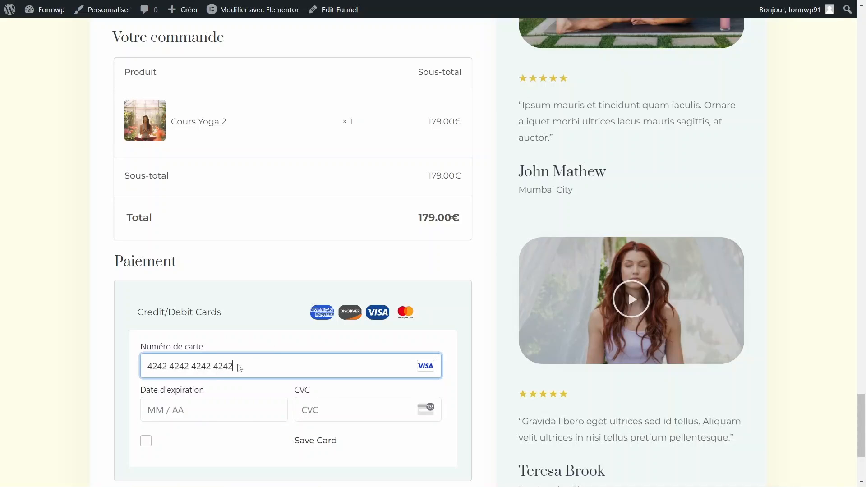
click(201, 409)
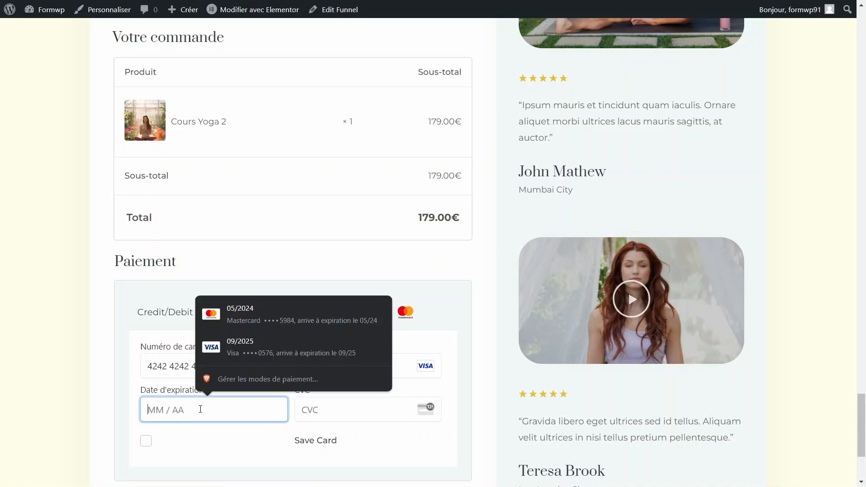
text(02 / 5)
text(5 / 25)
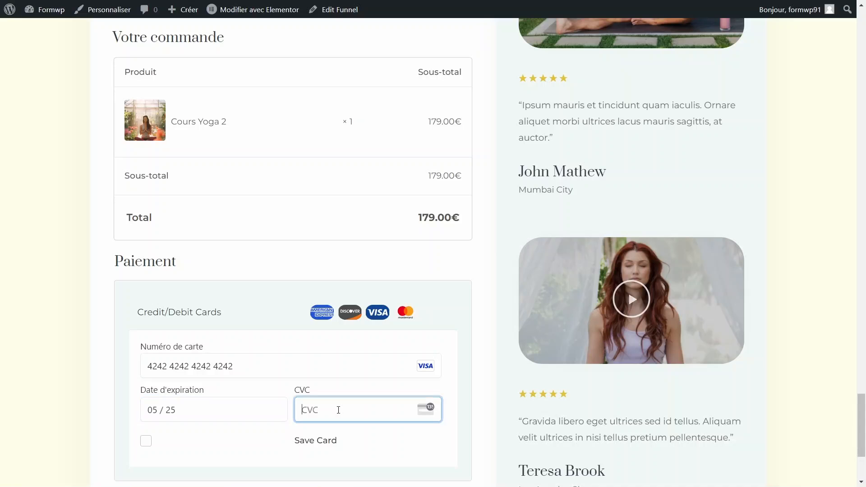
text(888)
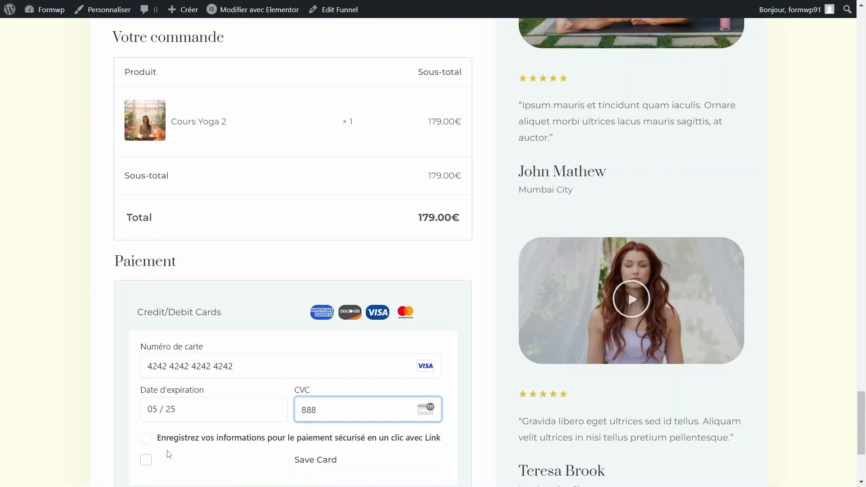
click(148, 465)
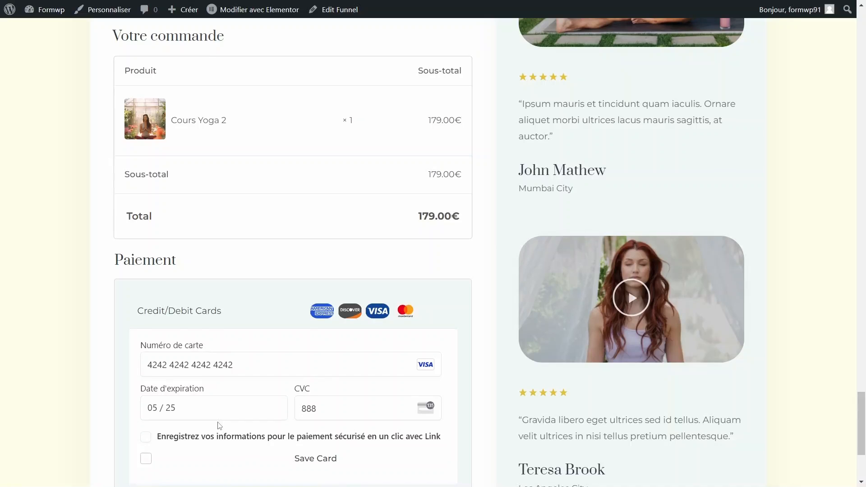
scroll(217, 422, down, 4)
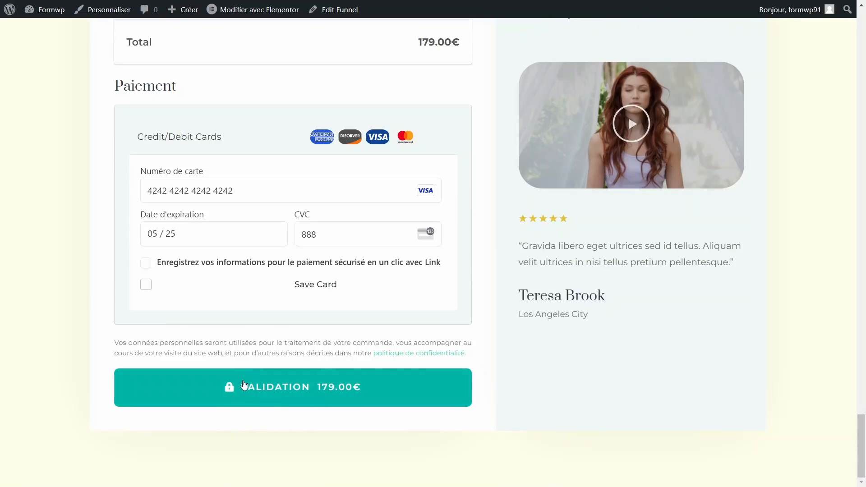
click(268, 387)
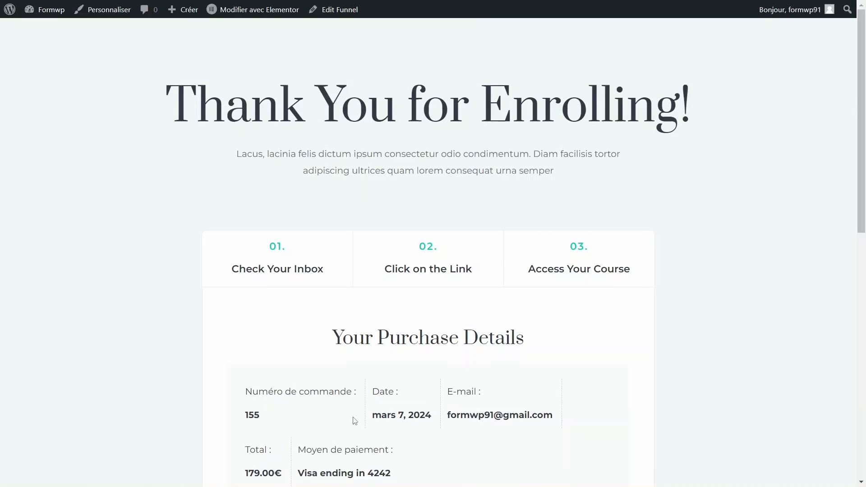
- Review the thank-you page, including its purchase details, order details and course access section
scroll(354, 420, down, 8)
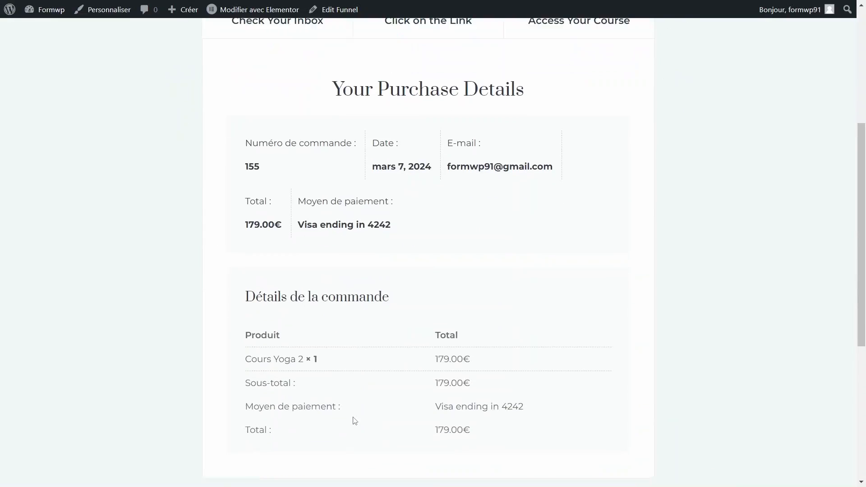
scroll(355, 420, up, 8)
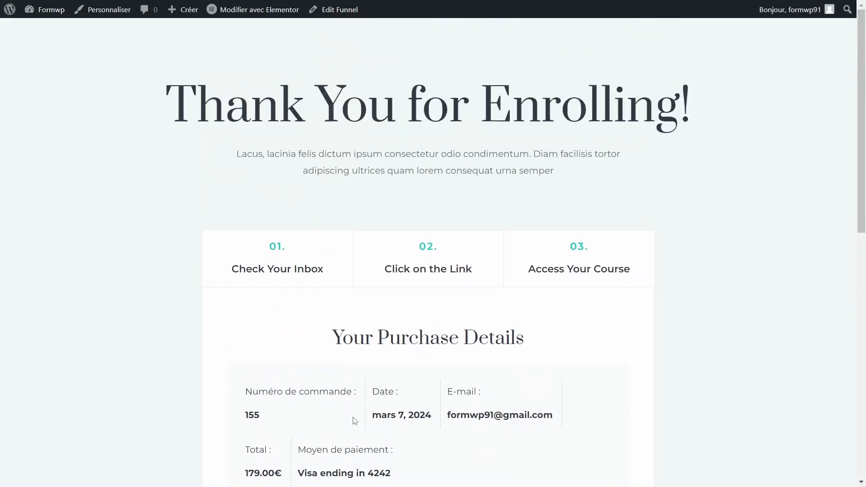
scroll(355, 420, down, 9)
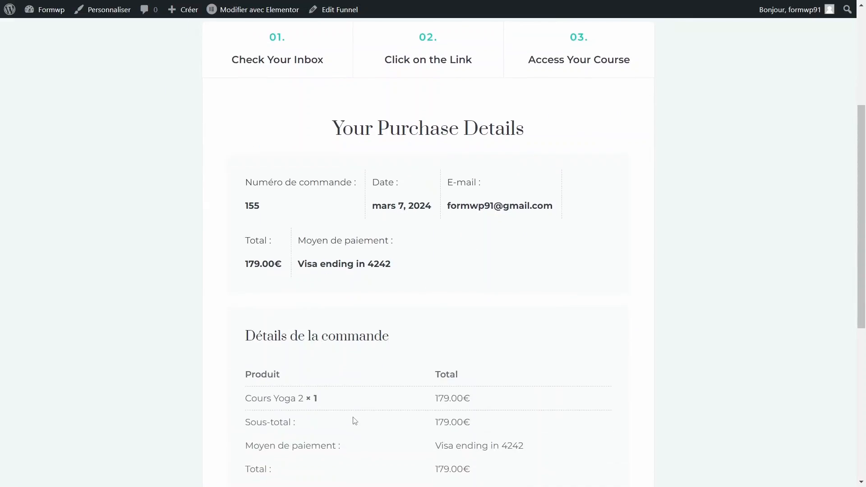
scroll(355, 420, down, 2)
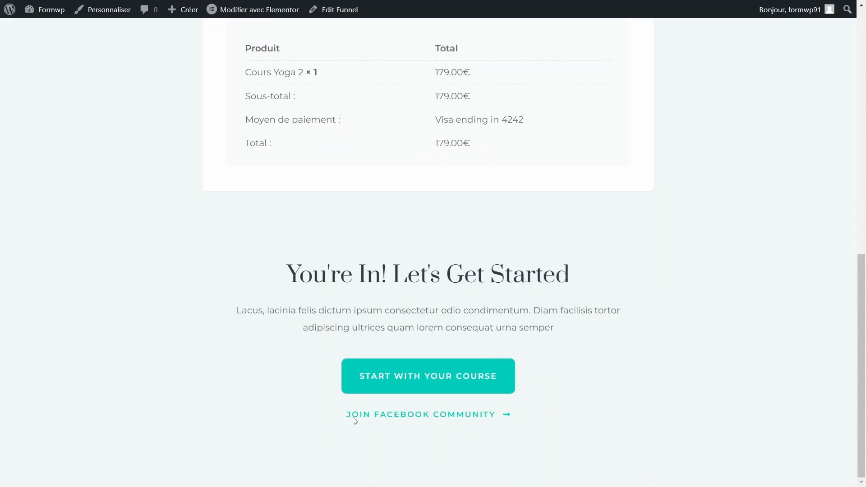
scroll(355, 421, up, 11)
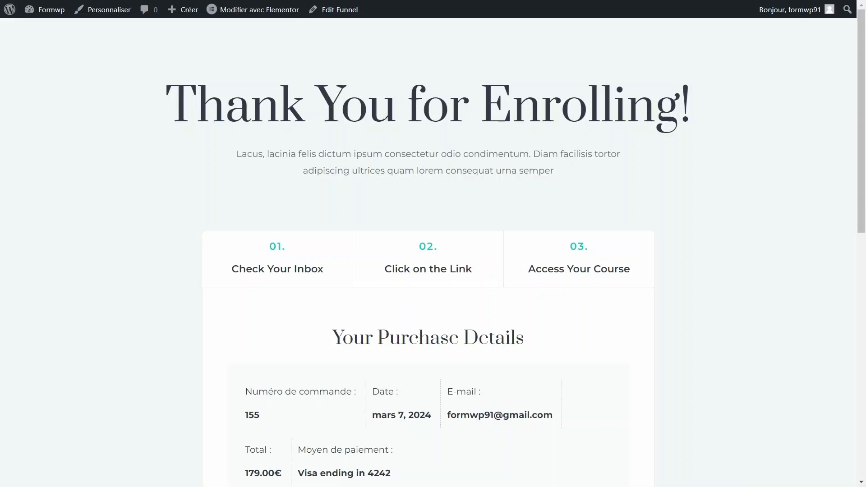
- Look over the thank-you page again, from the purchase and order details to the course start and Facebook community links
scroll(384, 116, down, 8)
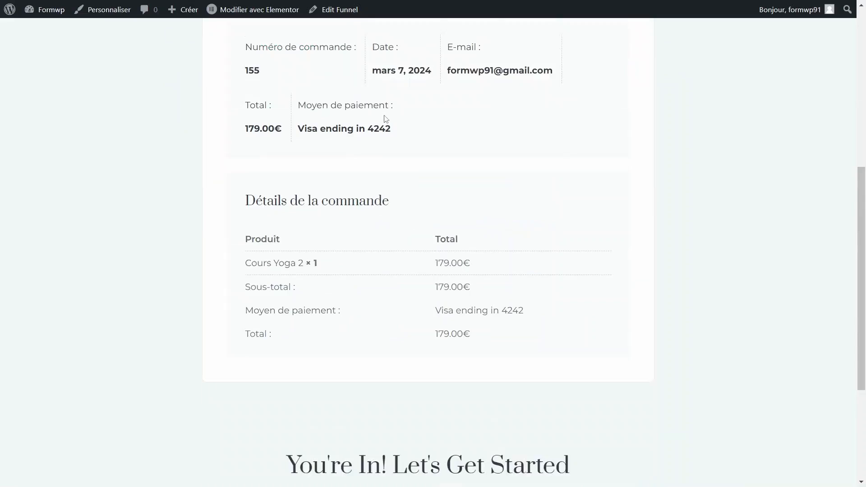
scroll(385, 114, up, 8)
scroll(385, 115, down, 10)
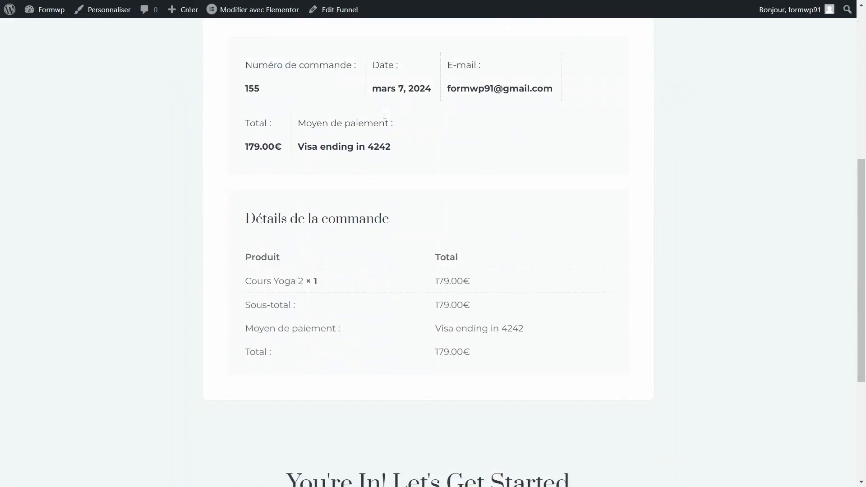
scroll(384, 118, up, 2)
scroll(385, 119, down, 2)
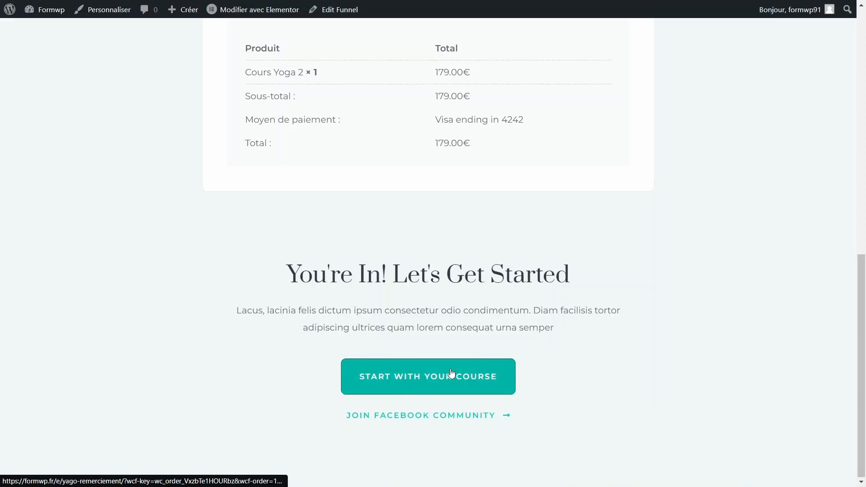
scroll(451, 372, up, 10)
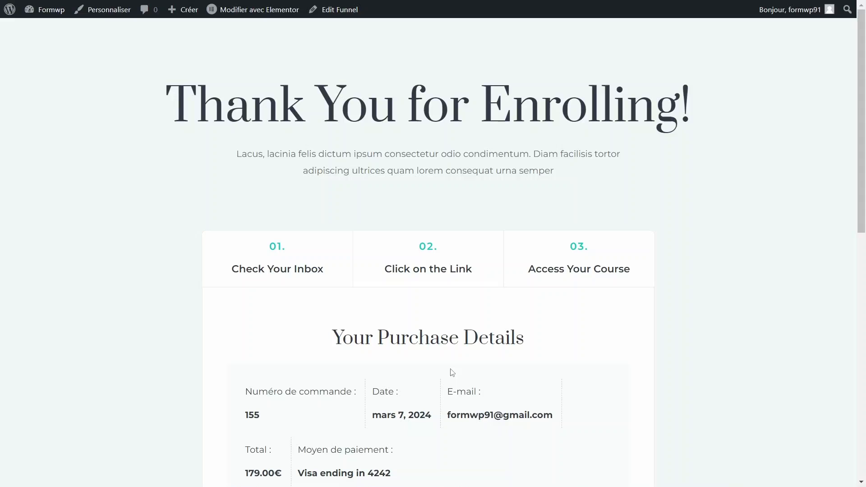
- Return to the WordPress admin and open the WooCommerce orders list
key(ctrl+shift+Tab)
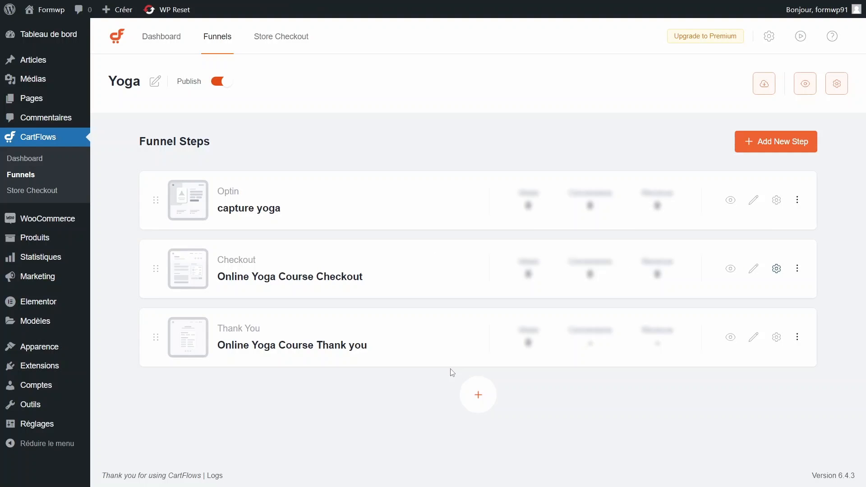
mouse_move(44, 226)
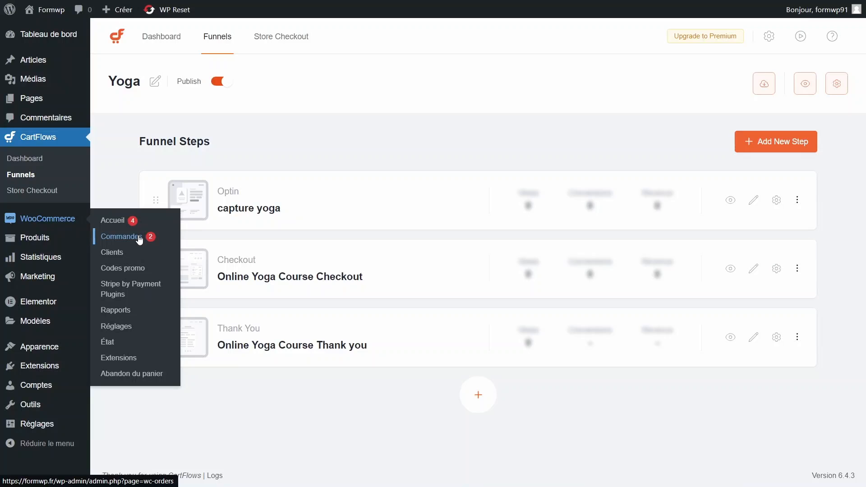
click(139, 238)
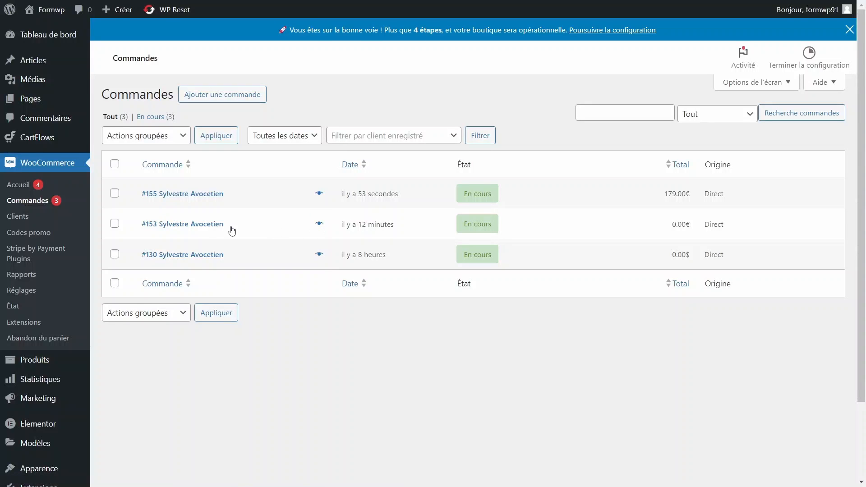
- Open the second order in the list, for Cours de yoga, and examine its general details, item and payment totals
click(191, 227)
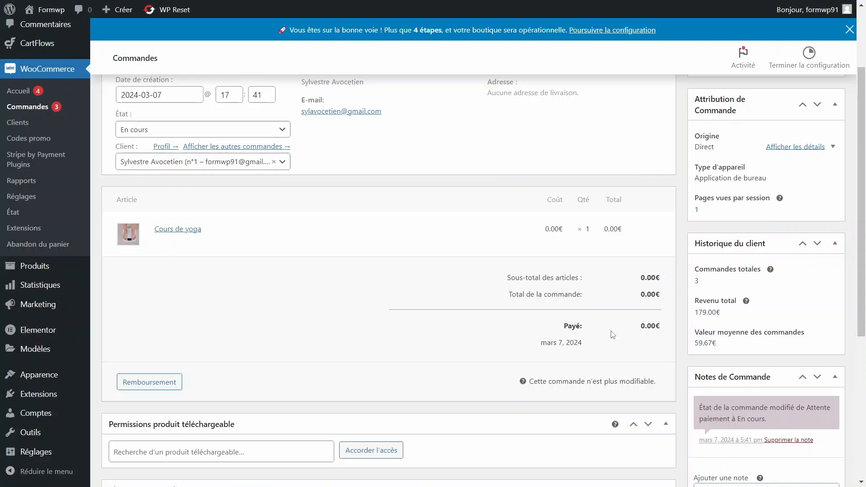
scroll(612, 334, up, 5)
scroll(612, 334, down, 9)
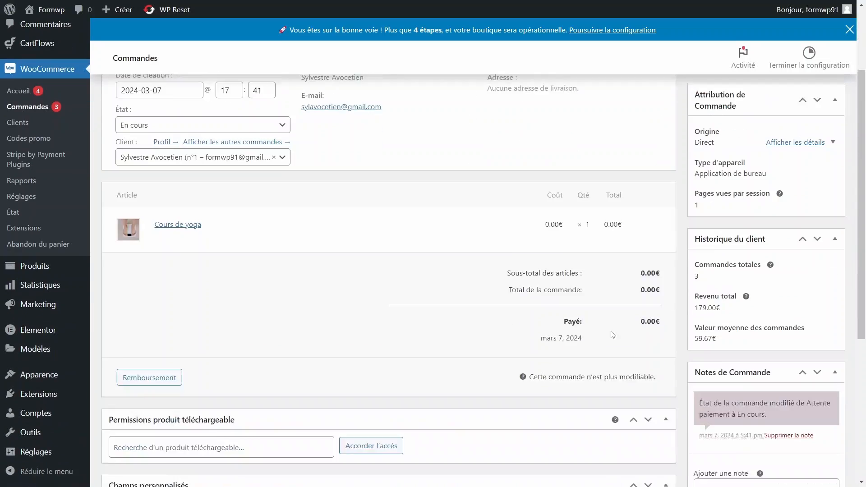
scroll(613, 334, up, 5)
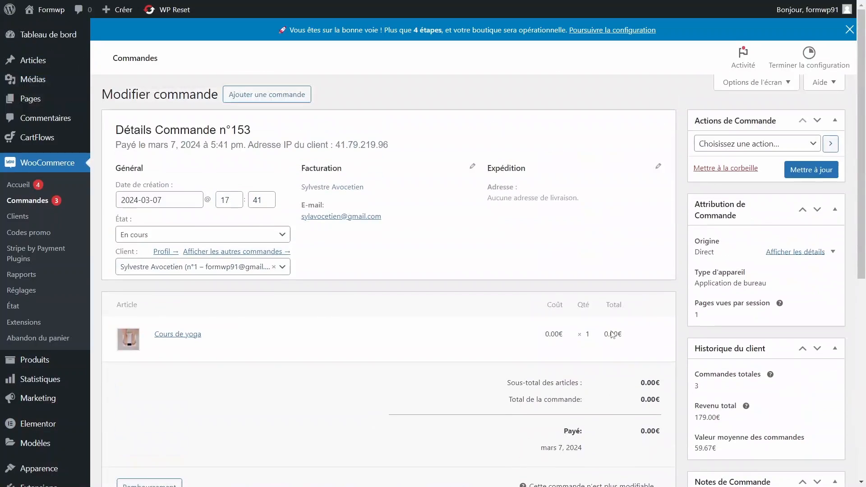
- Go back to the orders list and open the most recent order, for Cours Yoga 2, to examine its details and item totals
click(37, 205)
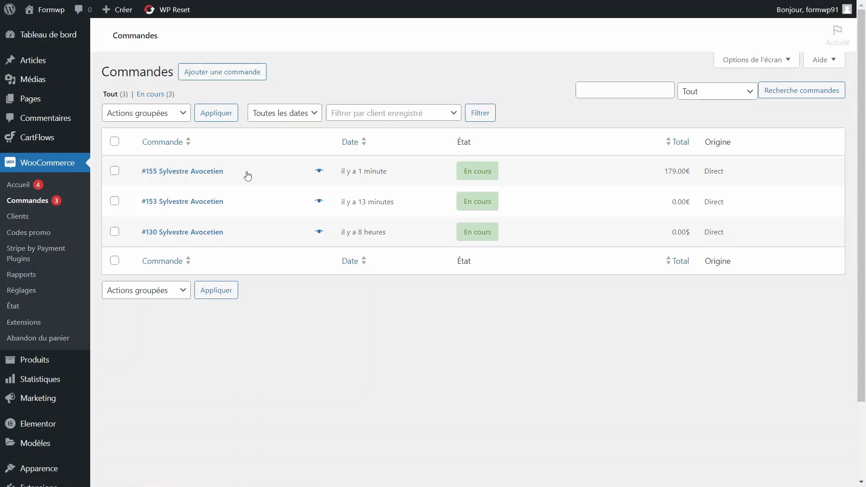
click(205, 171)
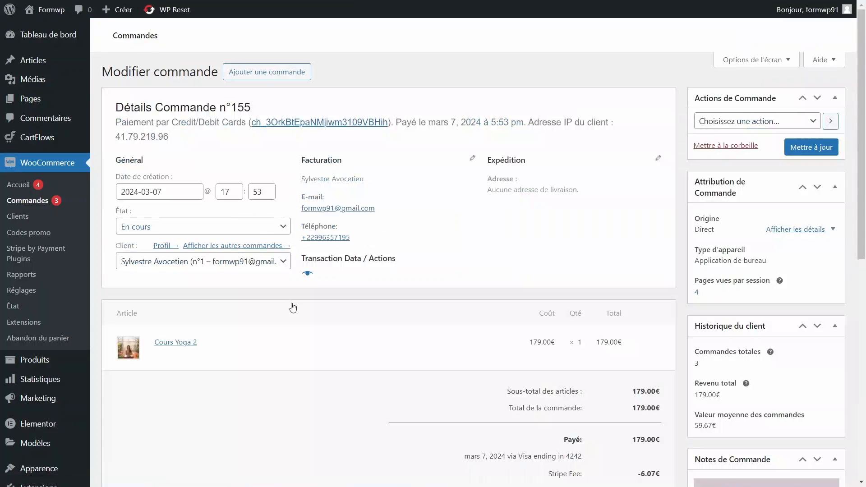
scroll(290, 306, down, 3)
scroll(291, 305, down, 2)
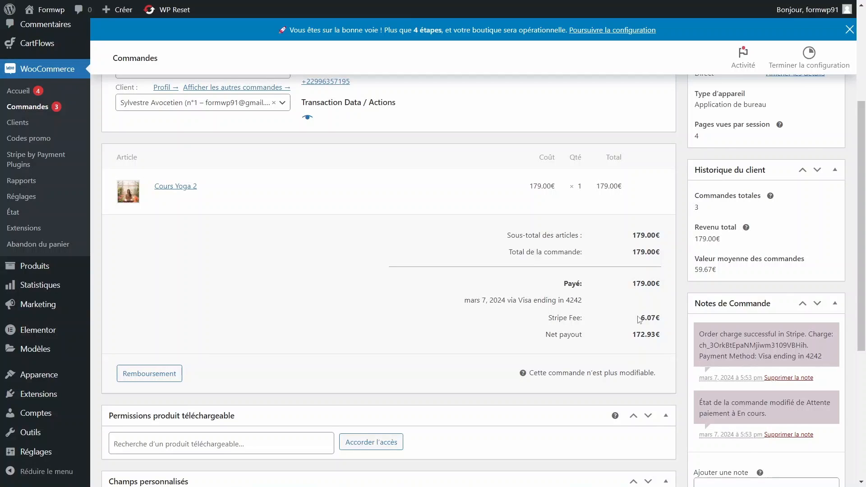
- Check the Stripe fee and net payout of the Cours Yoga 2 order, and return to the orders list
drag(638, 317, 667, 330)
click(648, 340)
double_click(647, 339)
scroll(648, 343, down, 5)
scroll(648, 343, up, 7)
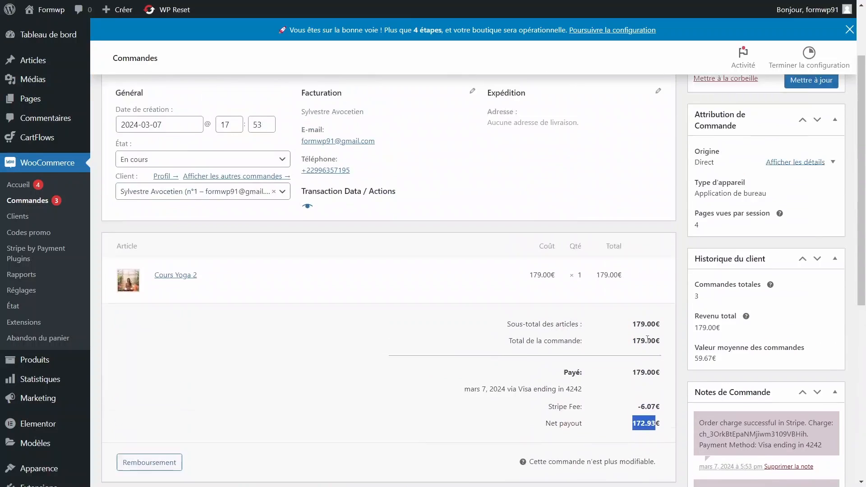
click(34, 201)
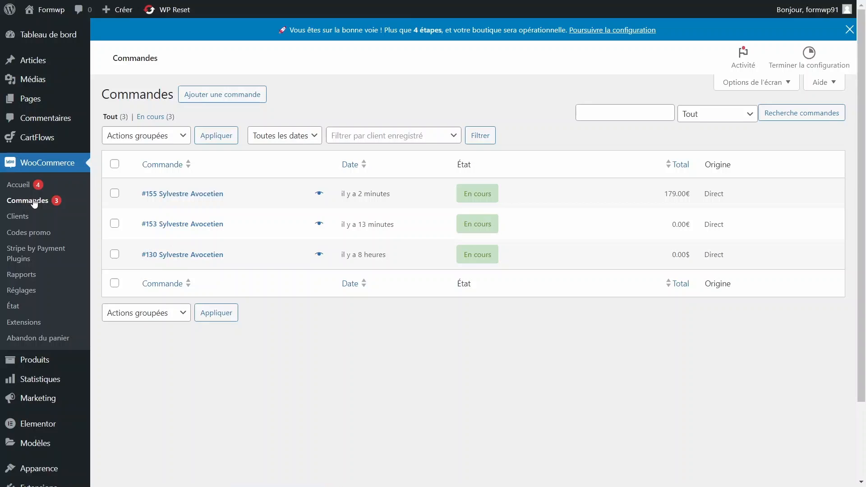